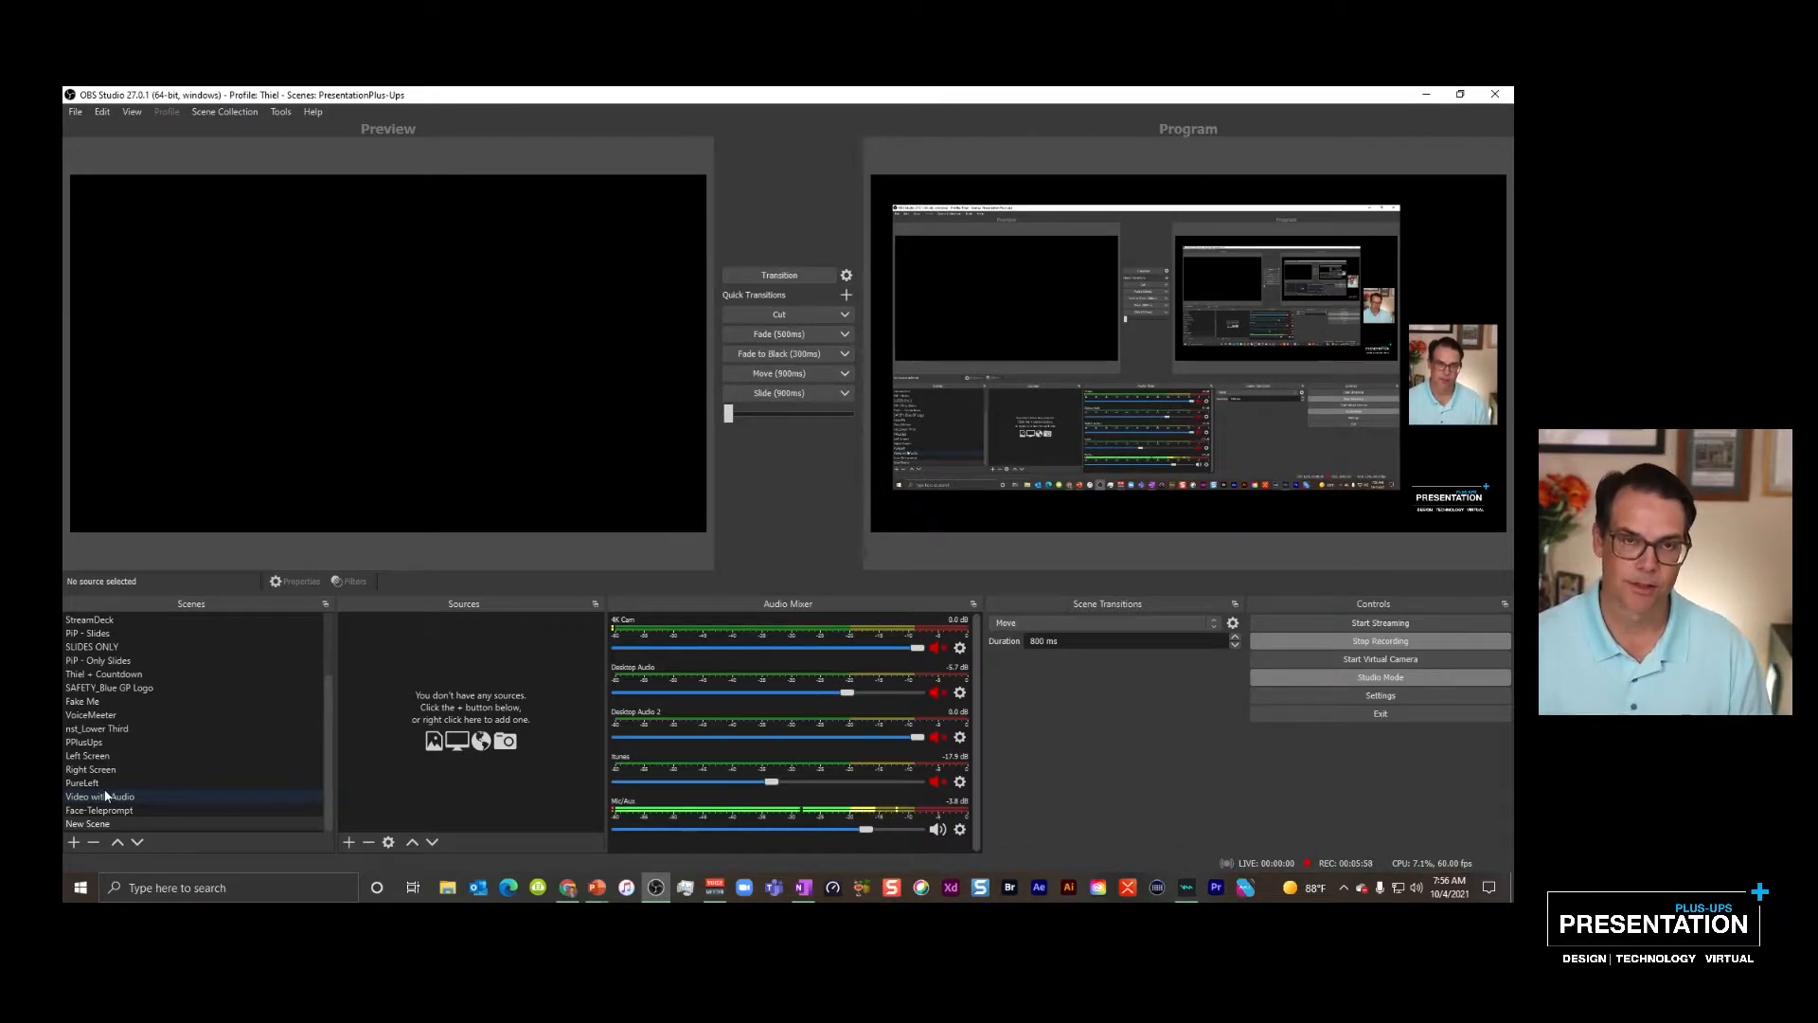
# Step: Create a new scene named "My Spiced Up Webcam"
pyautogui.click(102, 822)
pyautogui.write('My Sp')
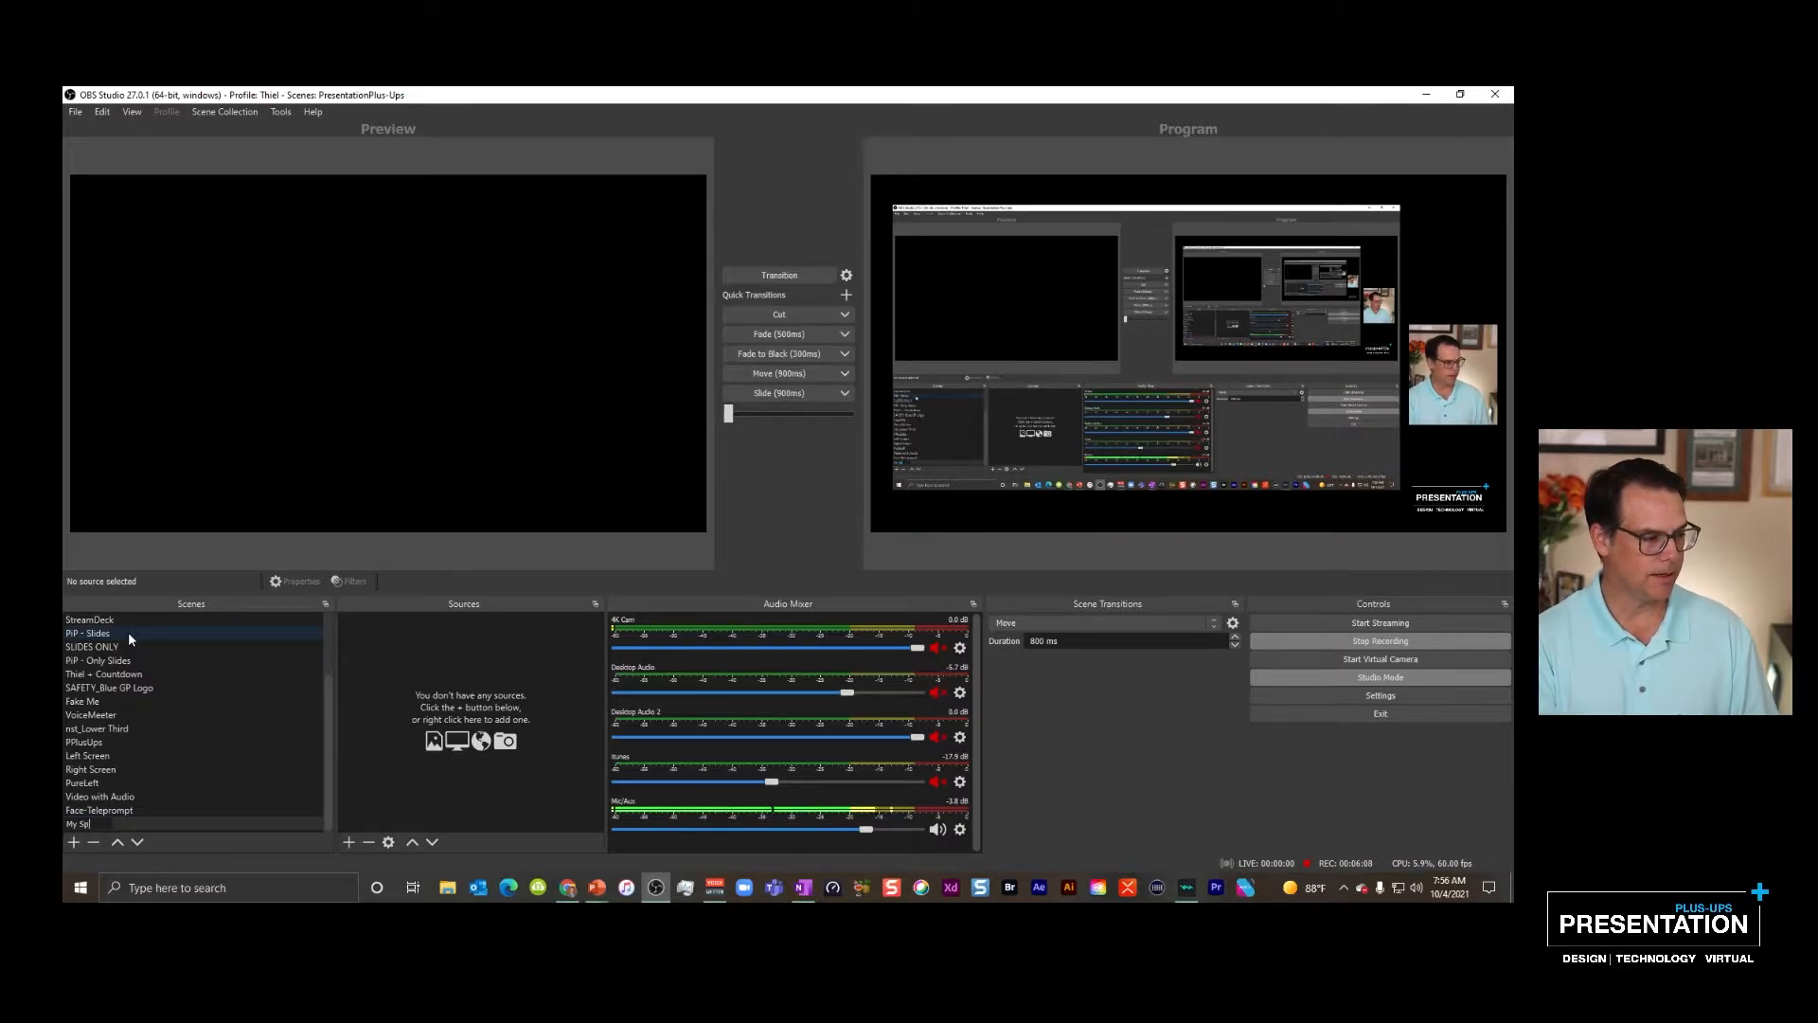
pyautogui.write('iced Up Webcam')
pyautogui.press('Return')
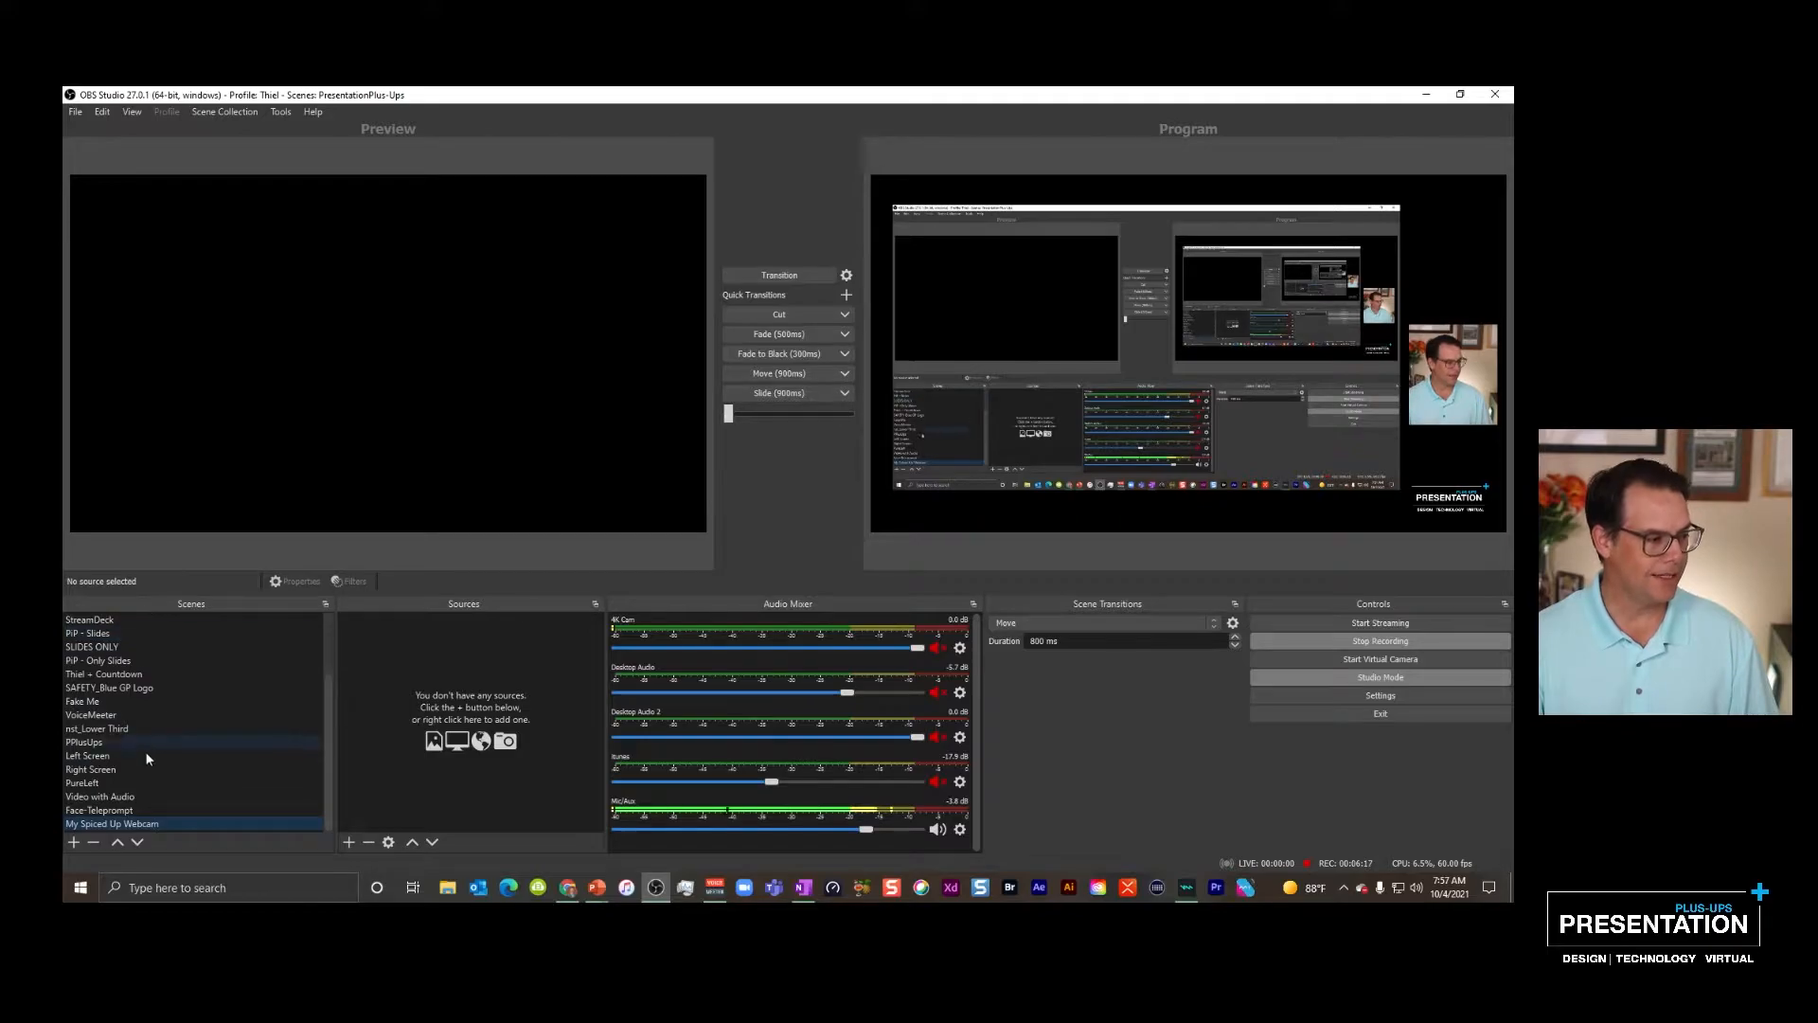
# Step: Add a Video Capture Device source to the scene named "My Laptop Webcam"
pyautogui.click(347, 843)
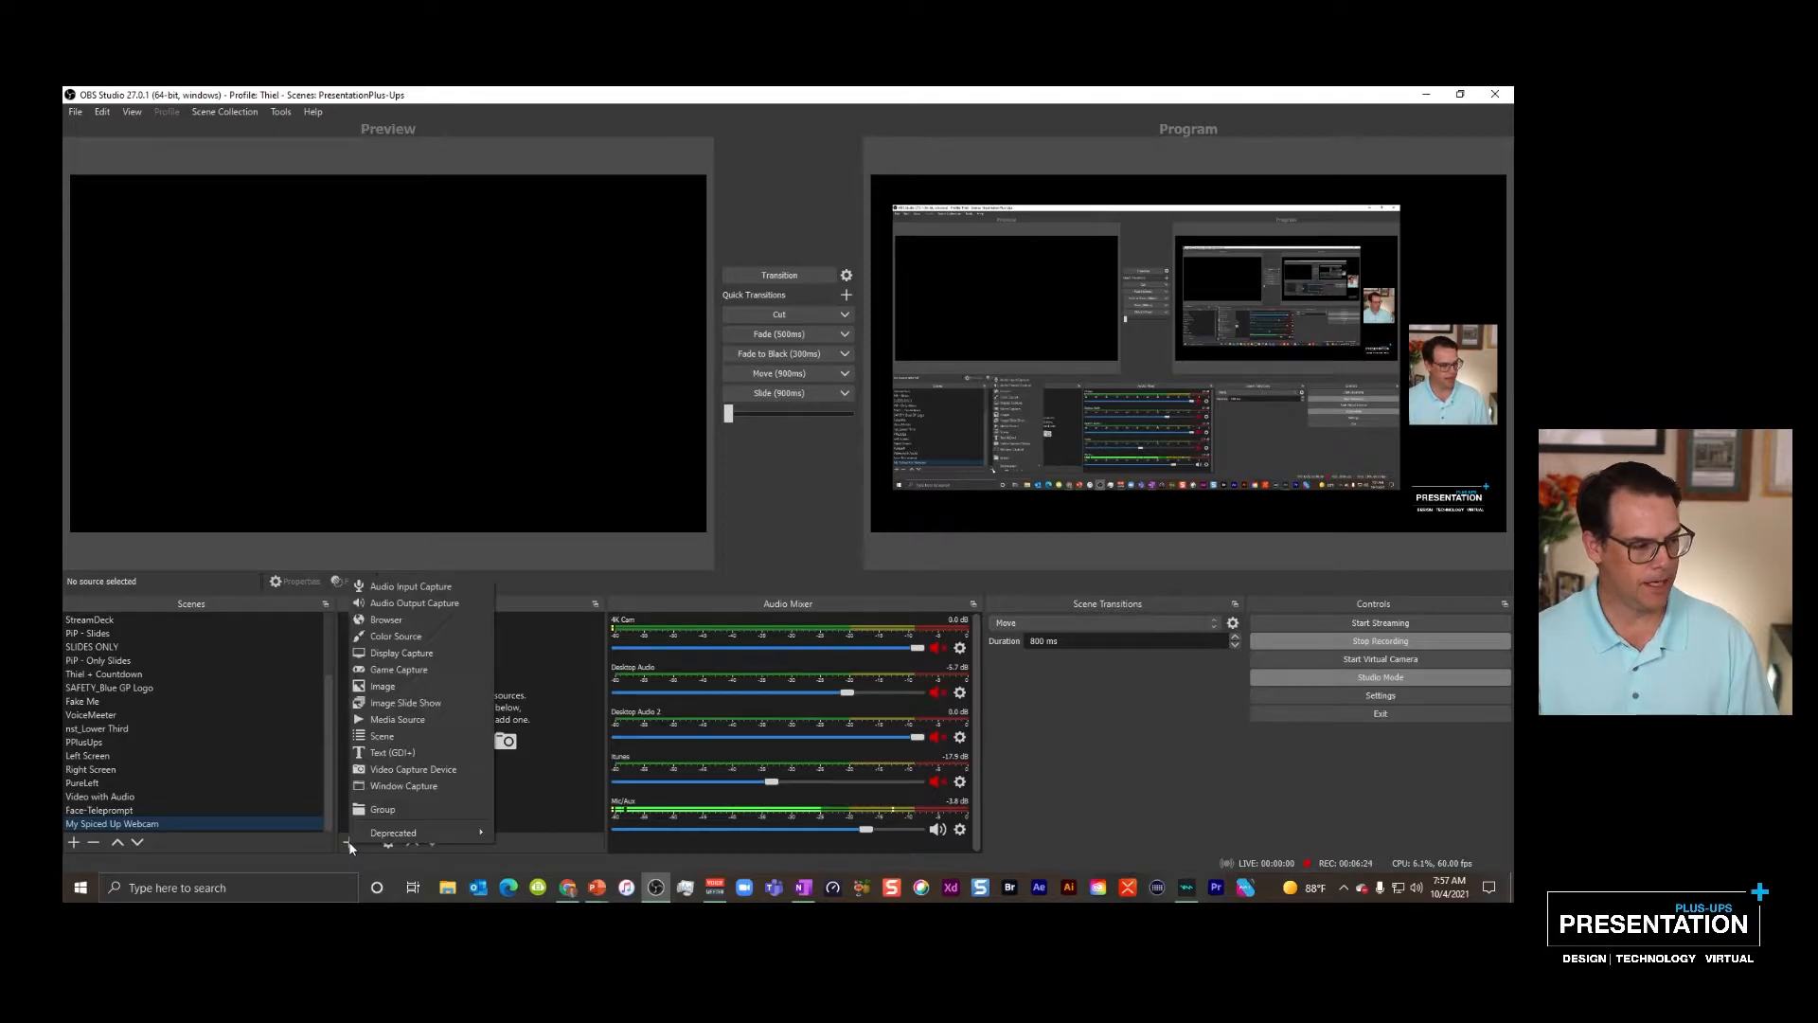
pyautogui.click(404, 771)
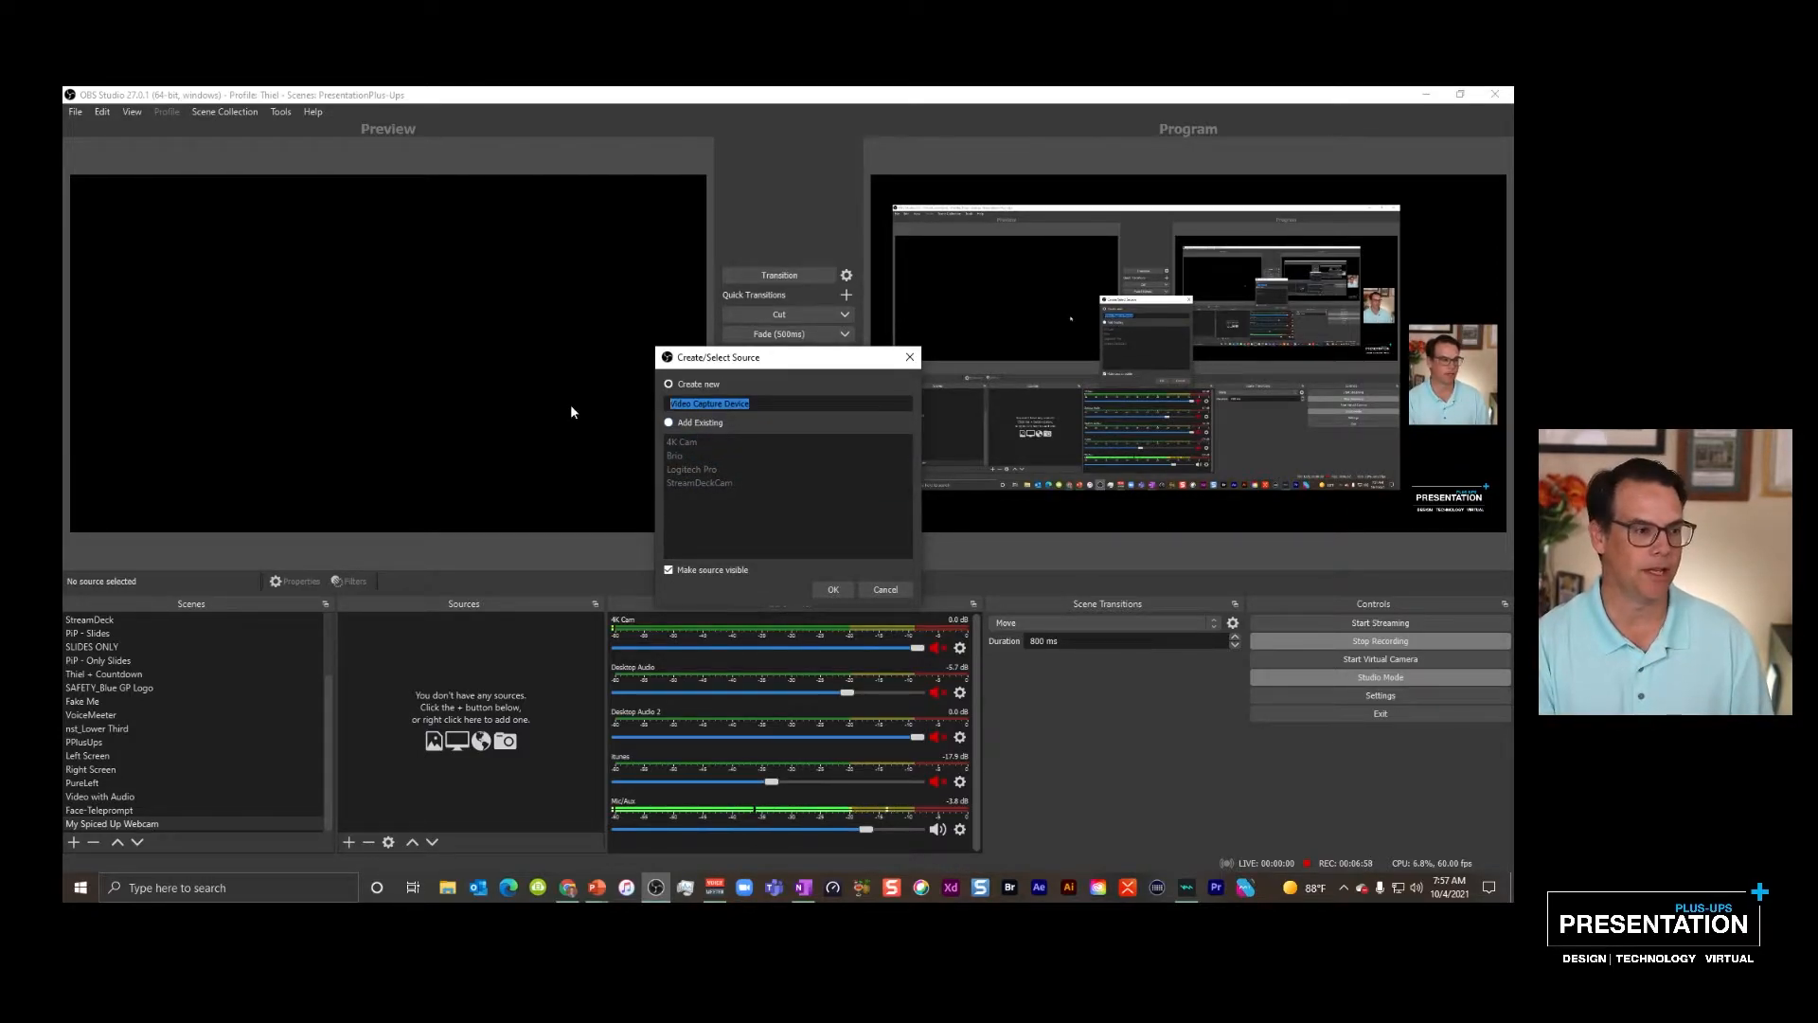
pyautogui.write('My Laptop Webcam')
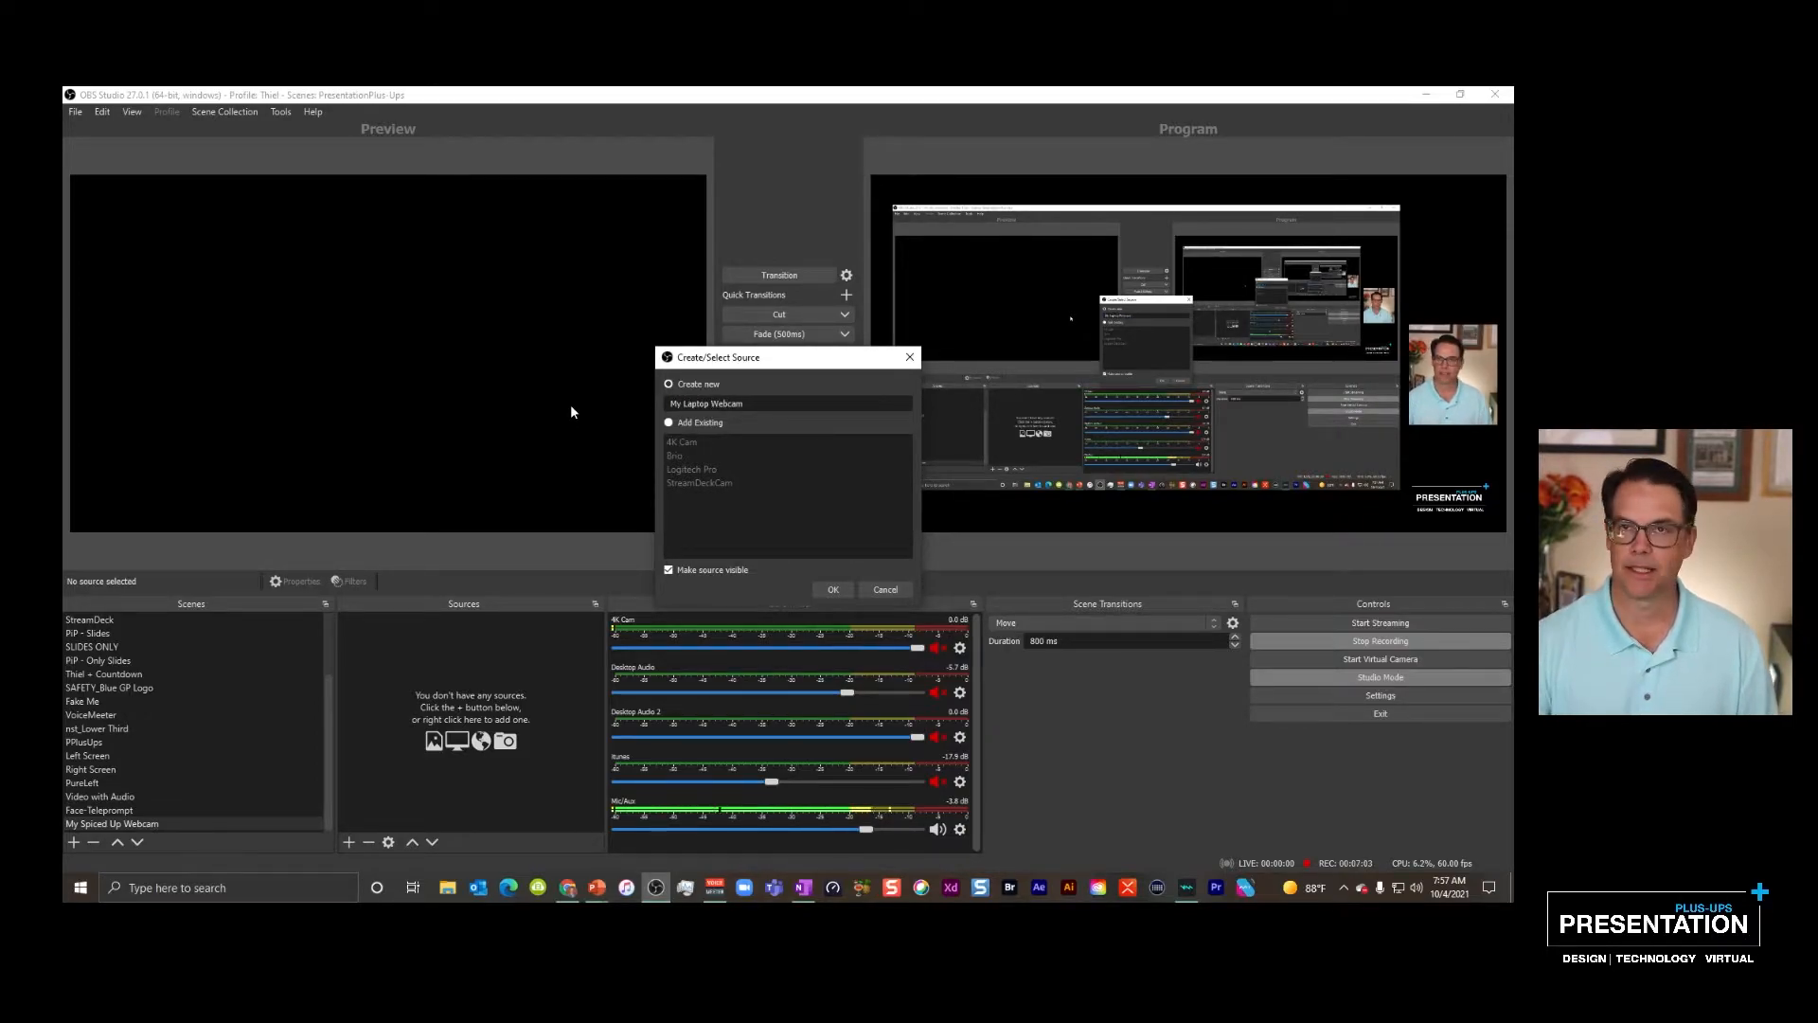
pyautogui.click(831, 589)
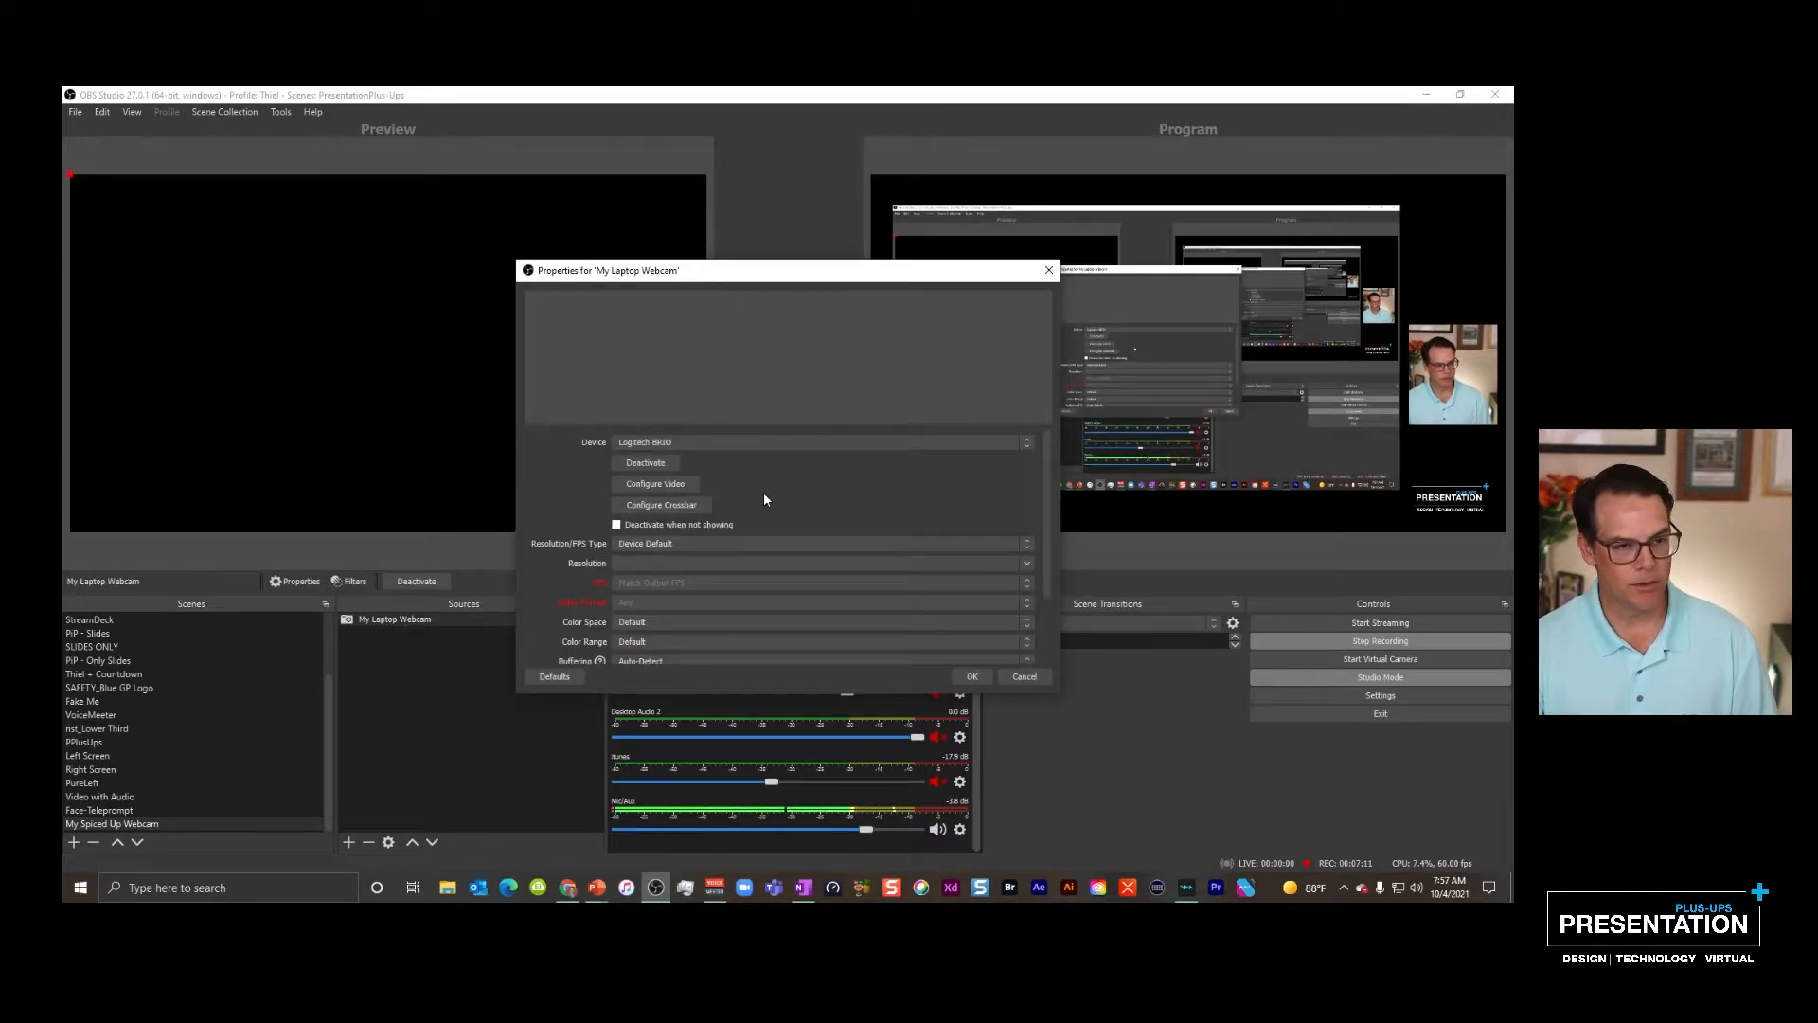
# Step: Choose Cam Link 4K as the capture device for the webcam source
pyautogui.click(716, 444)
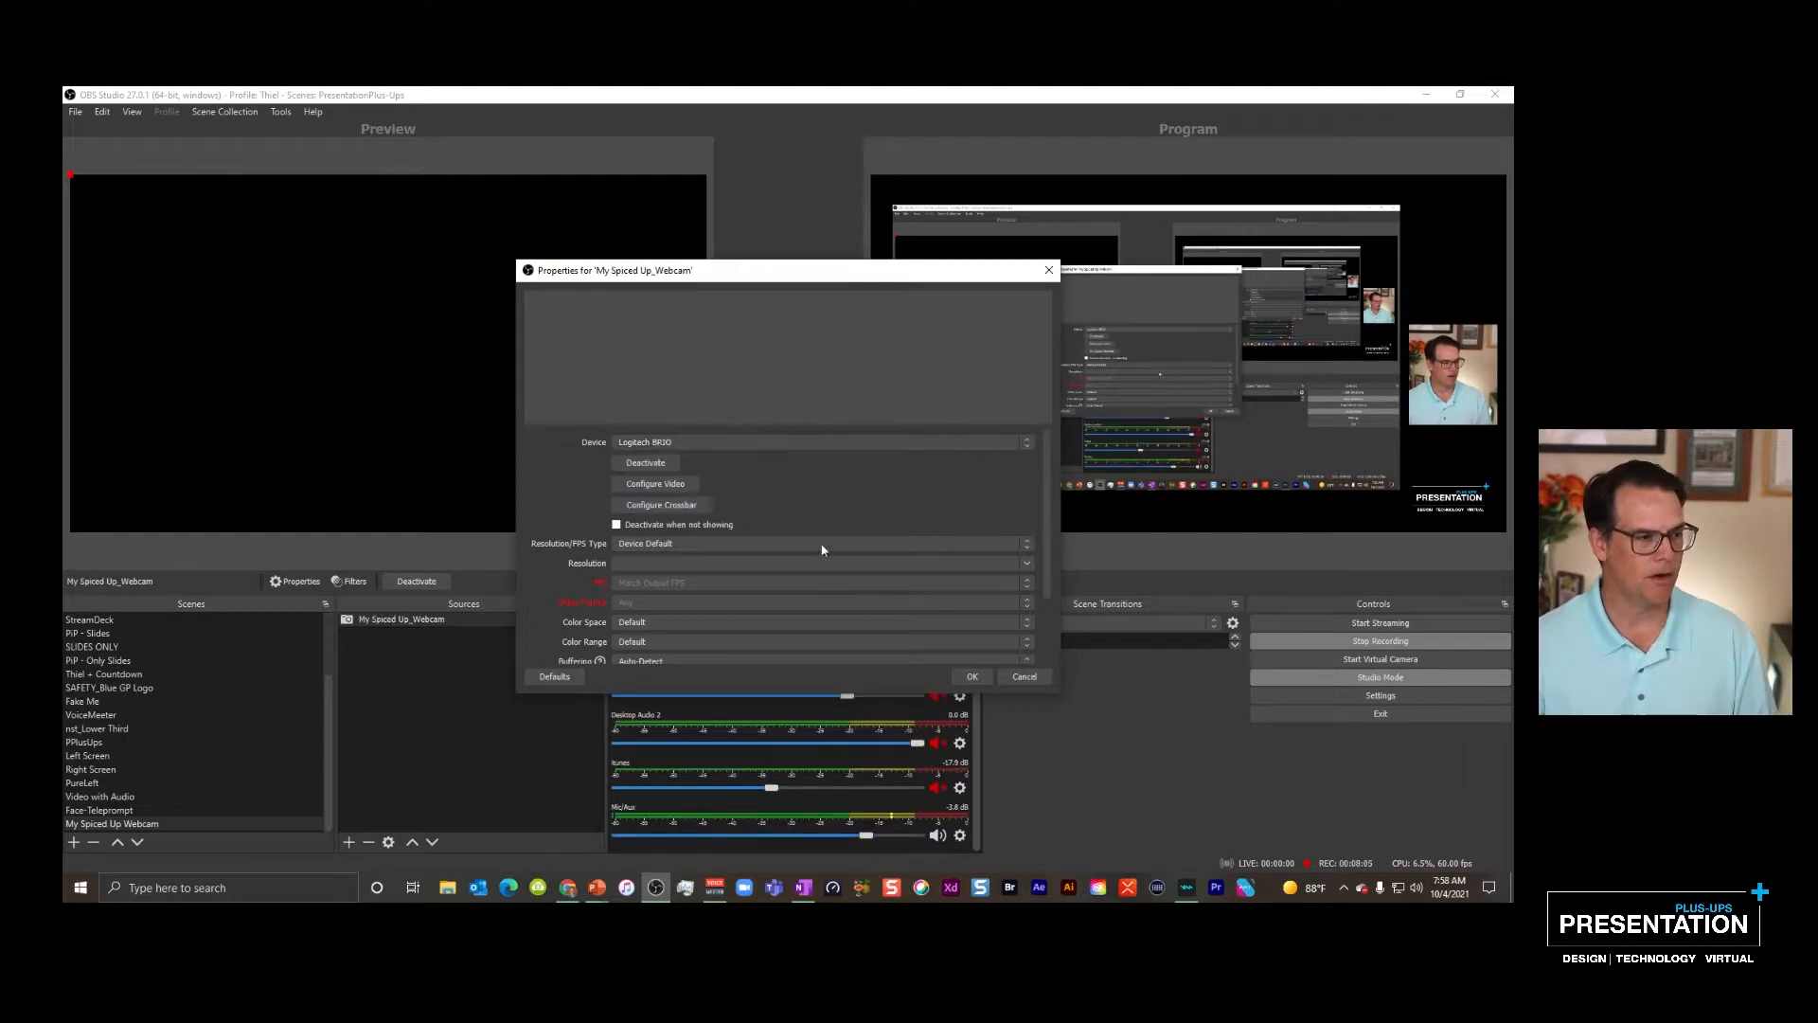
pyautogui.click(740, 445)
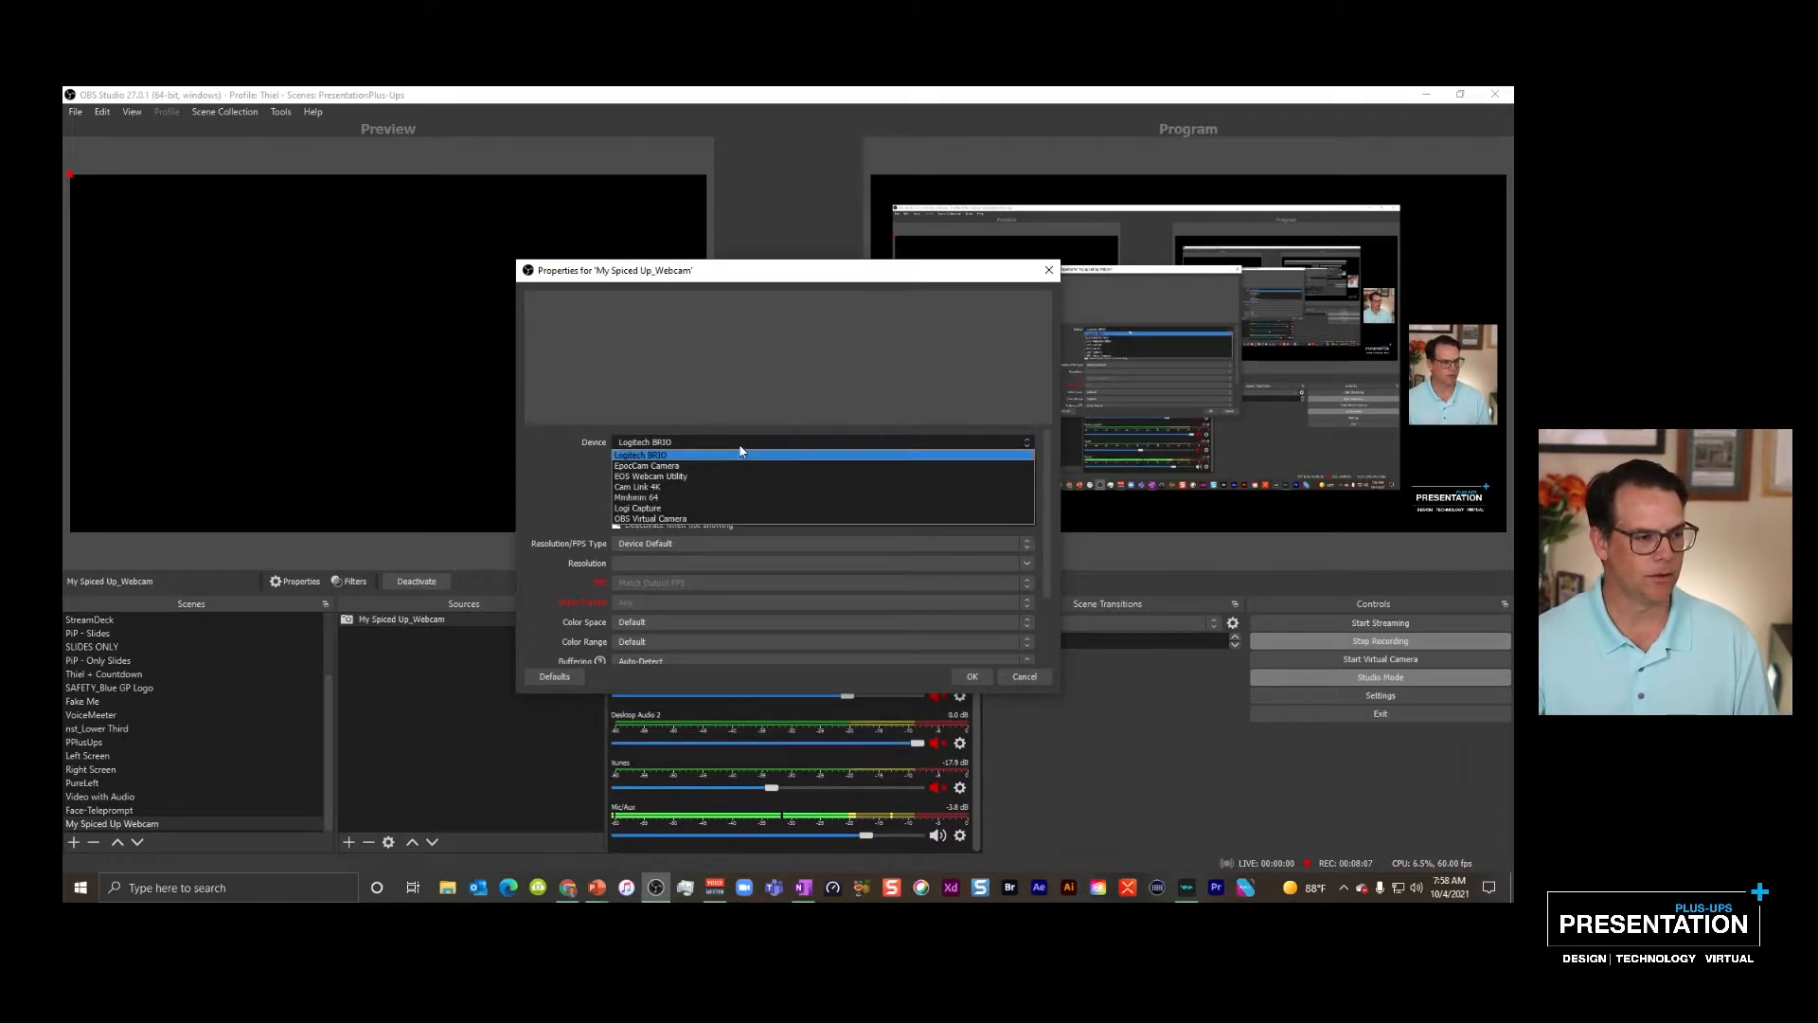
pyautogui.click(695, 485)
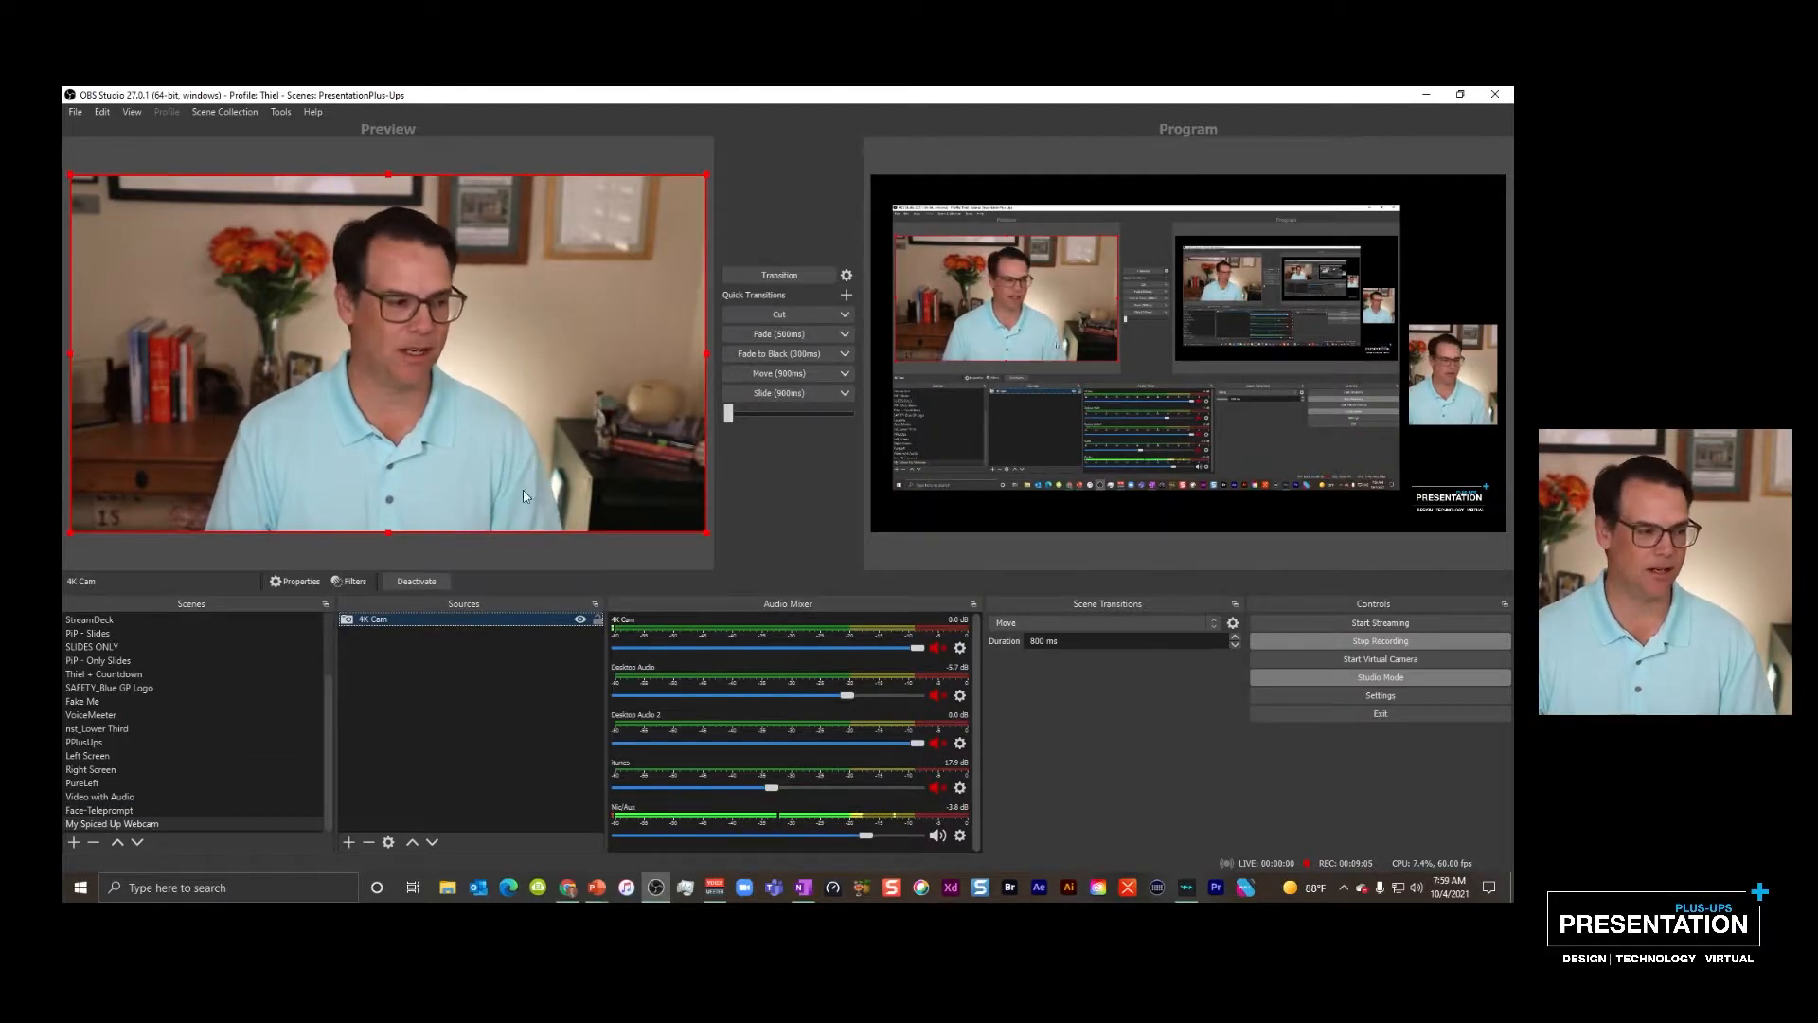
# Step: Open the 4K Cam source's properties, set Resolution/FPS Type to Custom, and confirm
pyautogui.rightClick(369, 621)
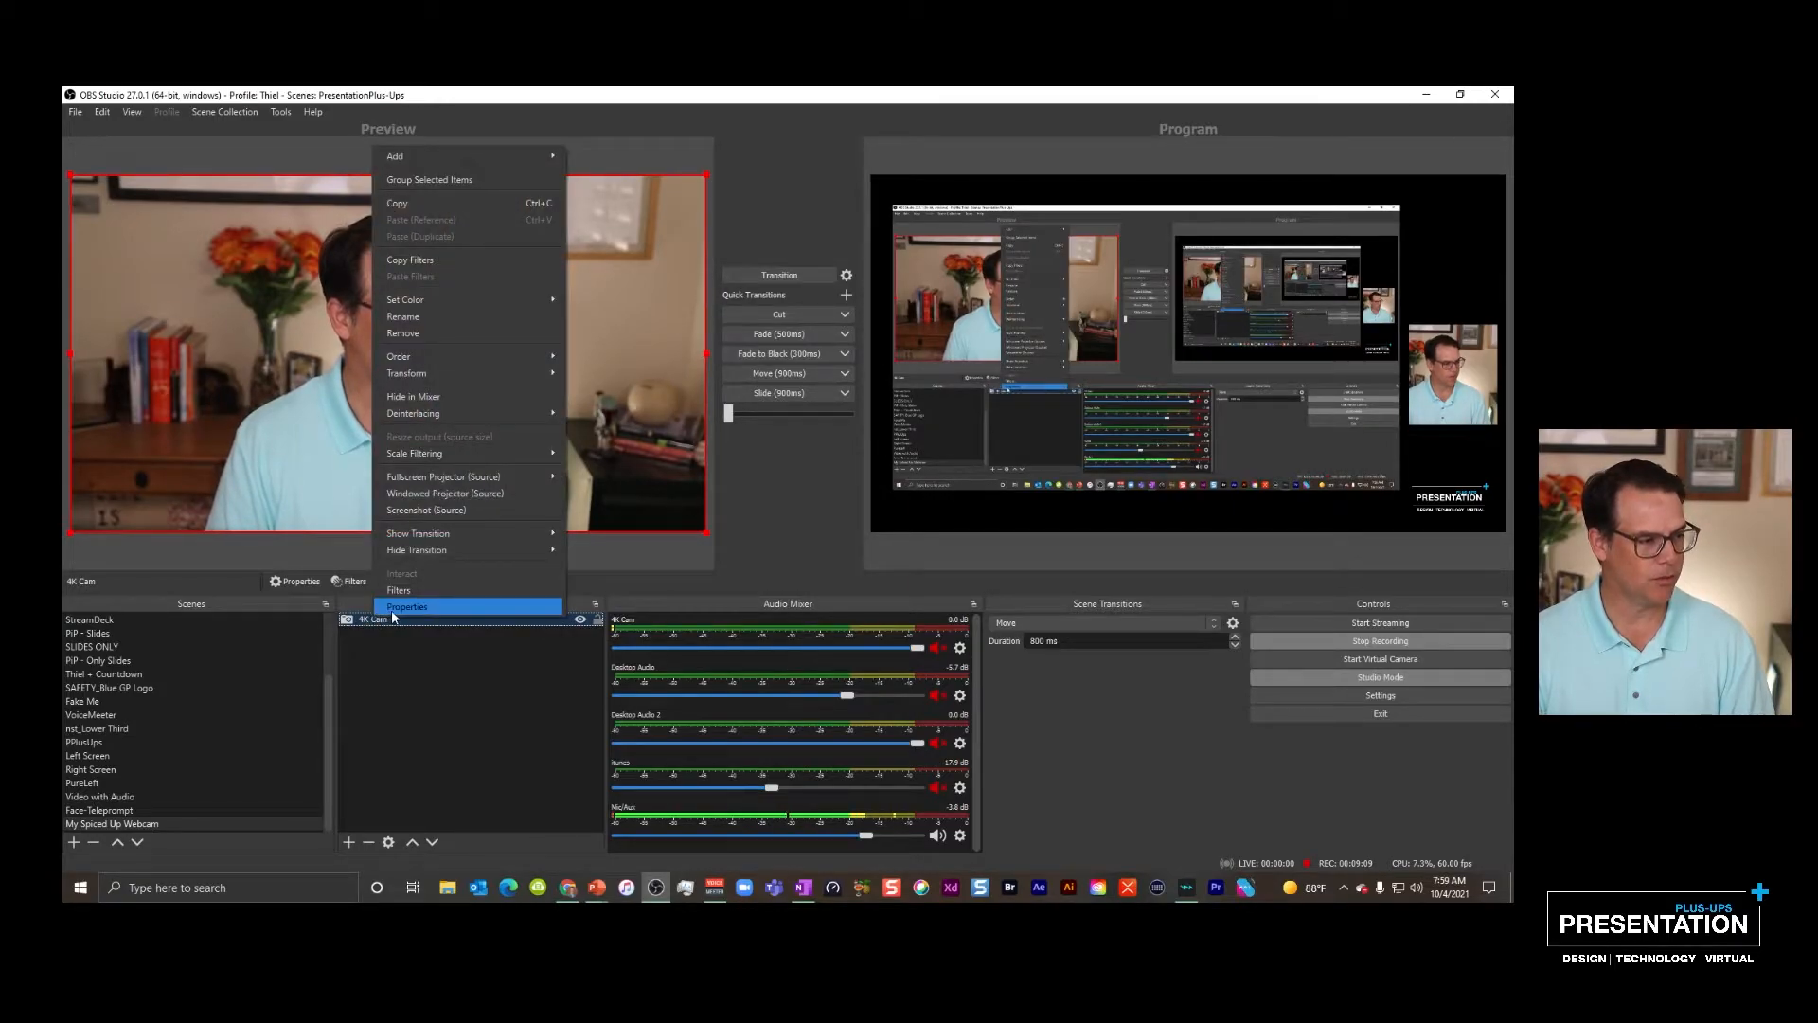
pyautogui.click(391, 610)
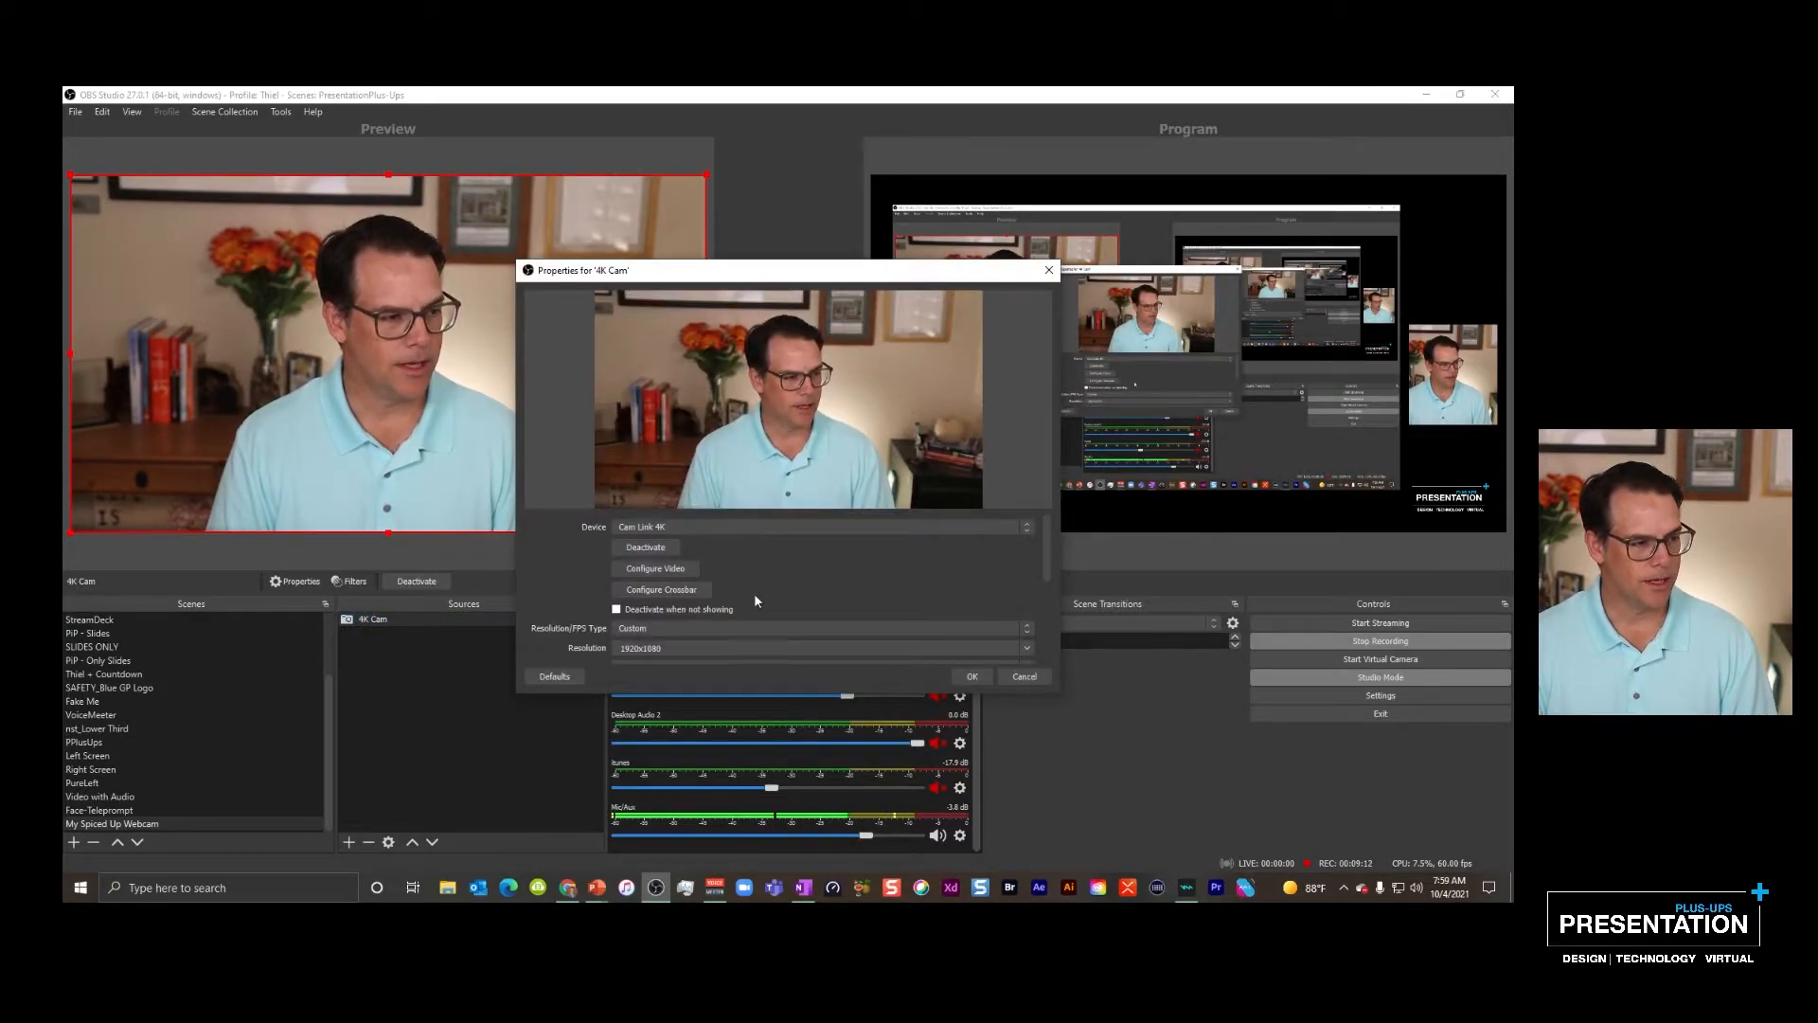
pyautogui.moveTo(1048, 560); pyautogui.dragTo(1043, 601)
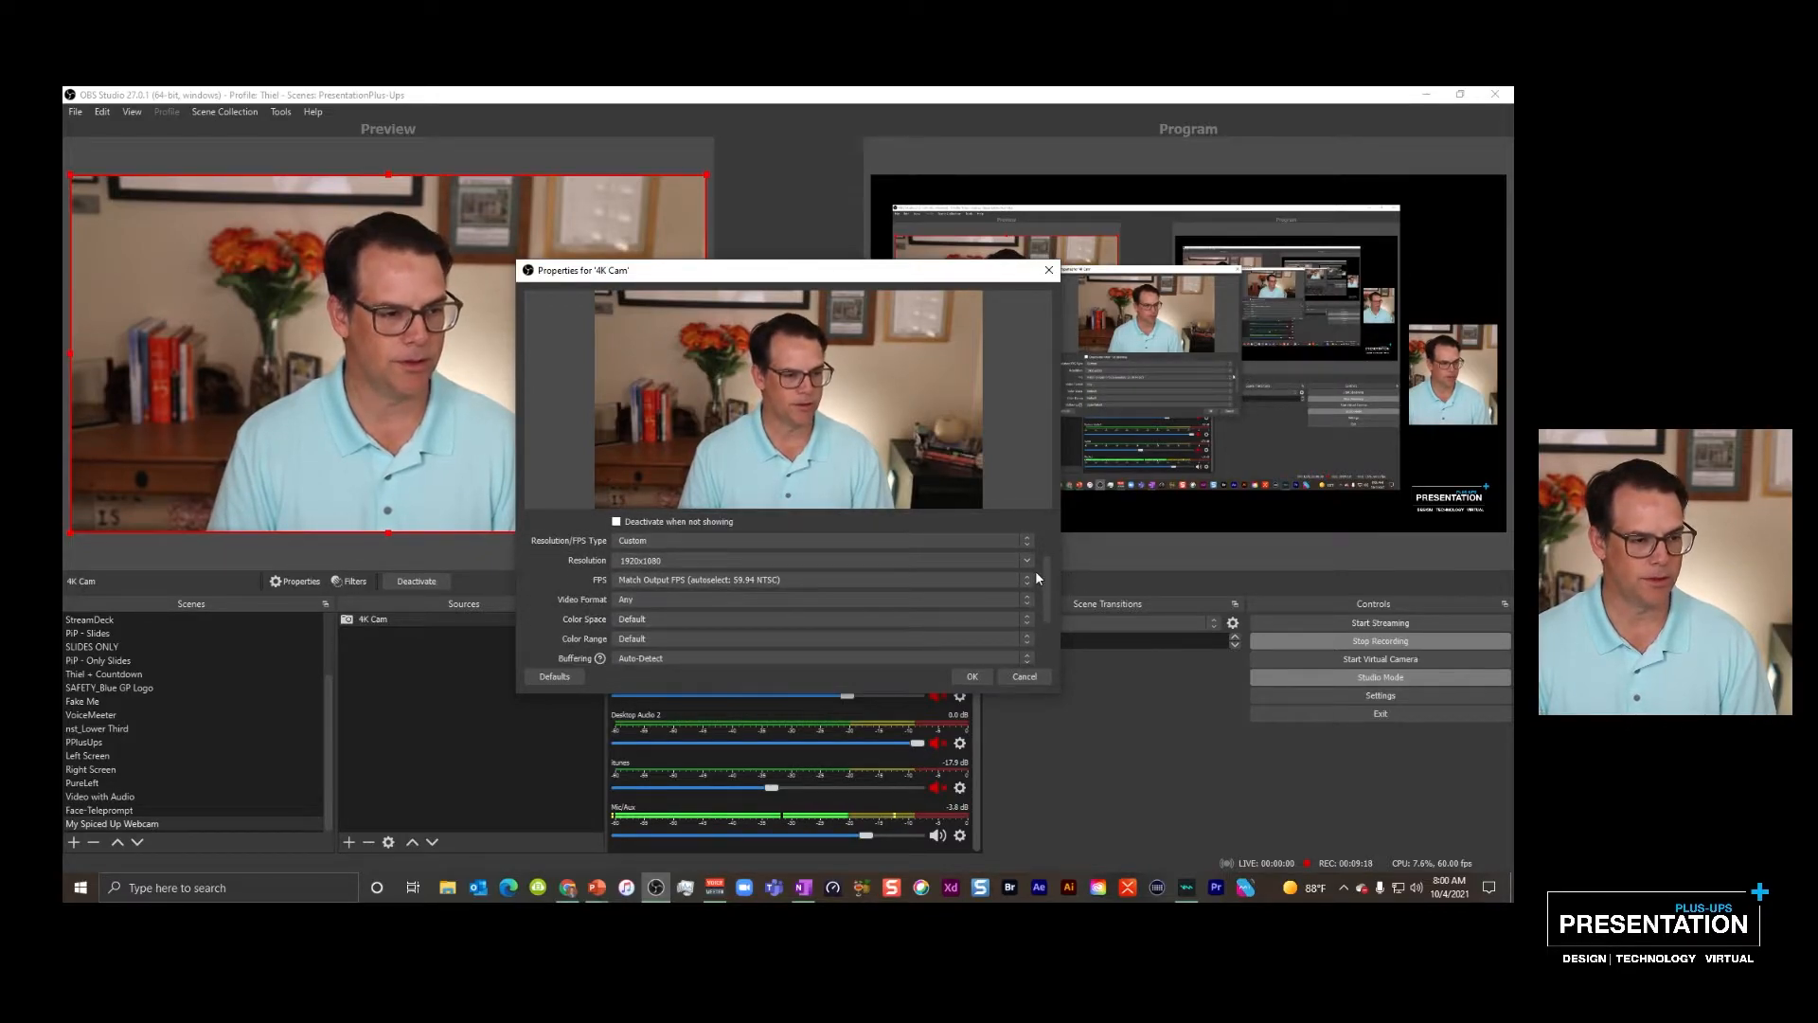
pyautogui.click(1028, 541)
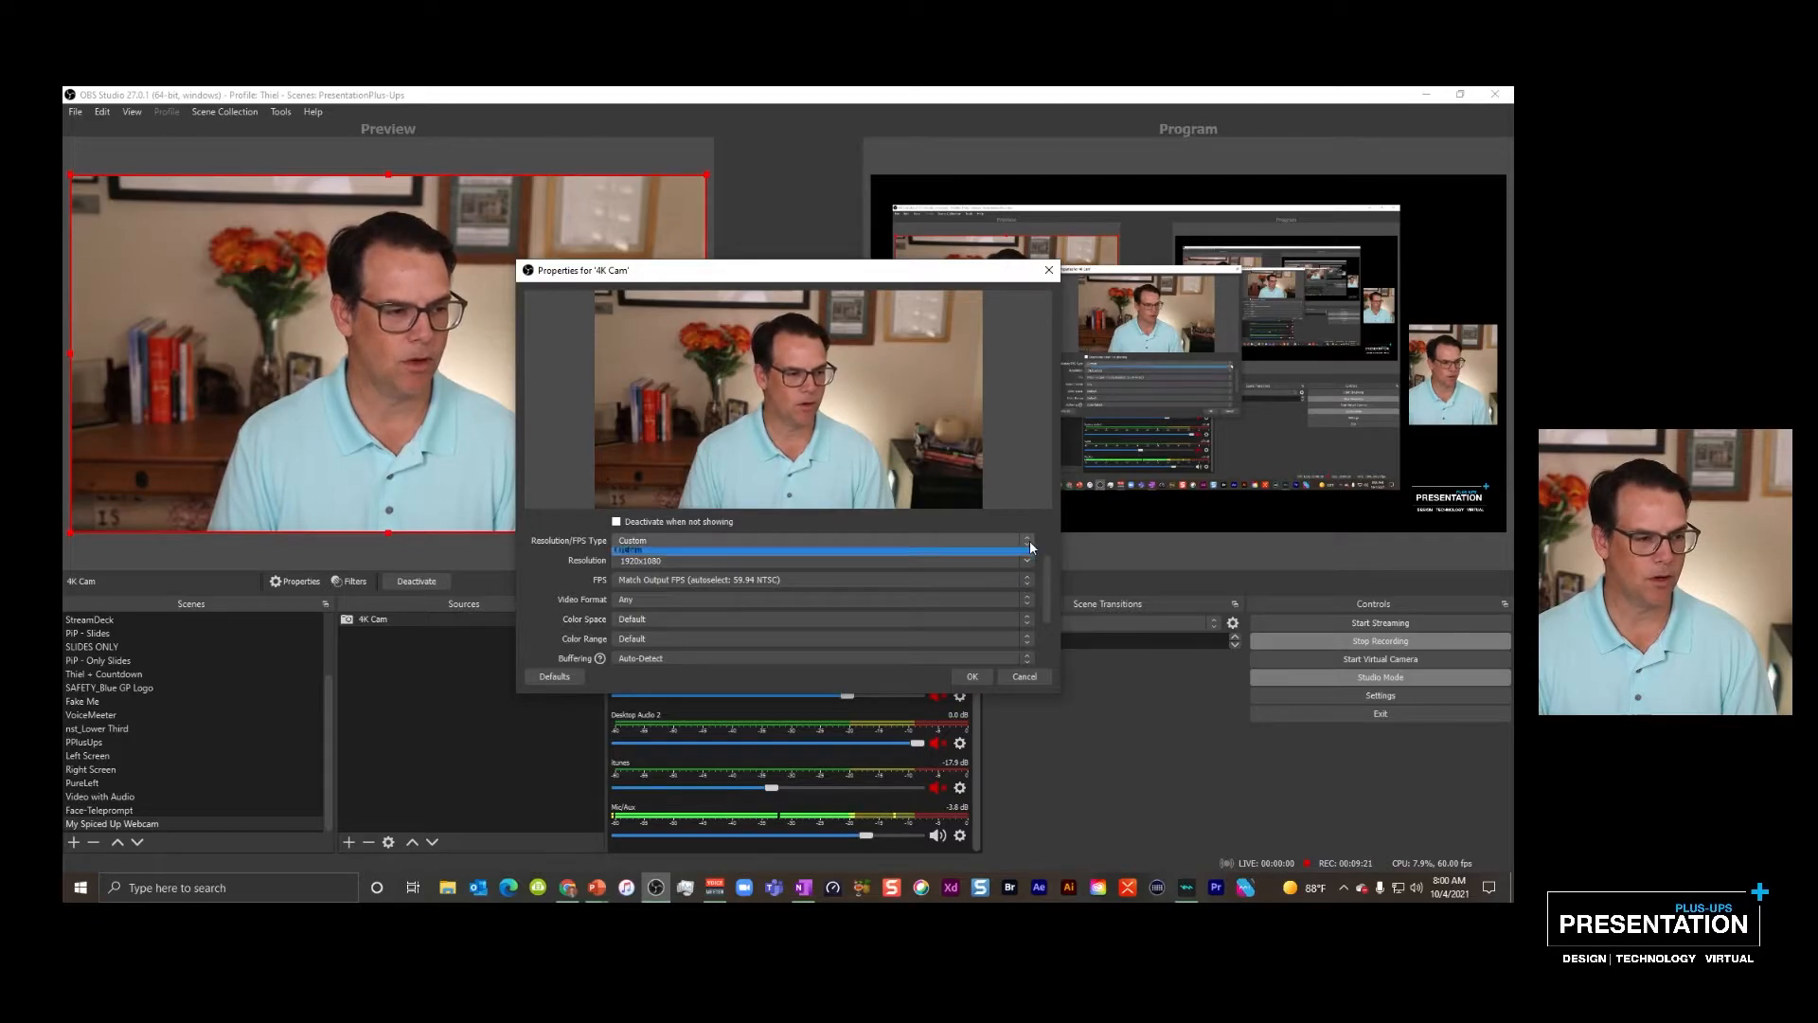
pyautogui.click(870, 563)
pyautogui.scroll(-2, 1002, 595)
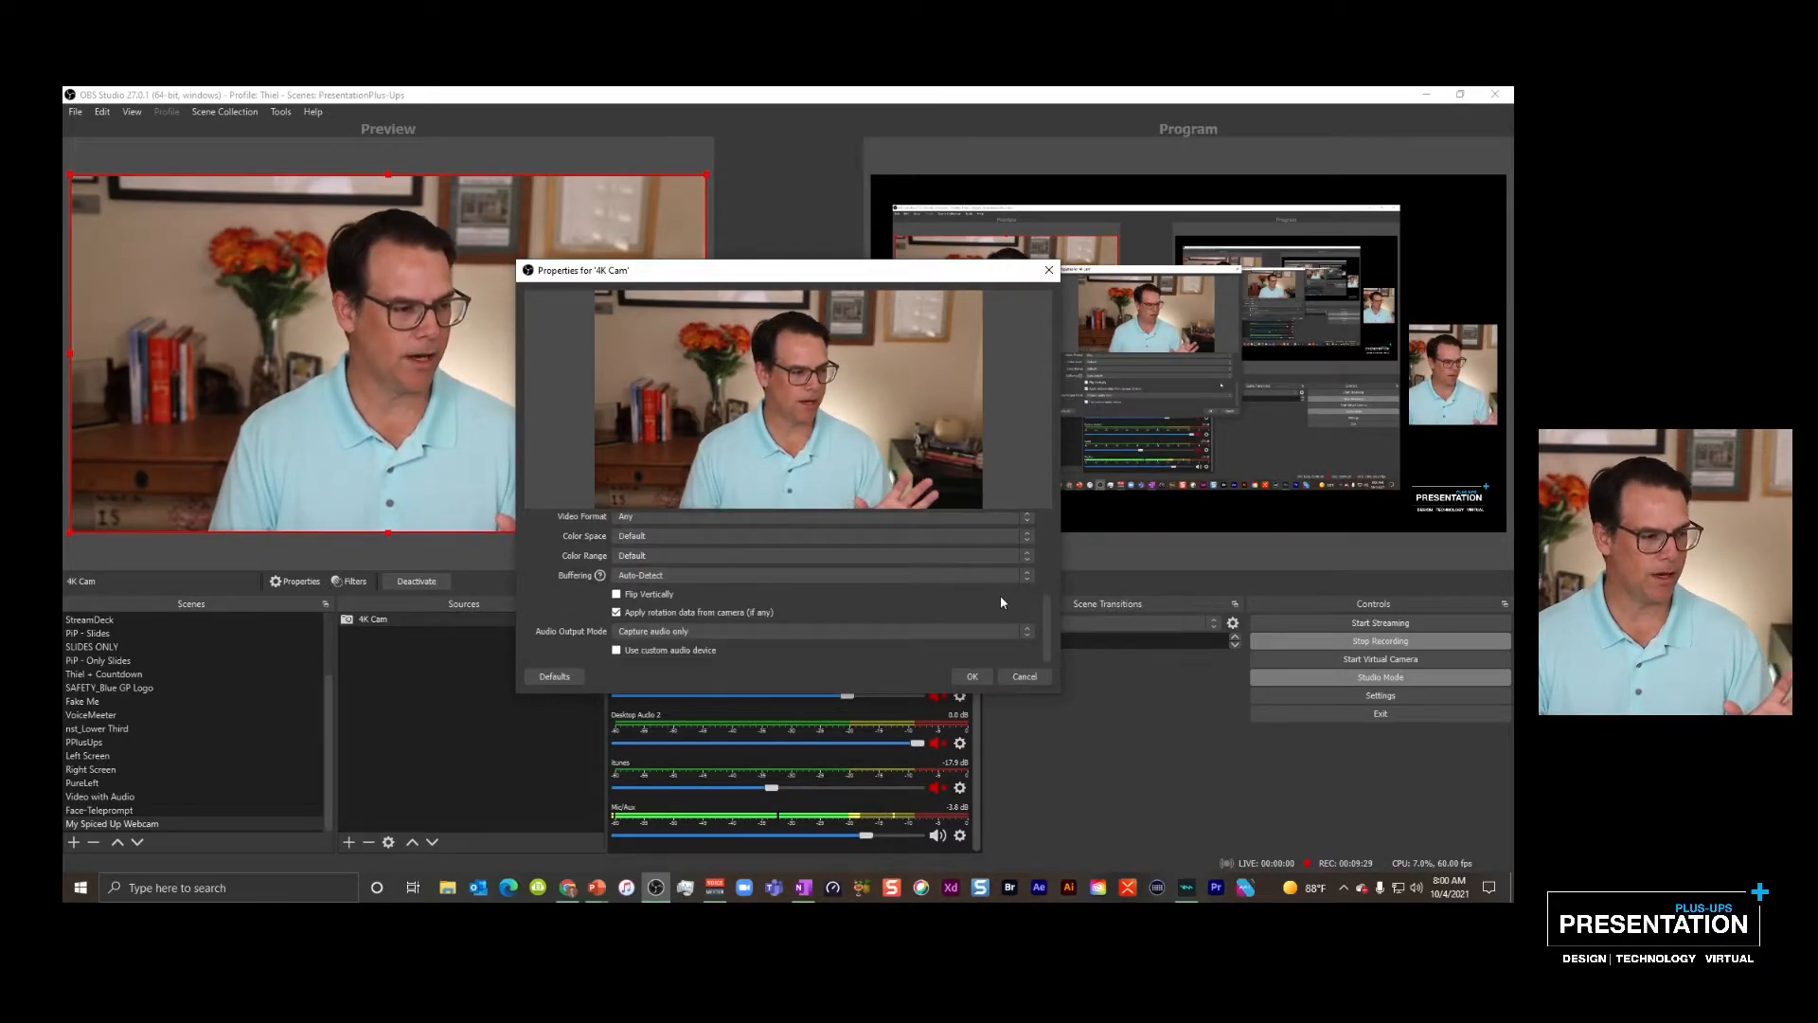
pyautogui.scroll(4, 998, 595)
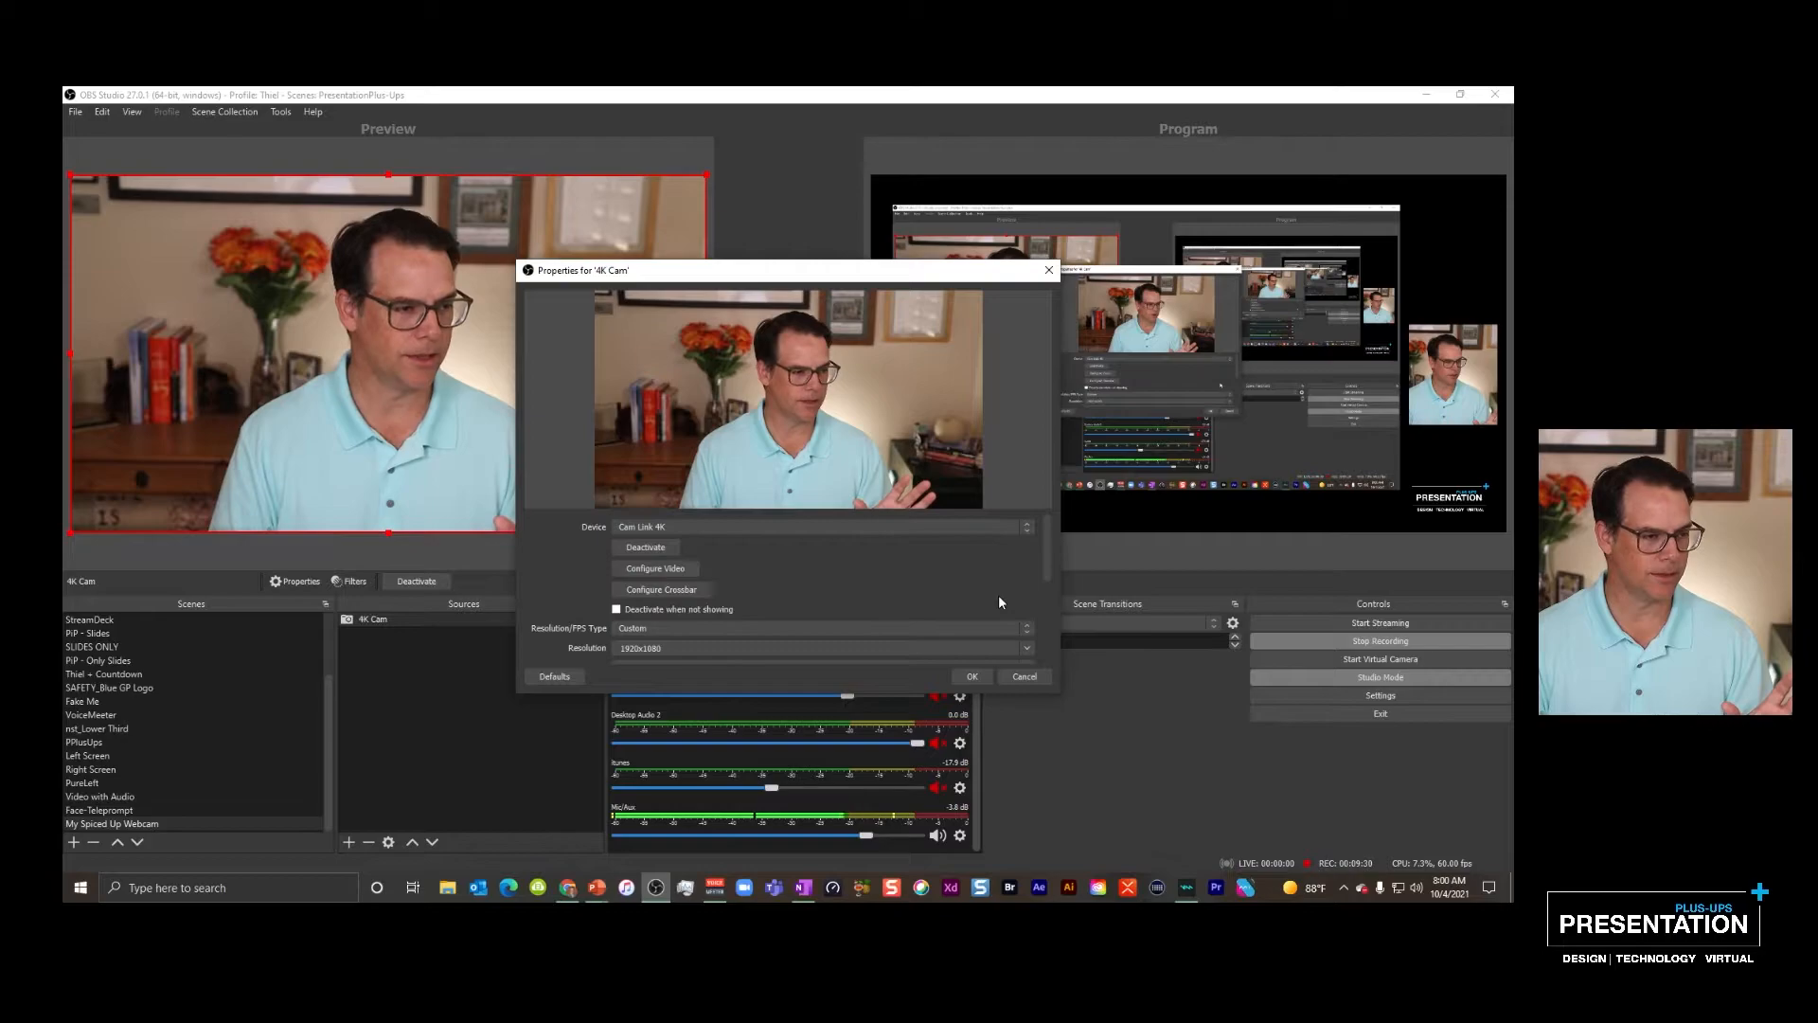
pyautogui.click(970, 678)
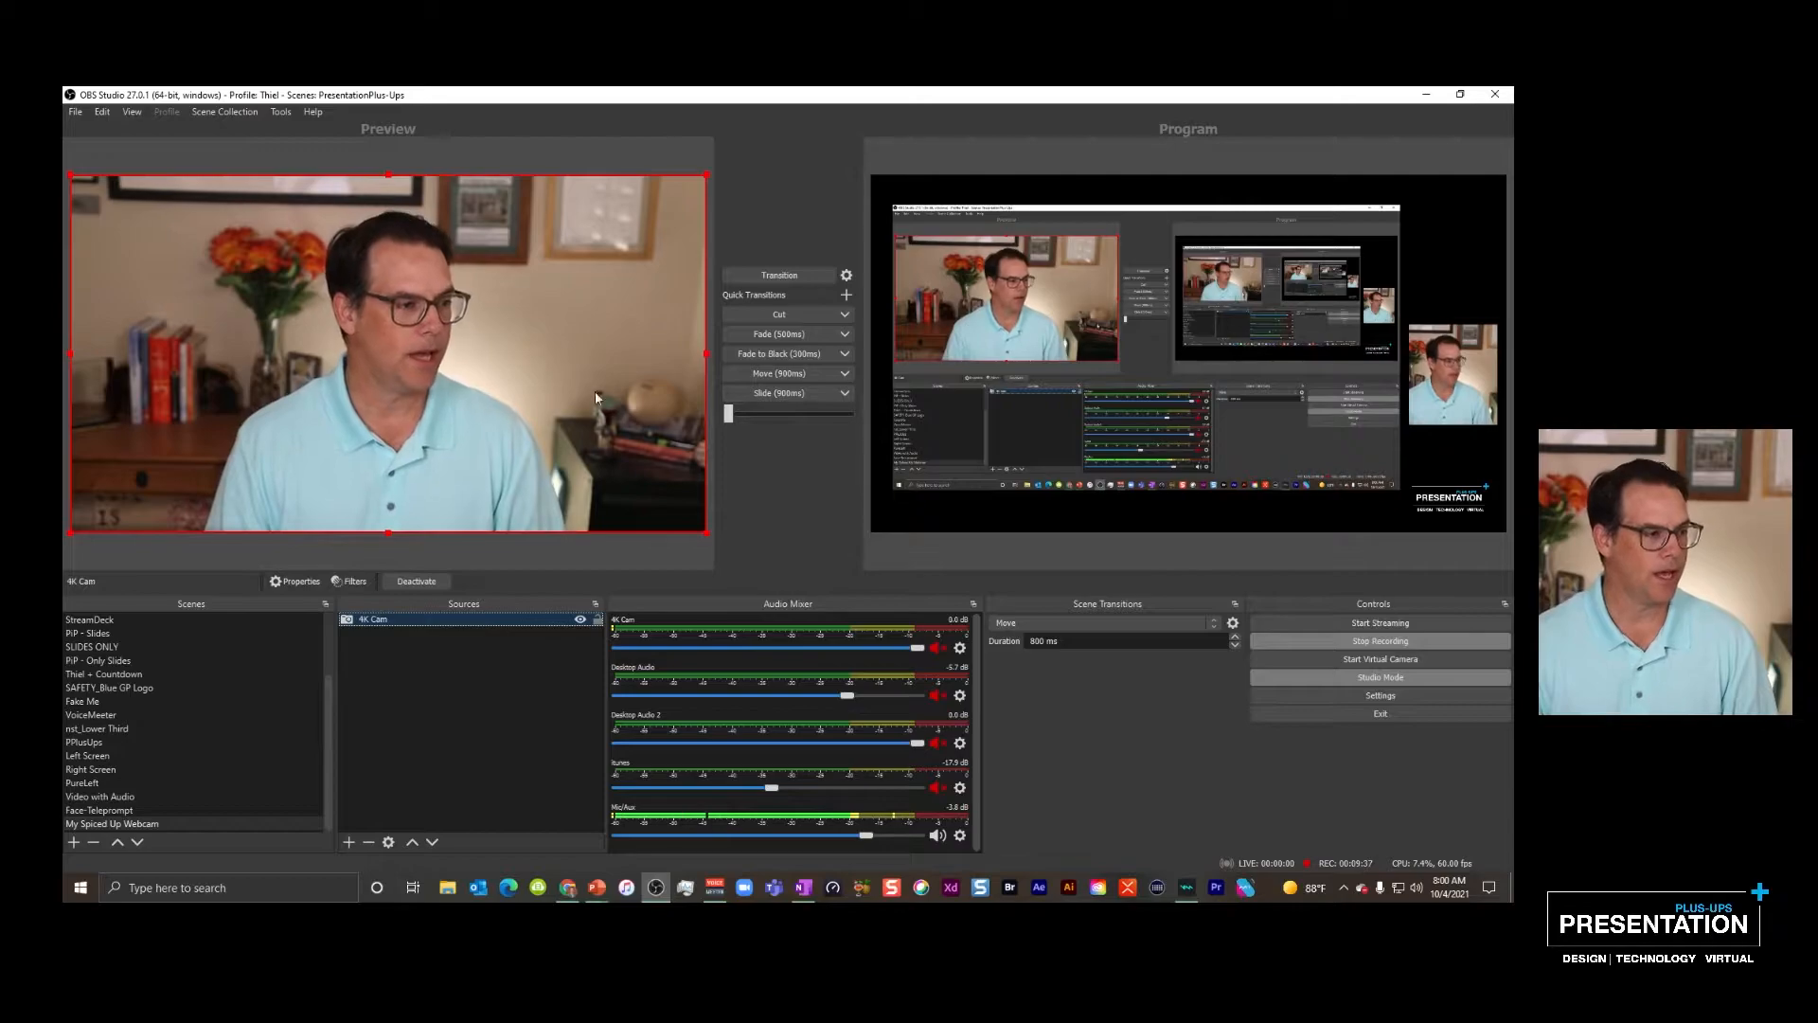
# Step: Add an Image source named "My Company Logo" to the scene
pyautogui.click(449, 698)
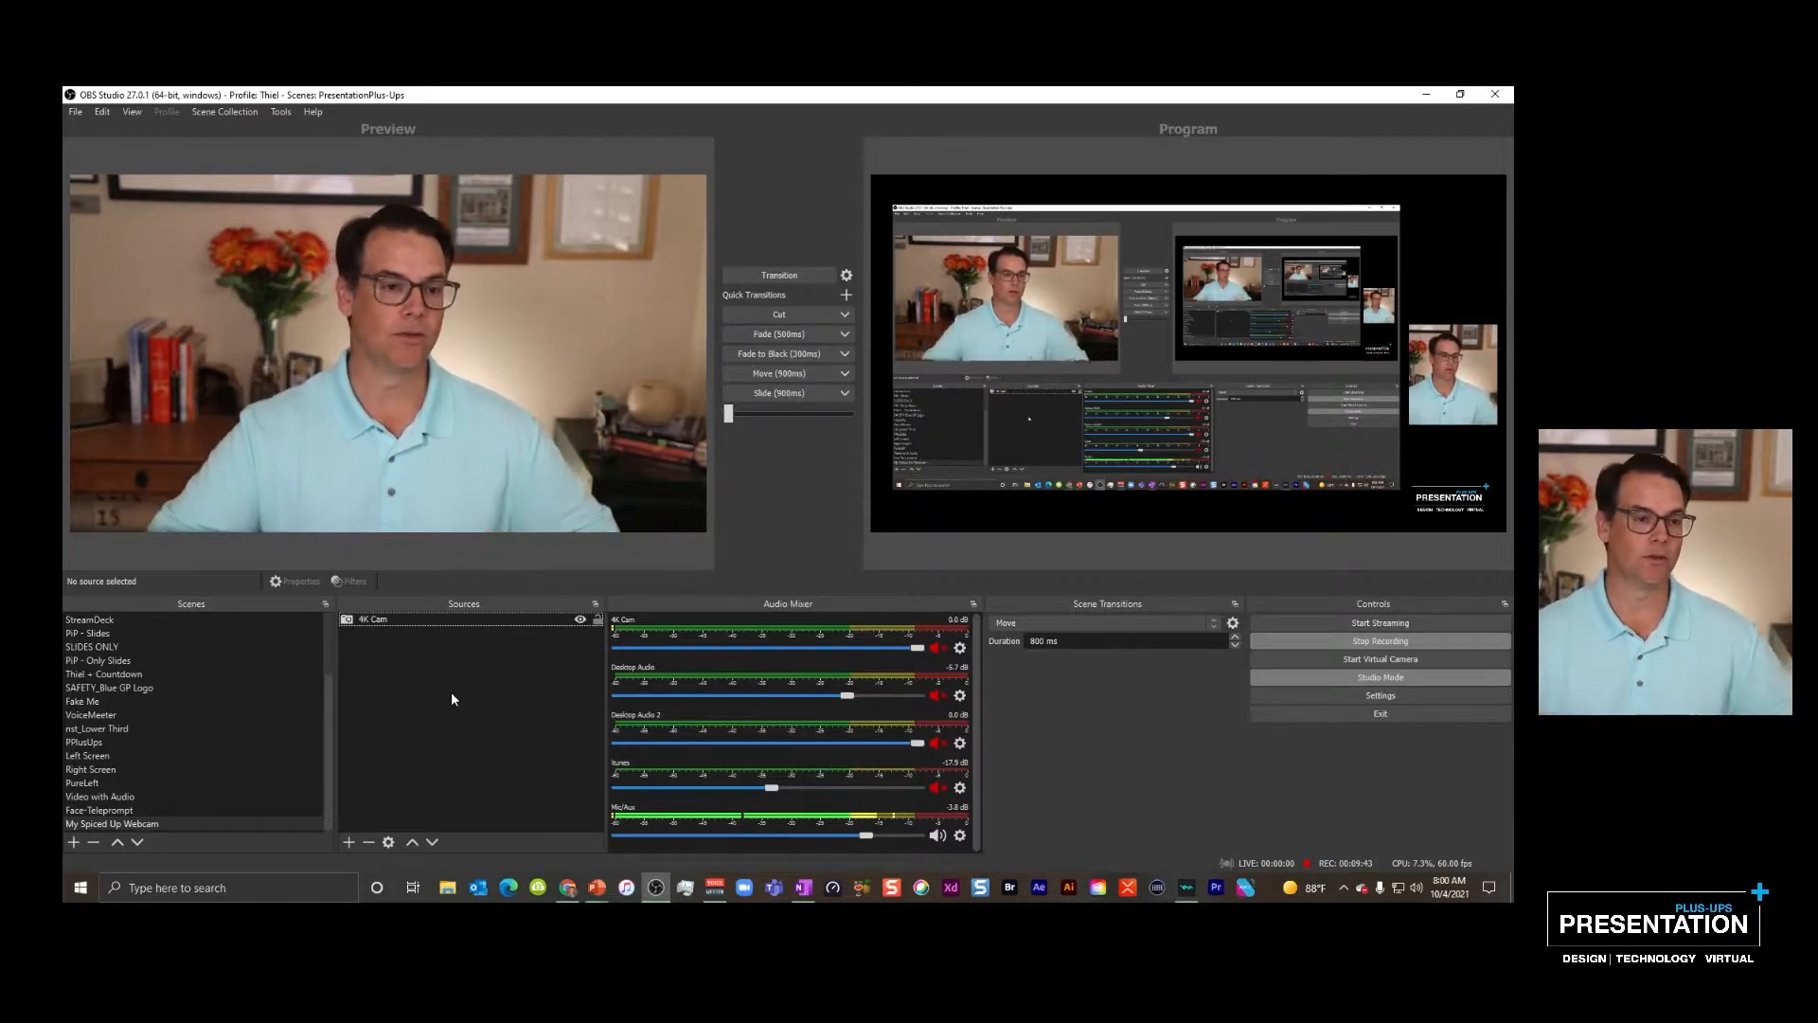
pyautogui.click(348, 843)
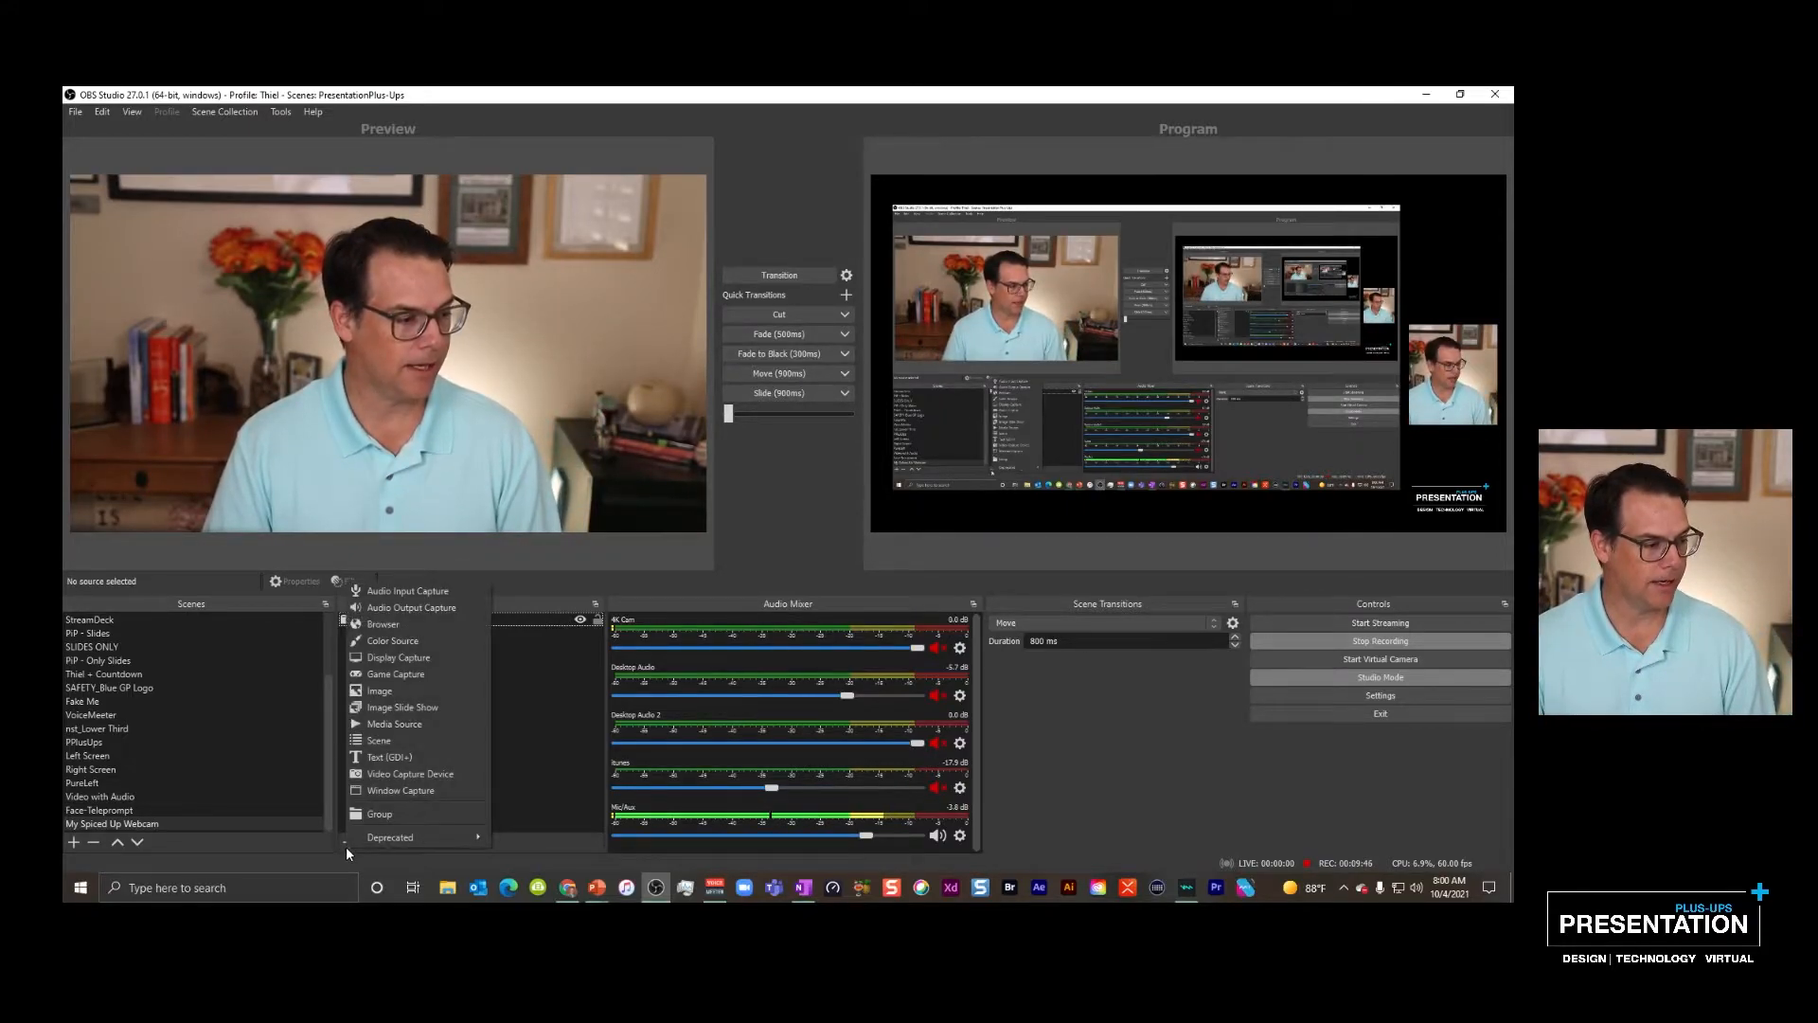
pyautogui.click(385, 690)
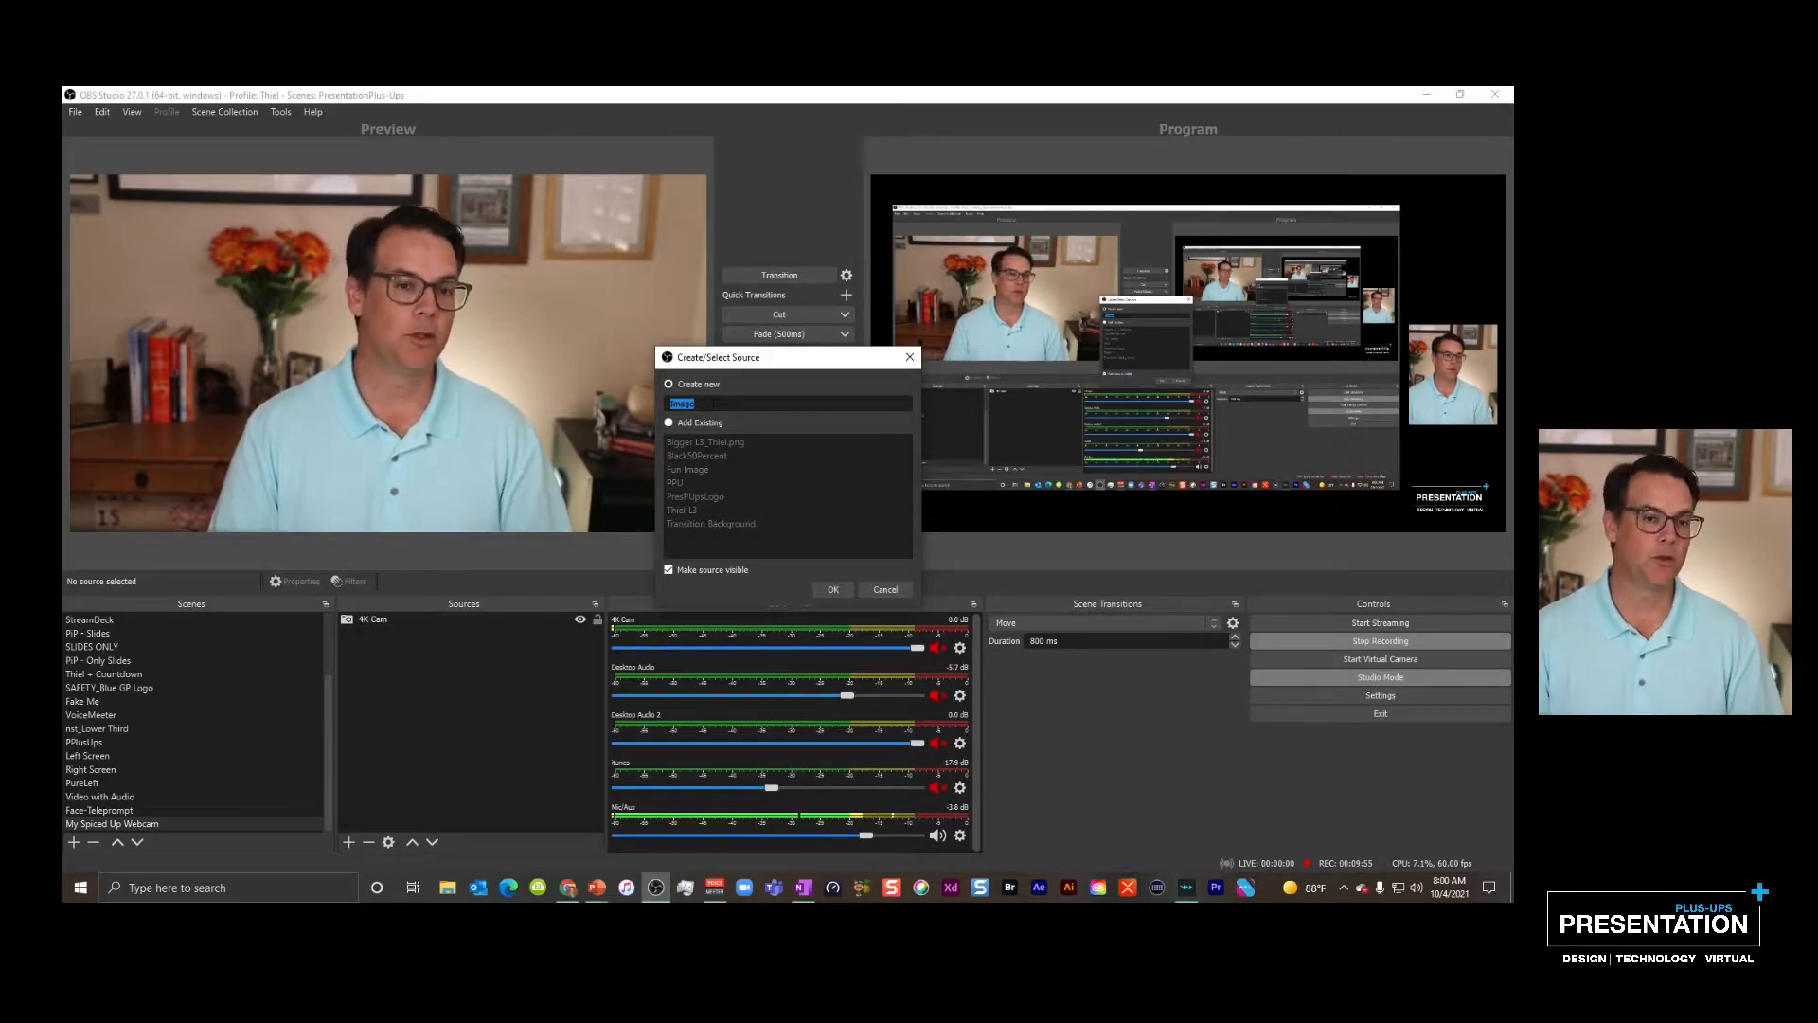
pyautogui.write('My Company Logo')
pyautogui.click(832, 589)
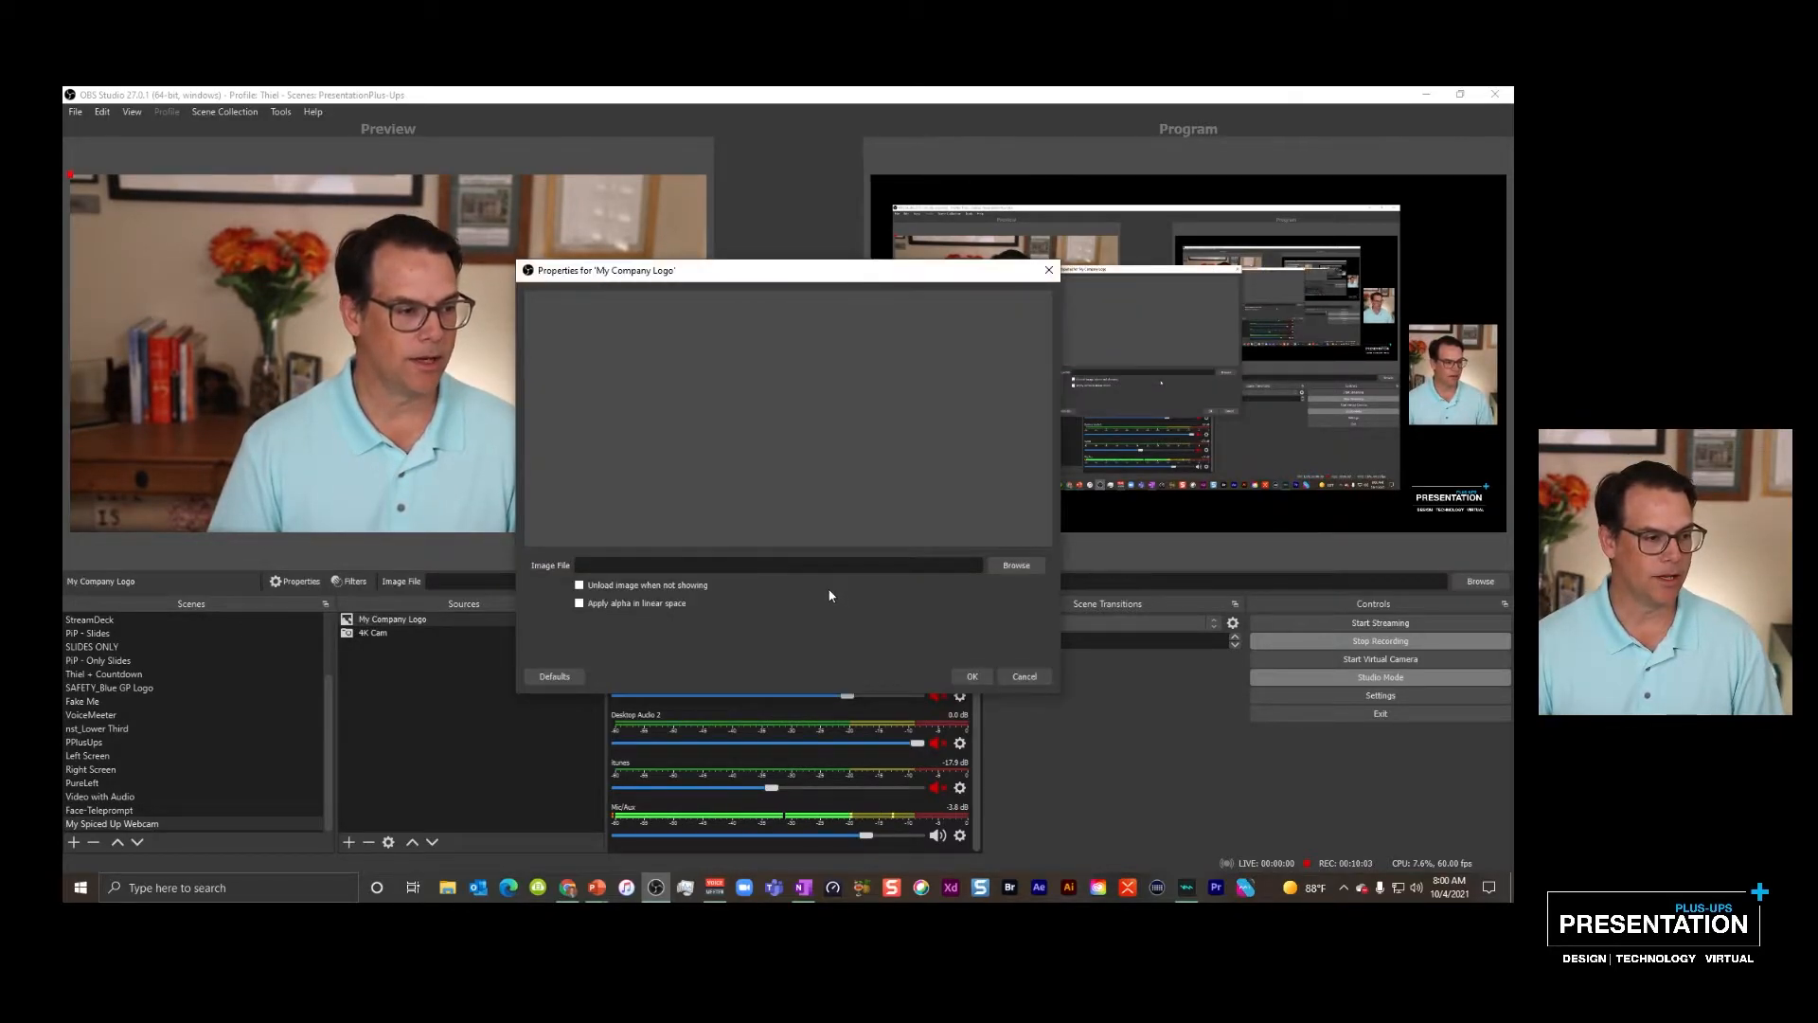
# Step: Browse to the New GP Logos folder and load "GP Strategies Logo Tagline 2020 RGB Reverse highres.png" as the logo image
pyautogui.click(1017, 565)
pyautogui.click(146, 174)
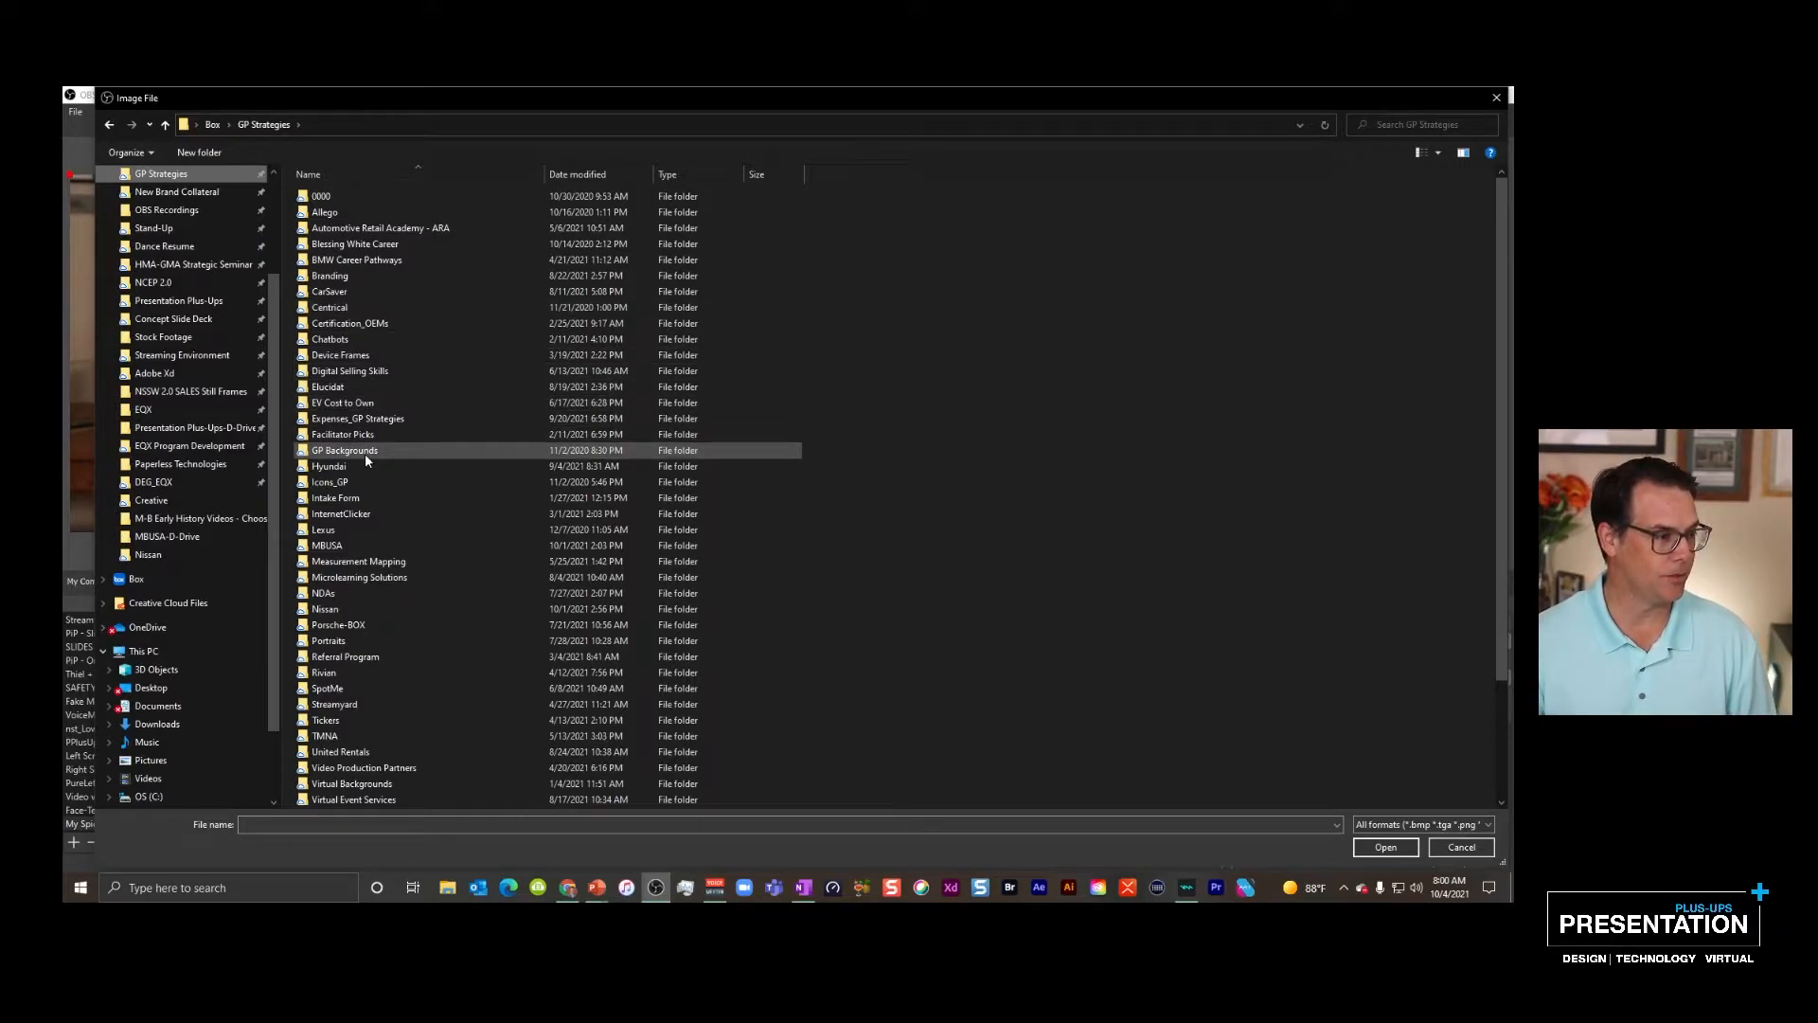
pyautogui.click(343, 403)
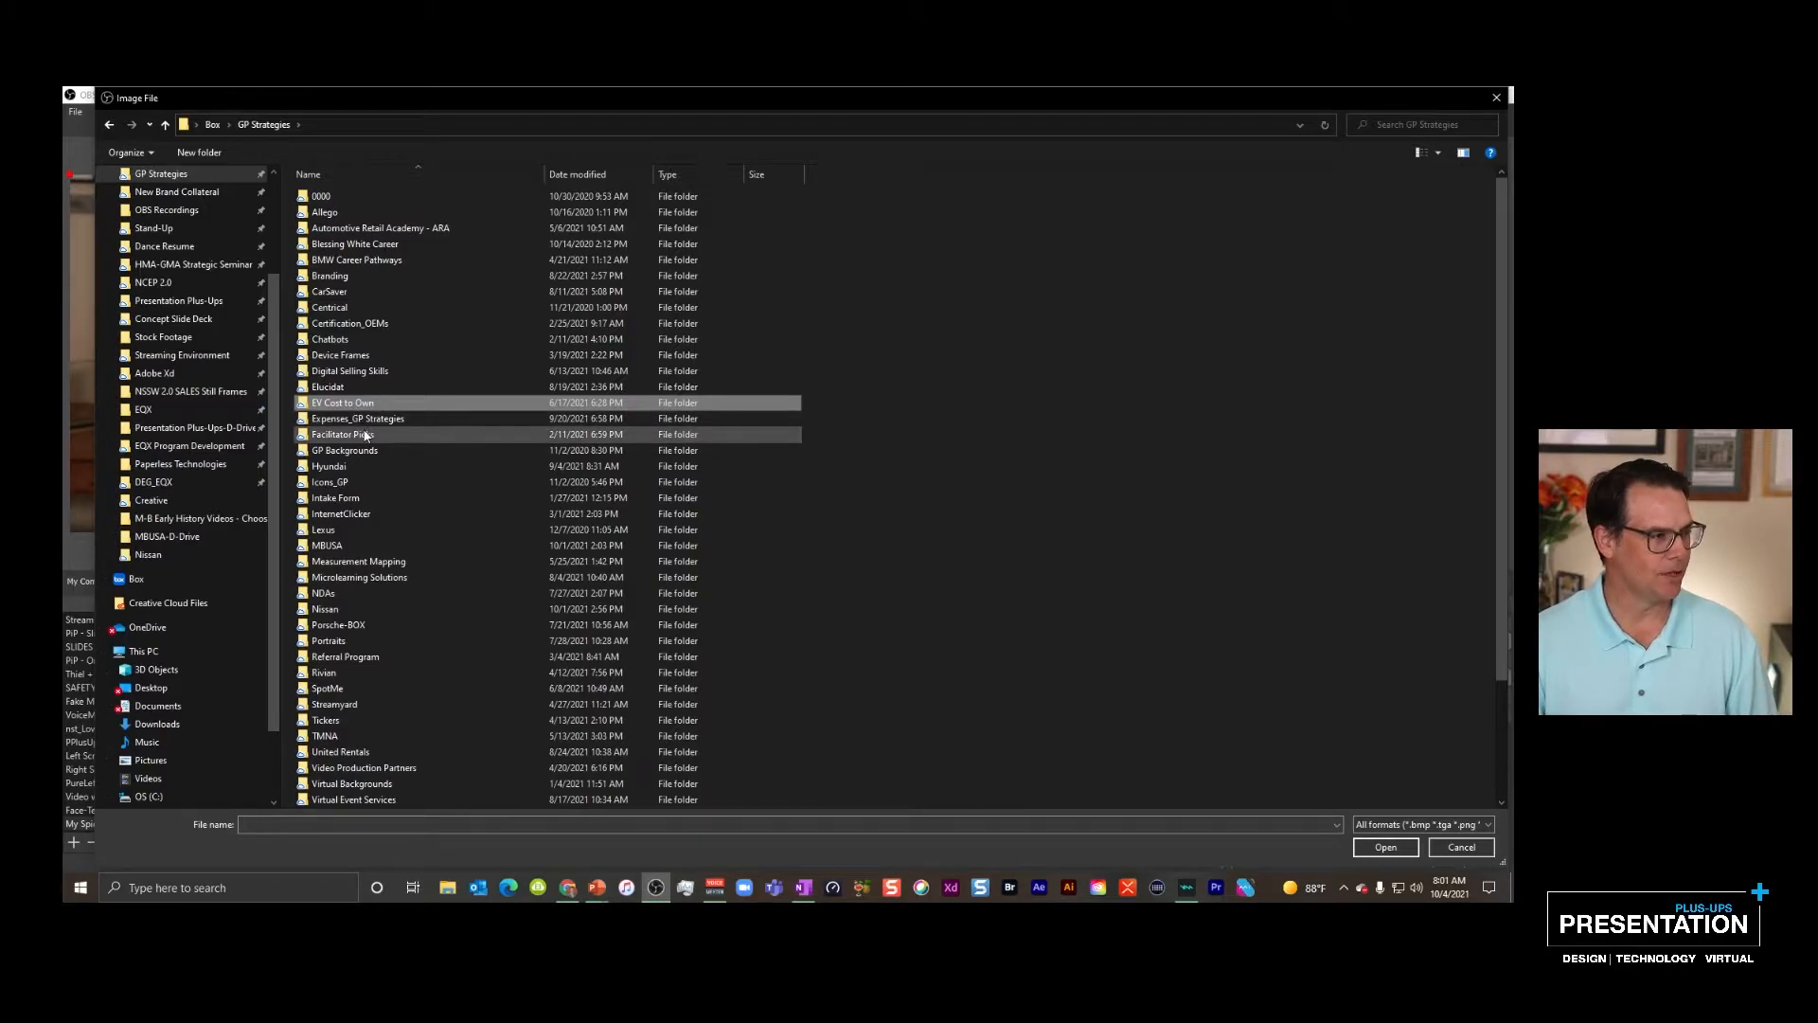
pyautogui.doubleClick(336, 275)
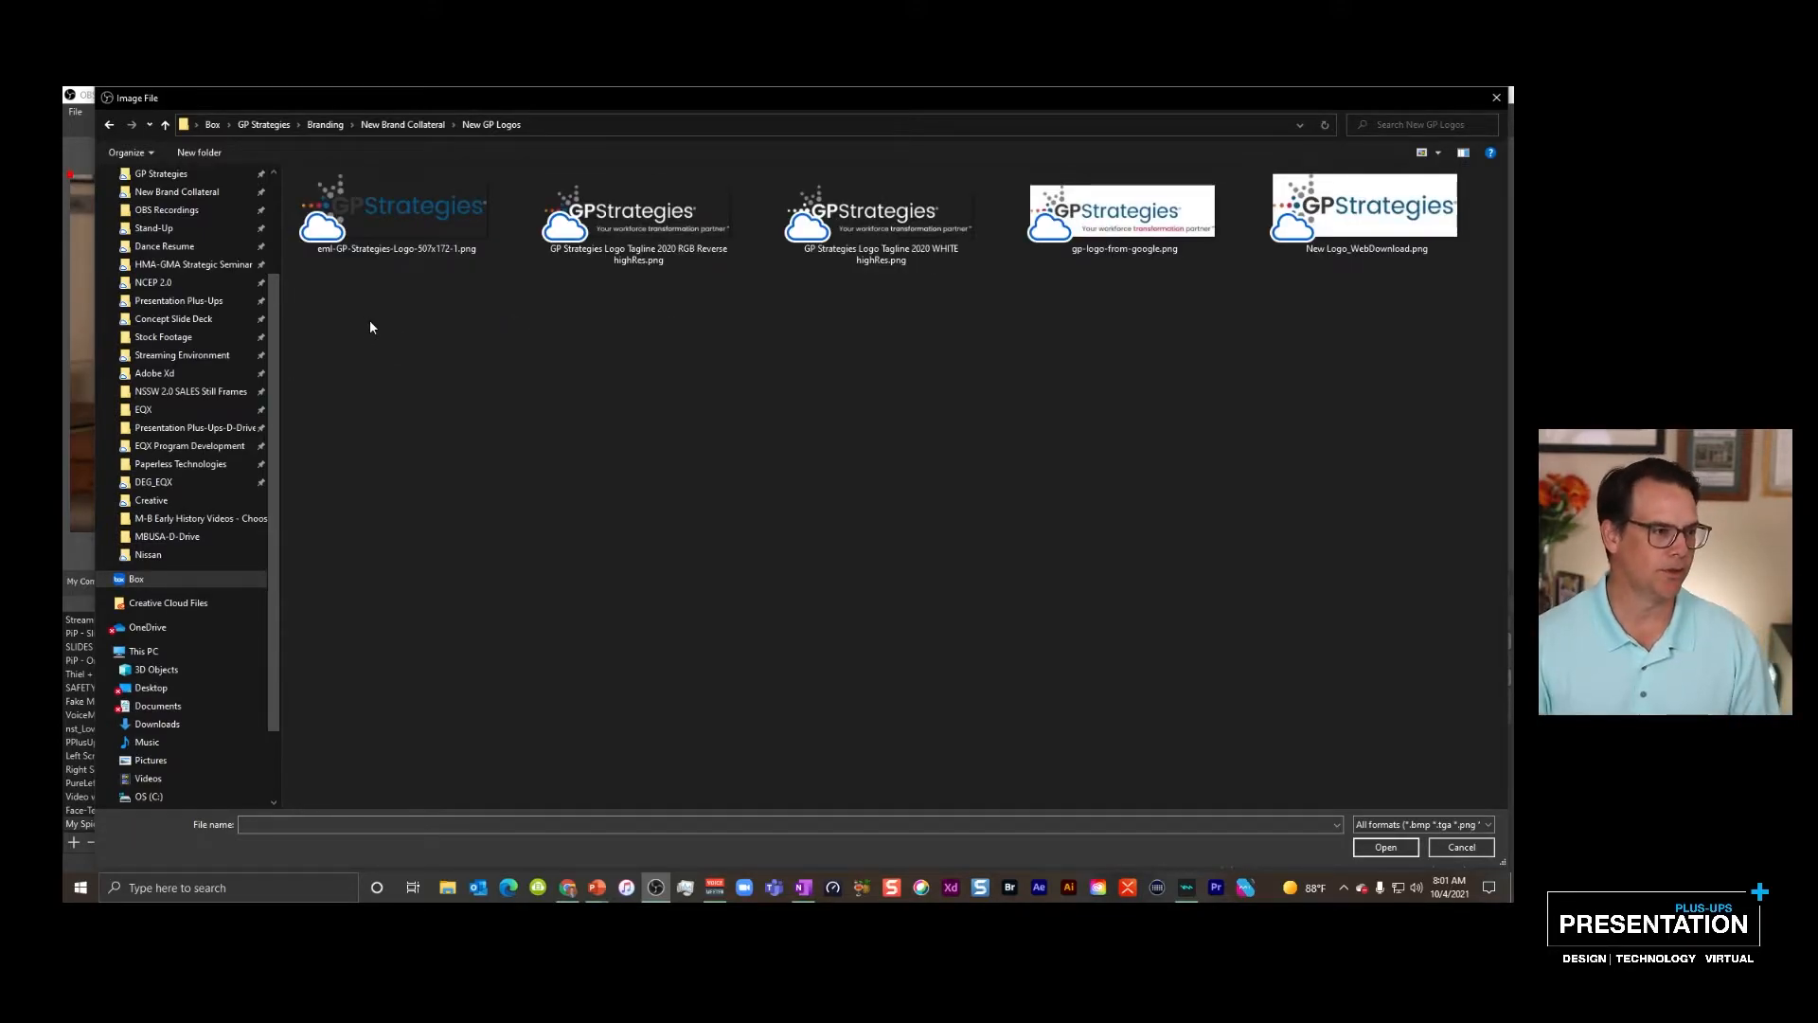
pyautogui.click(615, 213)
pyautogui.click(1386, 846)
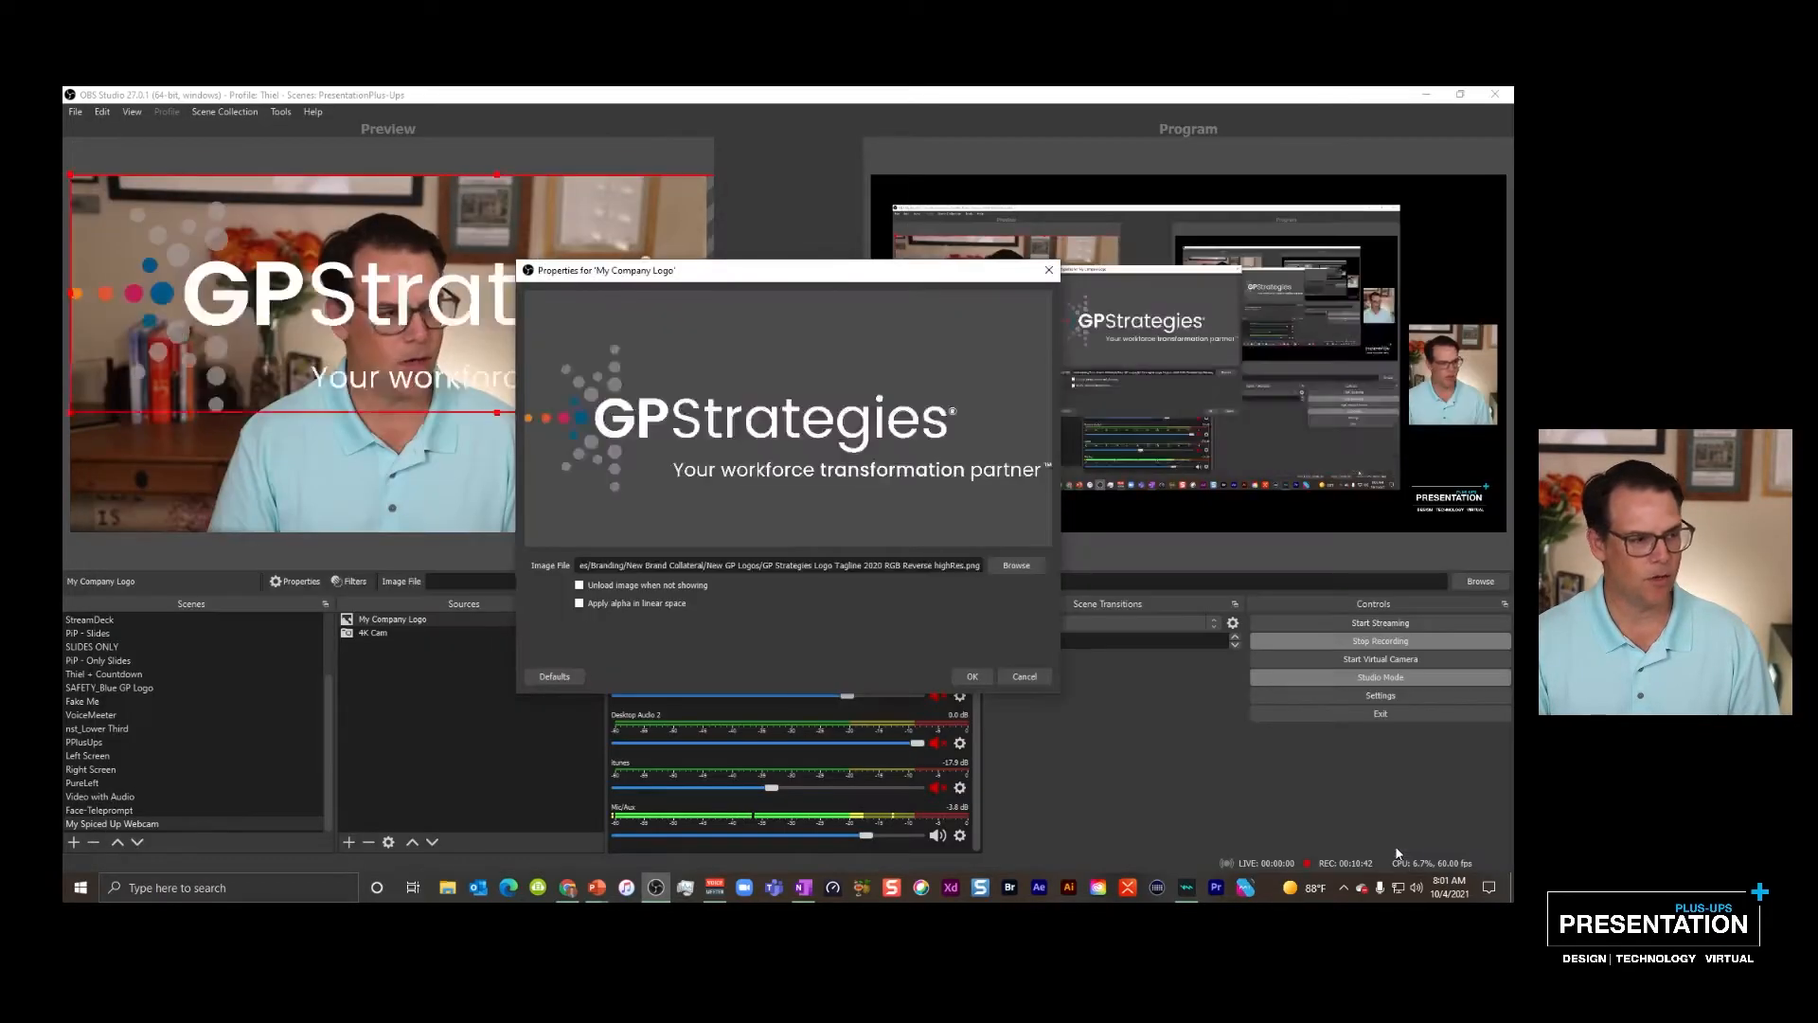
pyautogui.click(975, 676)
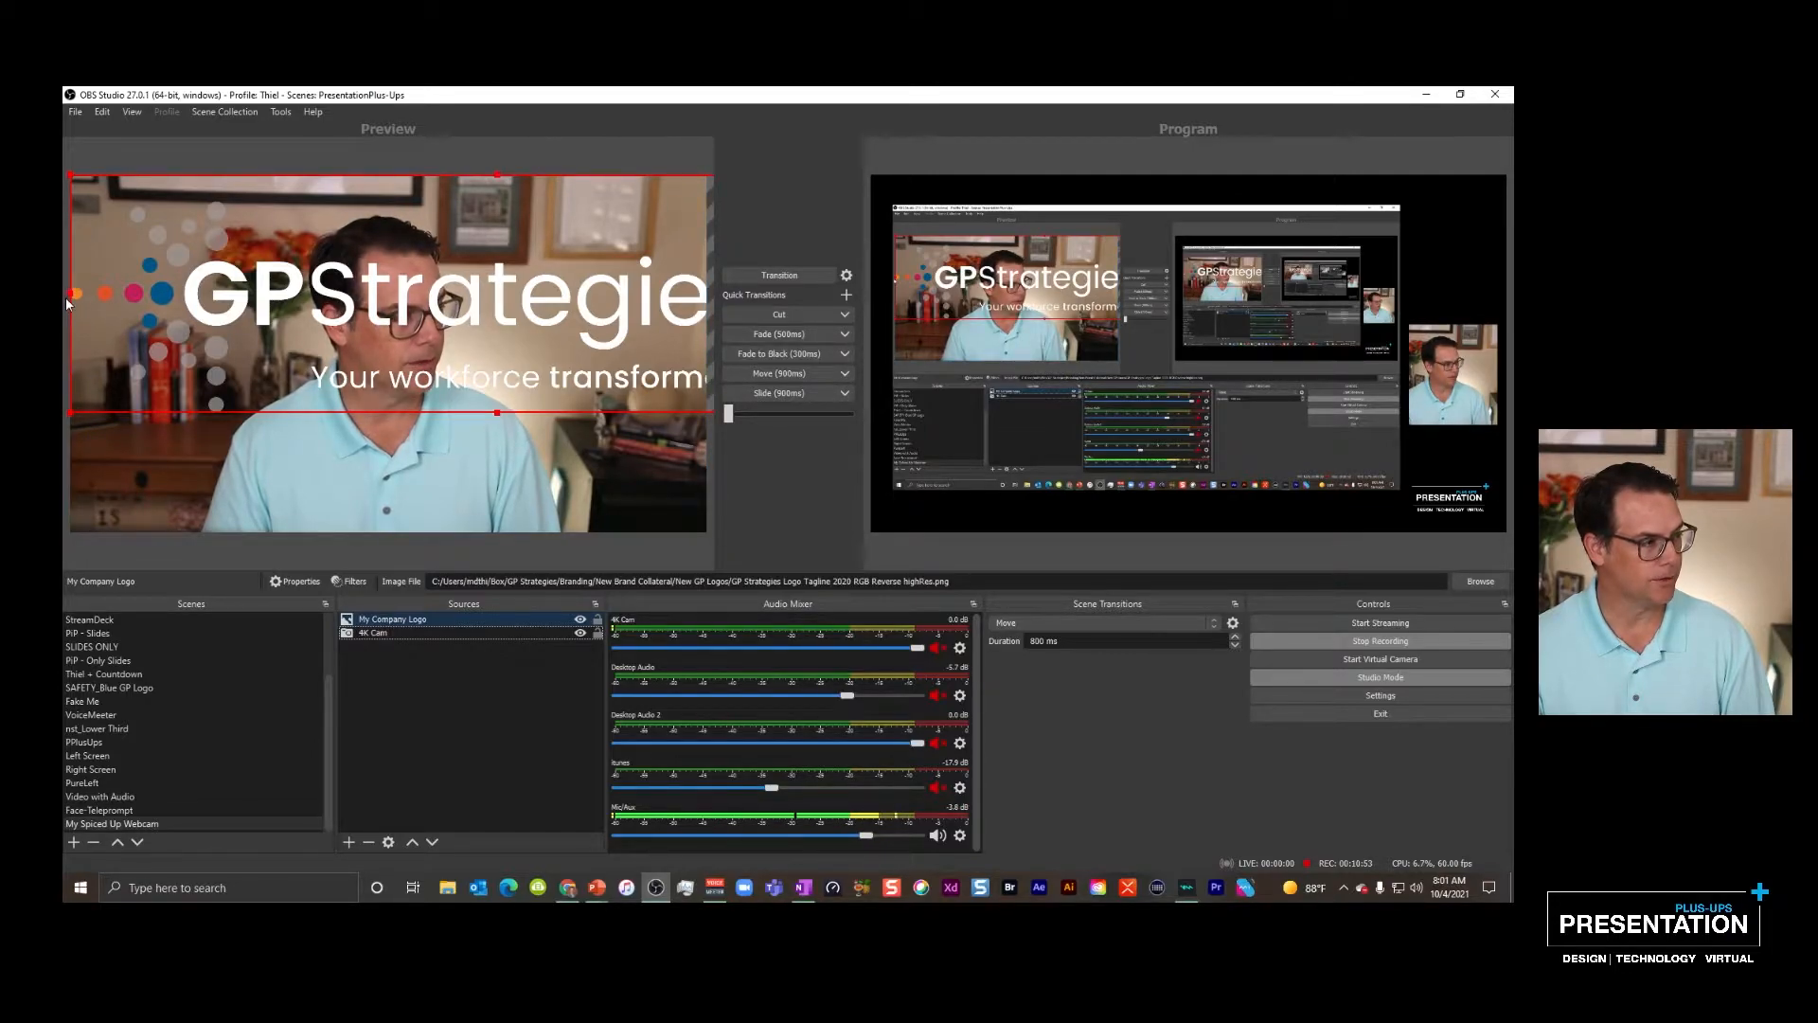
# Step: Shrink the logo and position it in the lower-right corner of the preview
pyautogui.moveTo(71, 411); pyautogui.dragTo(450, 306)
pyautogui.moveTo(579, 245); pyautogui.dragTo(369, 413)
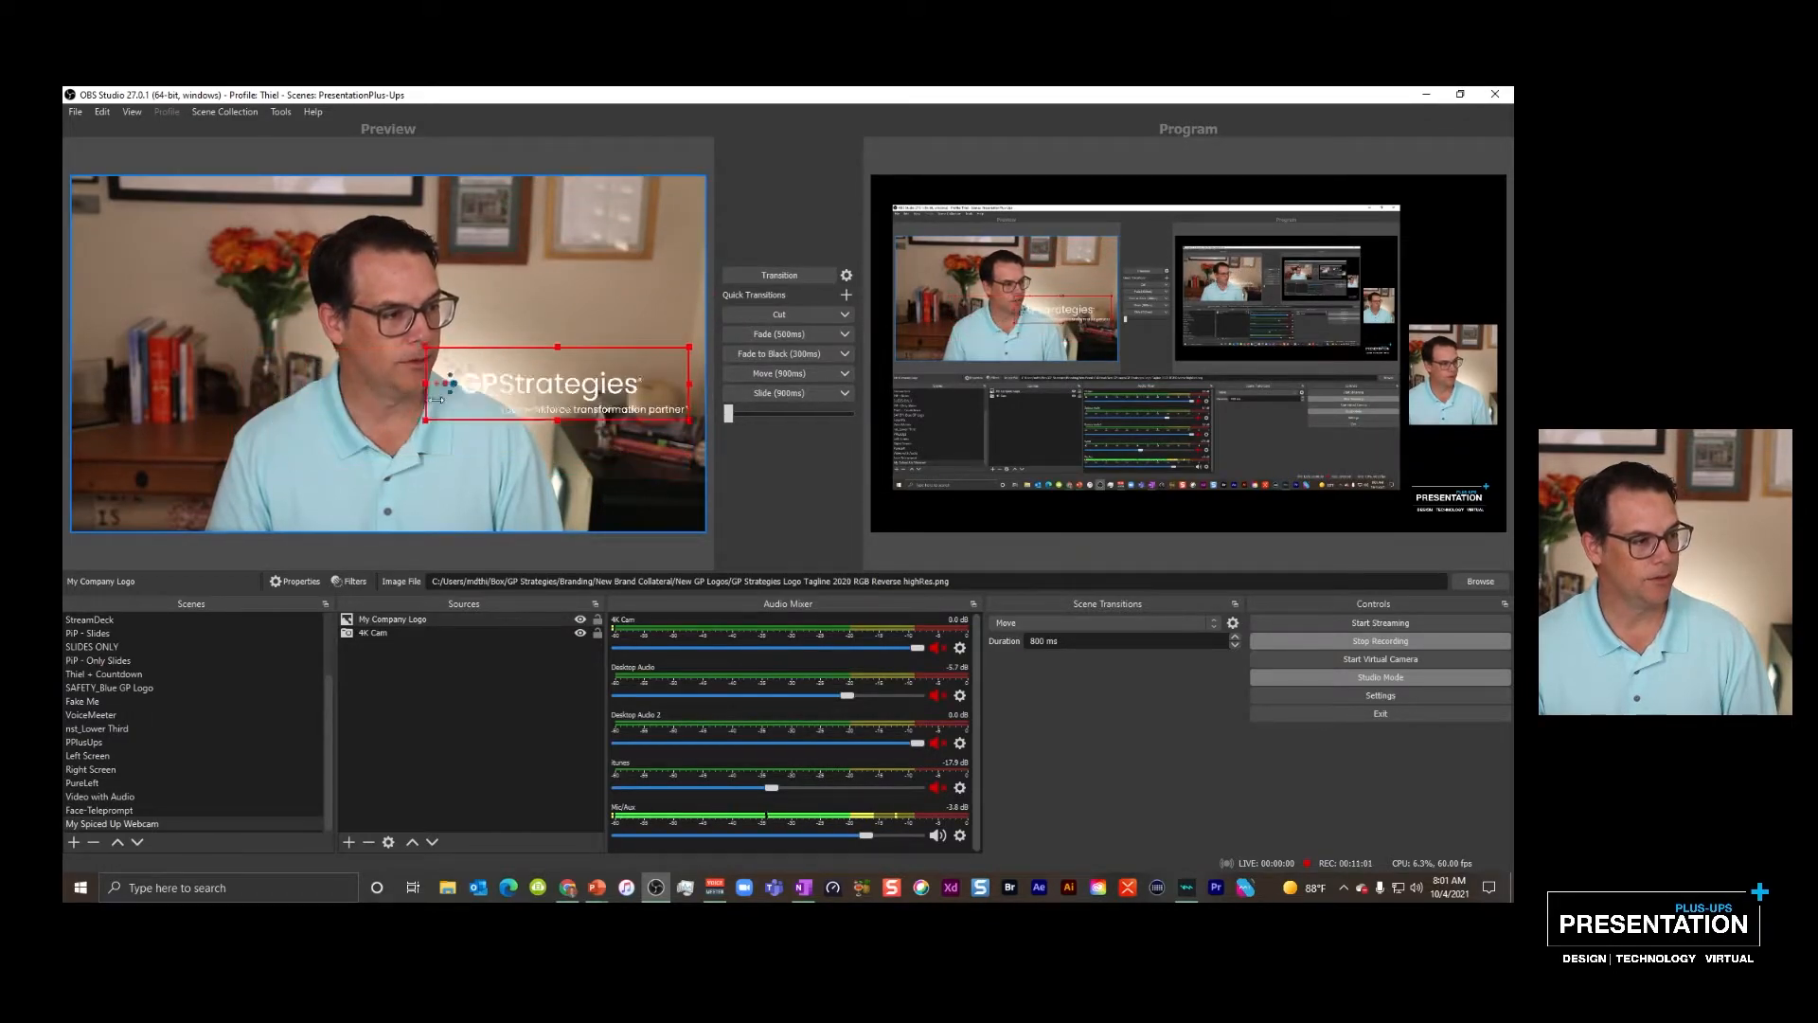
pyautogui.moveTo(570, 383); pyautogui.dragTo(573, 489)
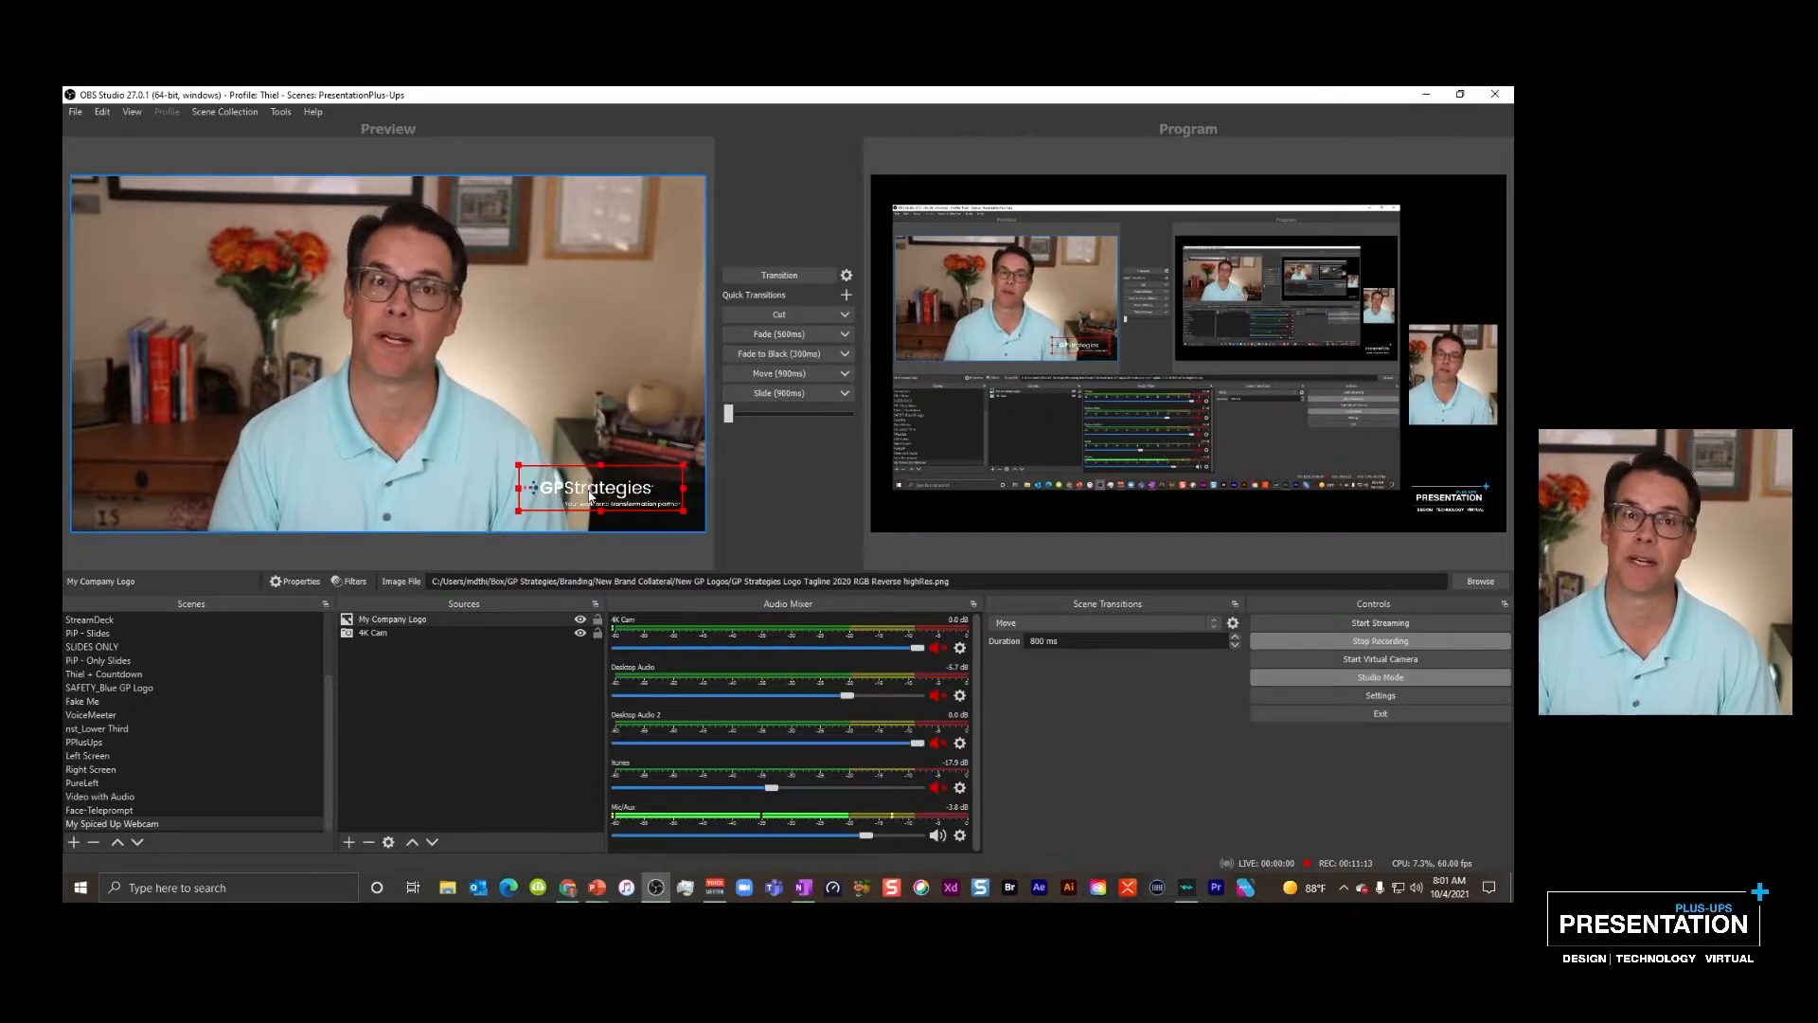
pyautogui.click(390, 723)
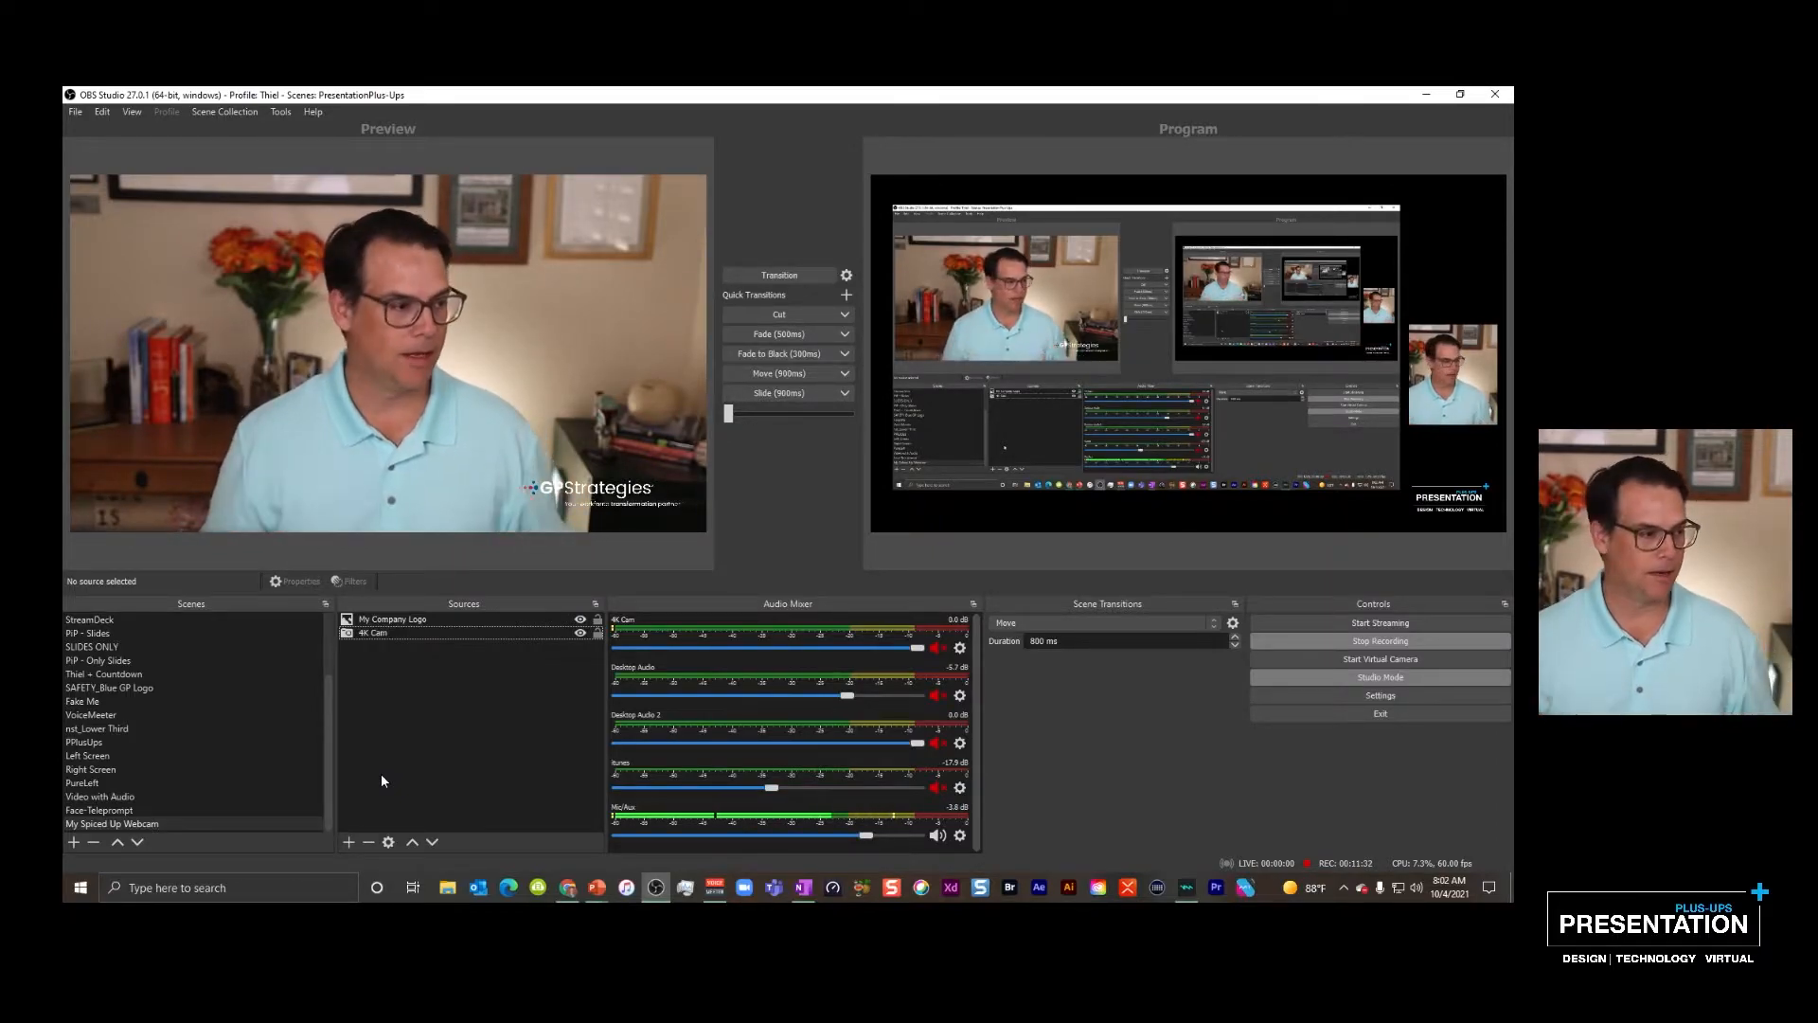
# Step: Add a Text (GDI+) source named "My Name"
pyautogui.click(349, 842)
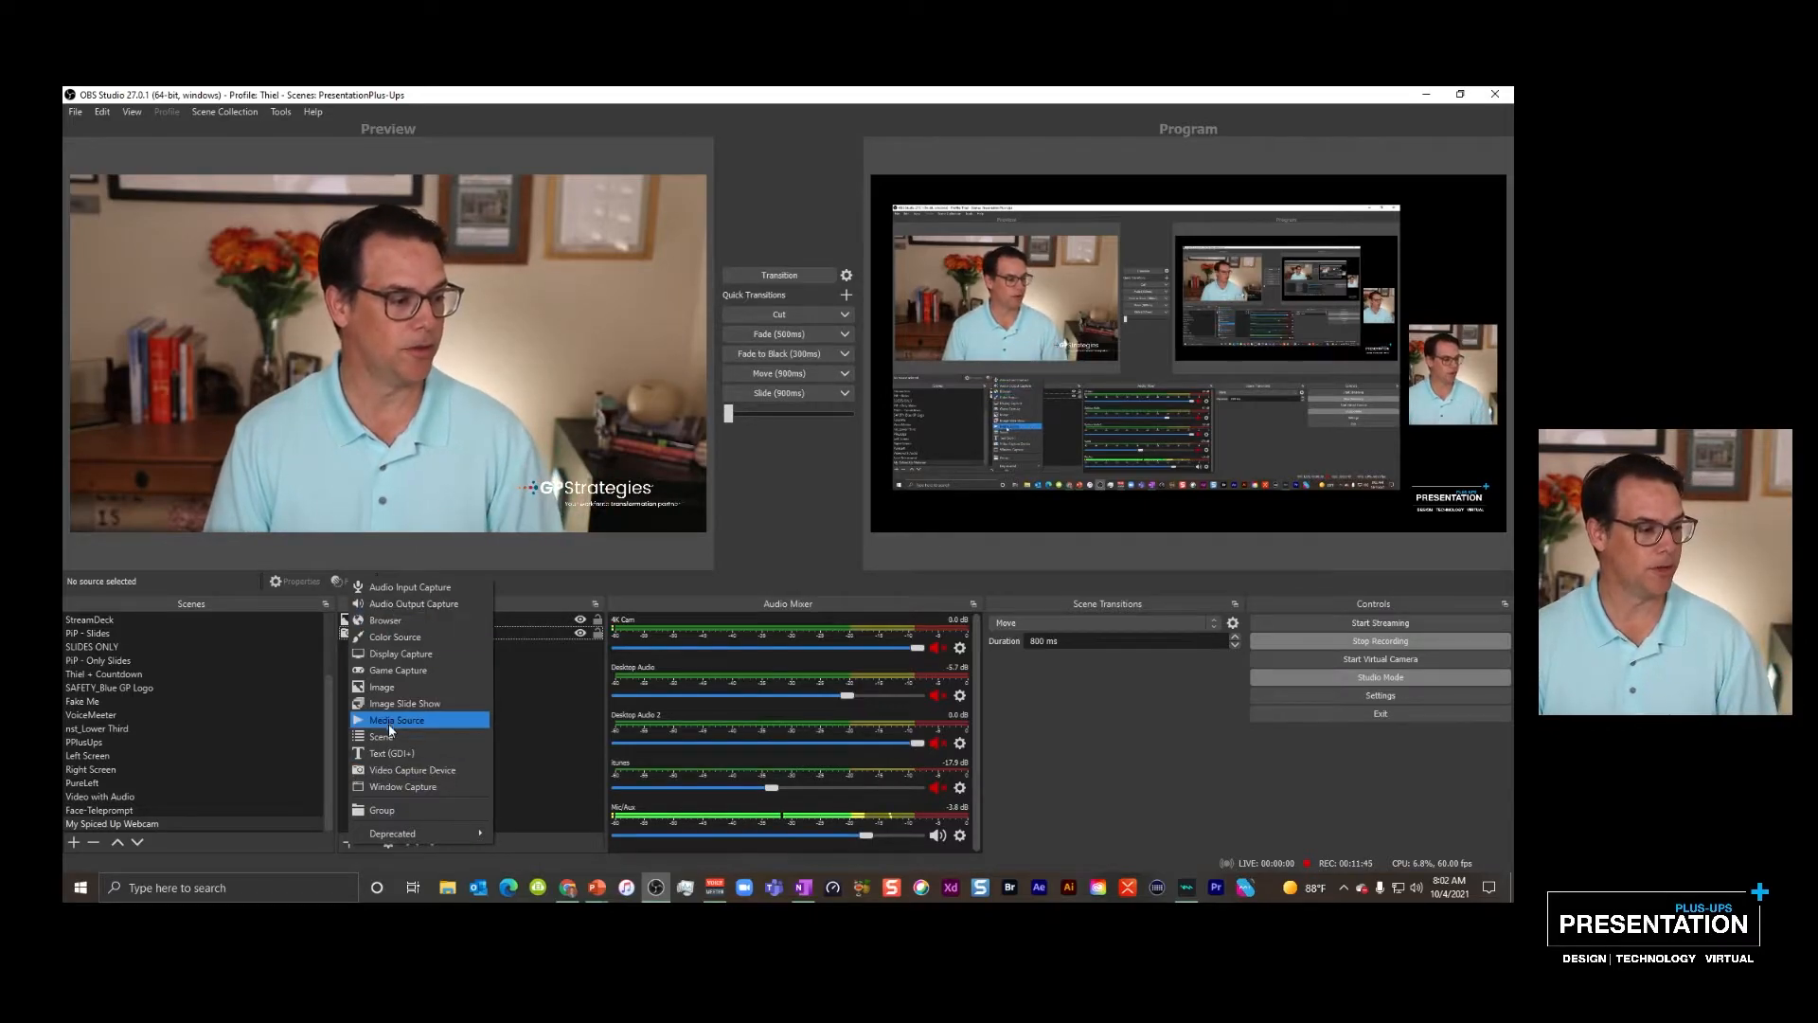
pyautogui.click(412, 754)
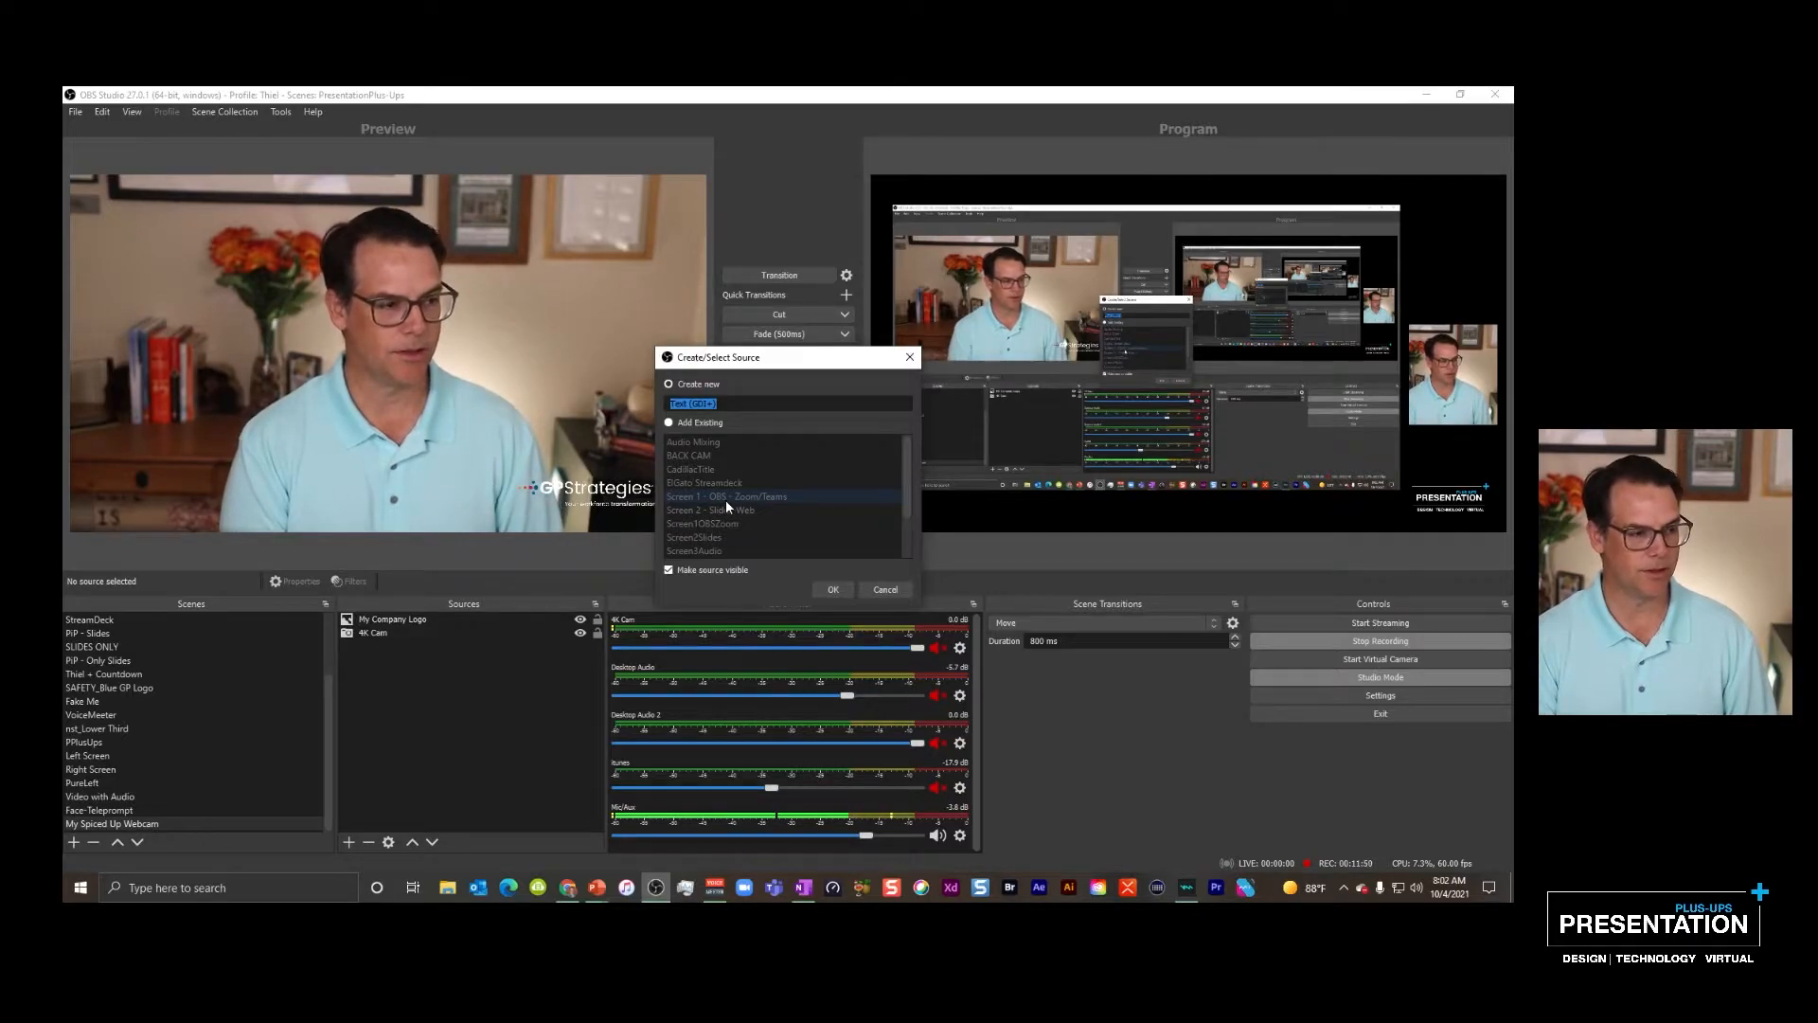
pyautogui.write('My Na')
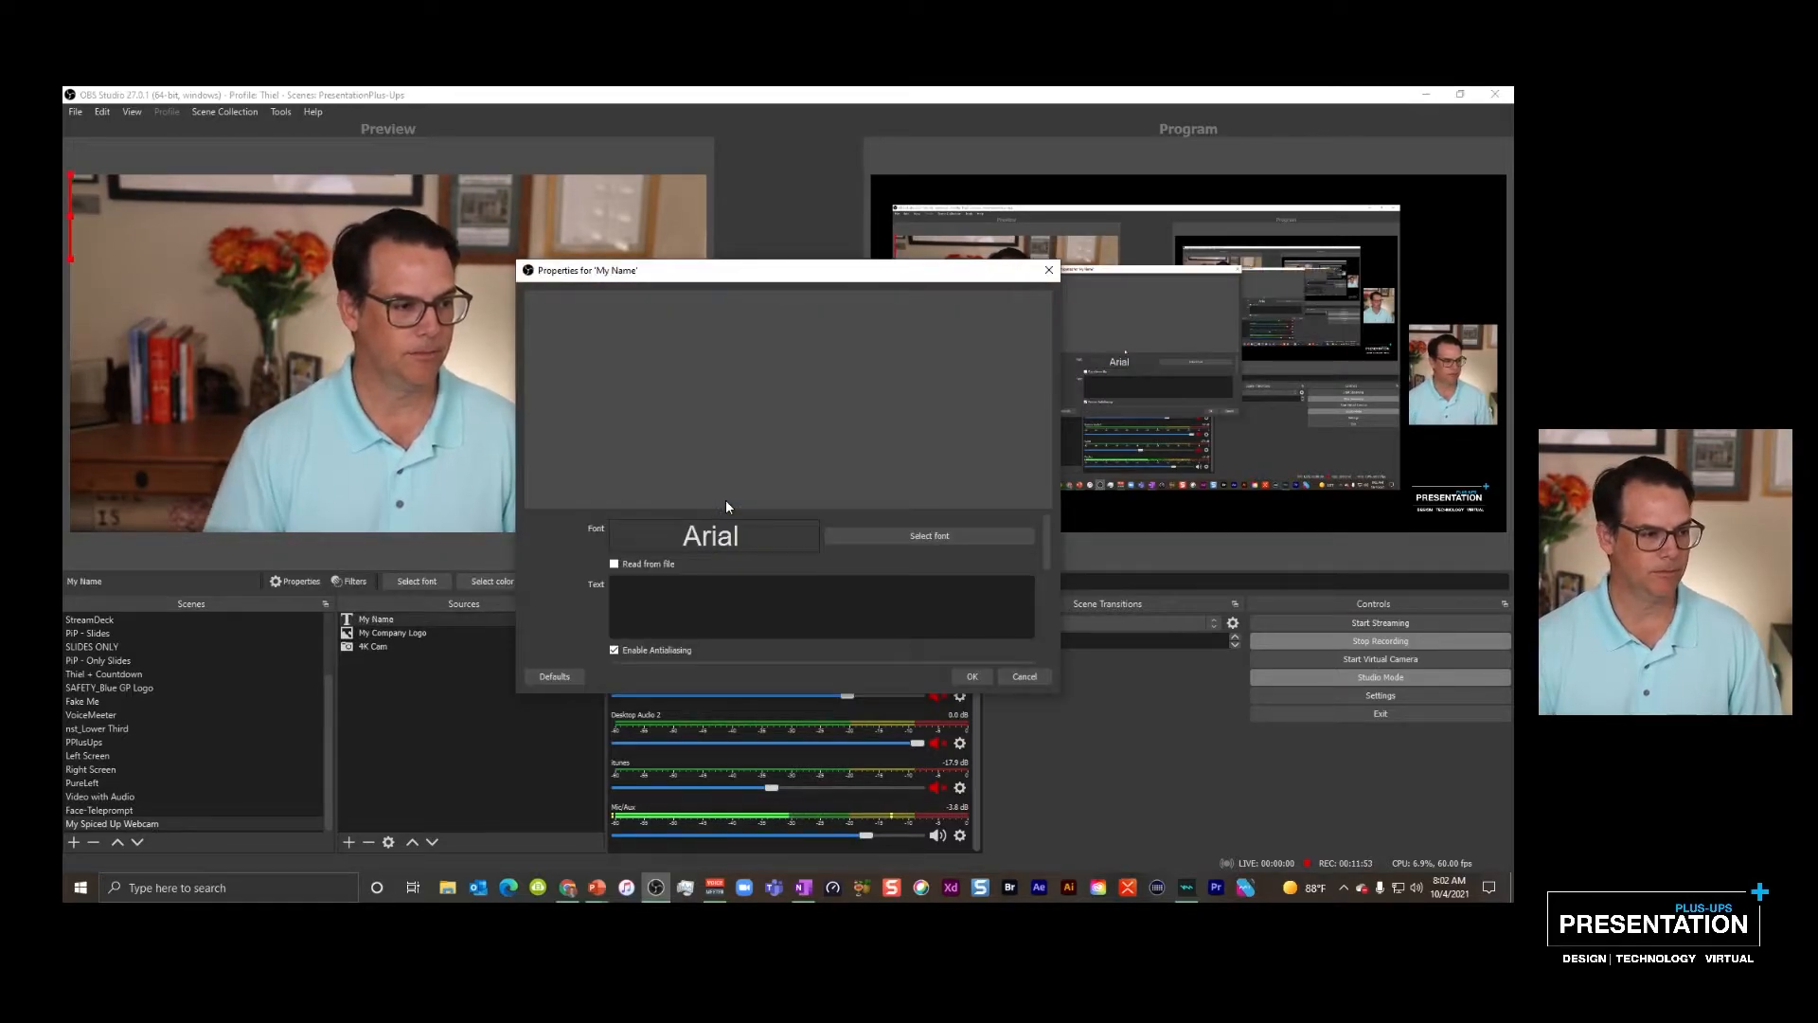
# Step: Set the text source's font to Segoe UI Semibold at size 72
pyautogui.click(877, 535)
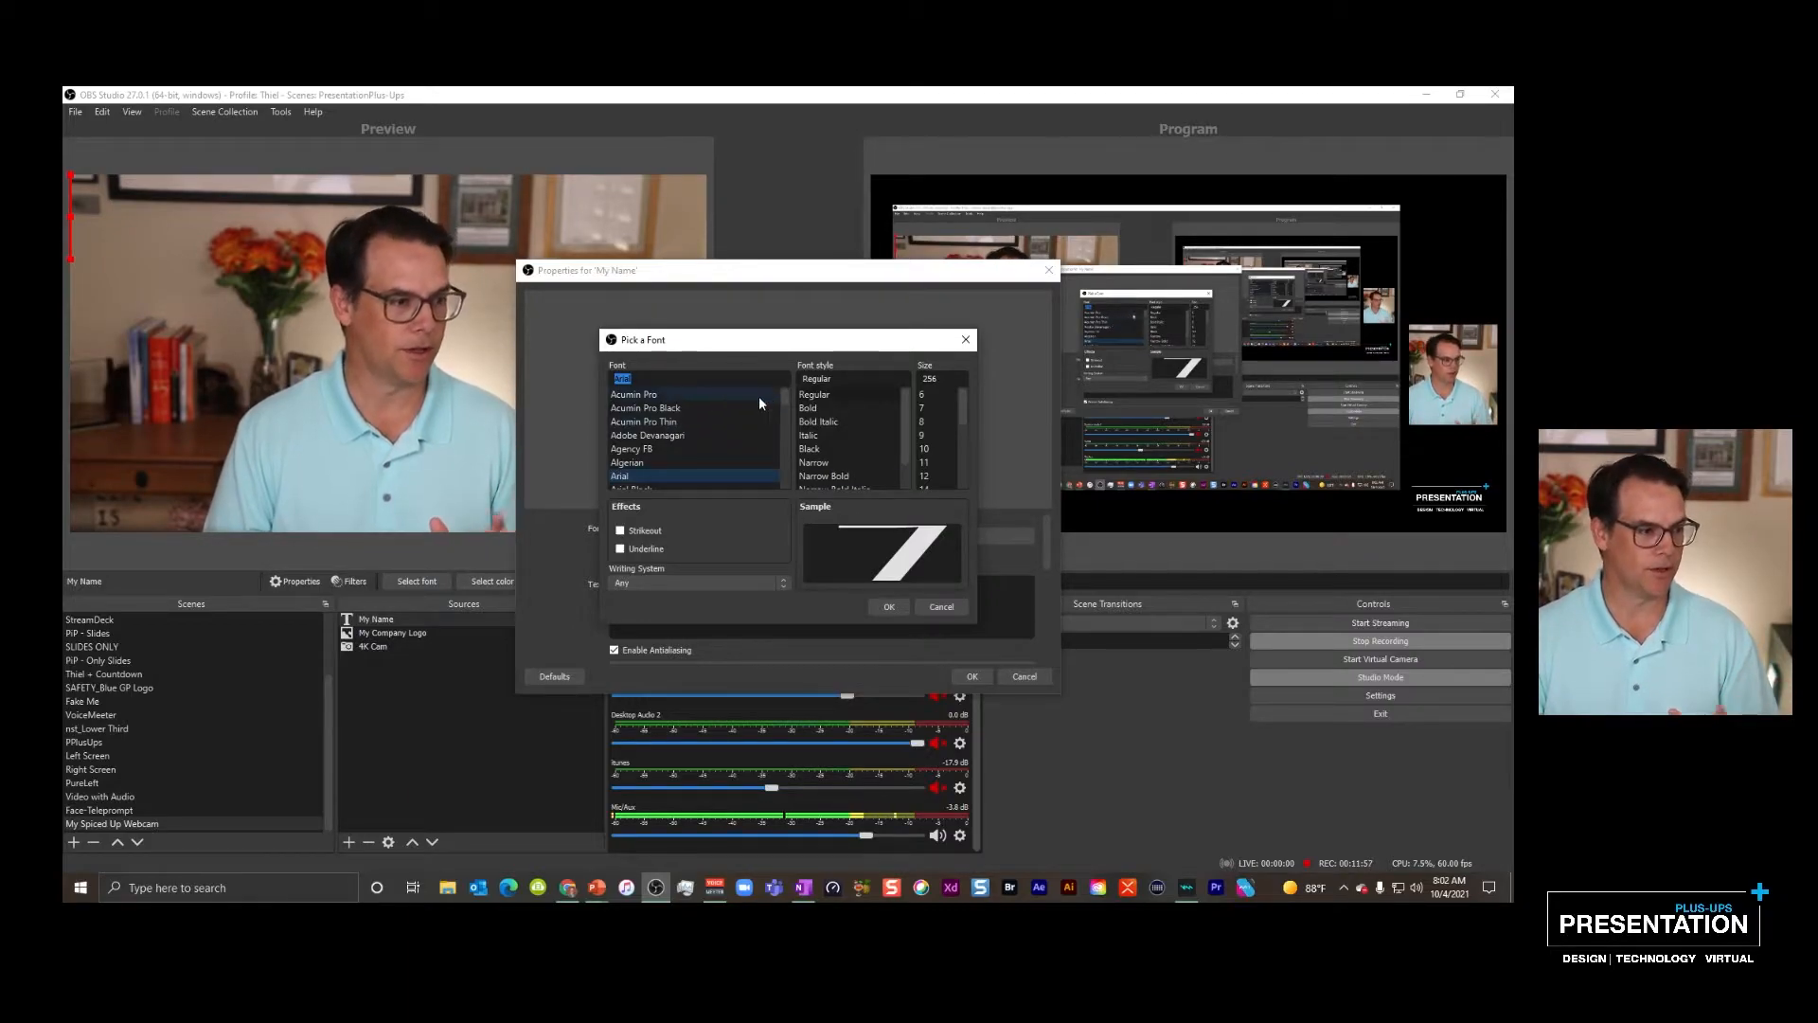
pyautogui.moveTo(784, 396); pyautogui.dragTo(785, 404)
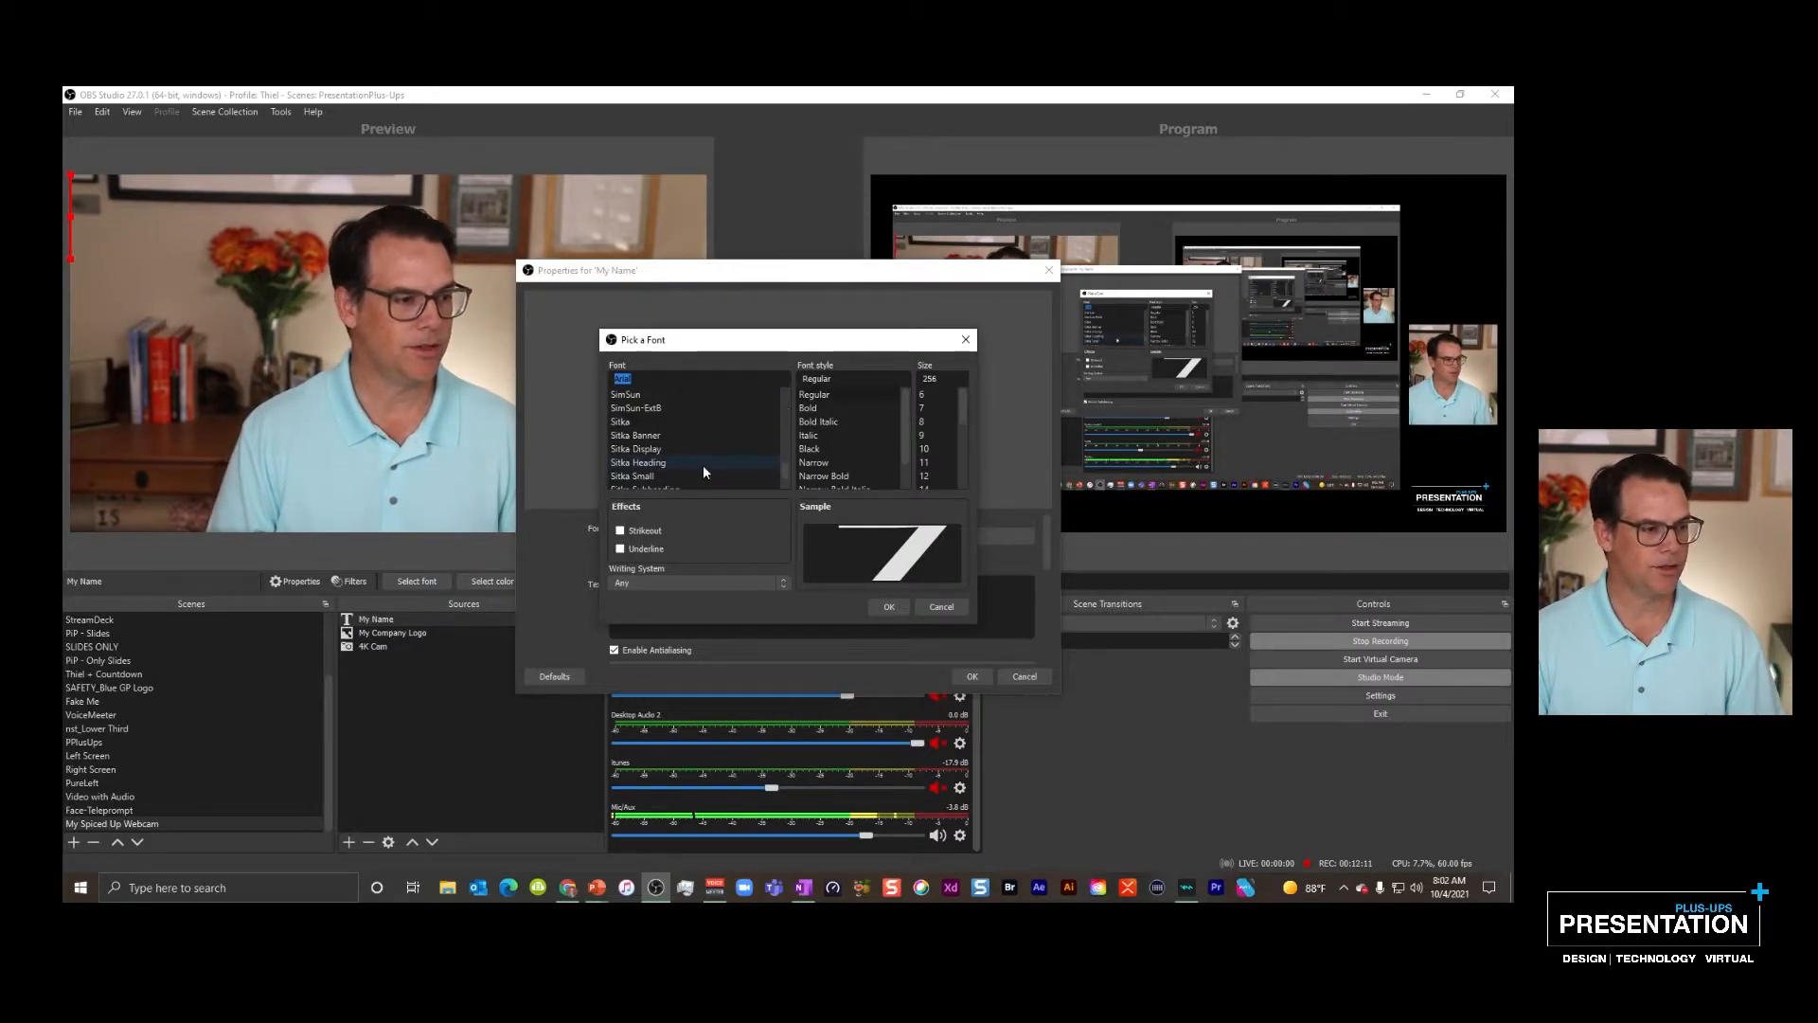
pyautogui.scroll(-5, 702, 464)
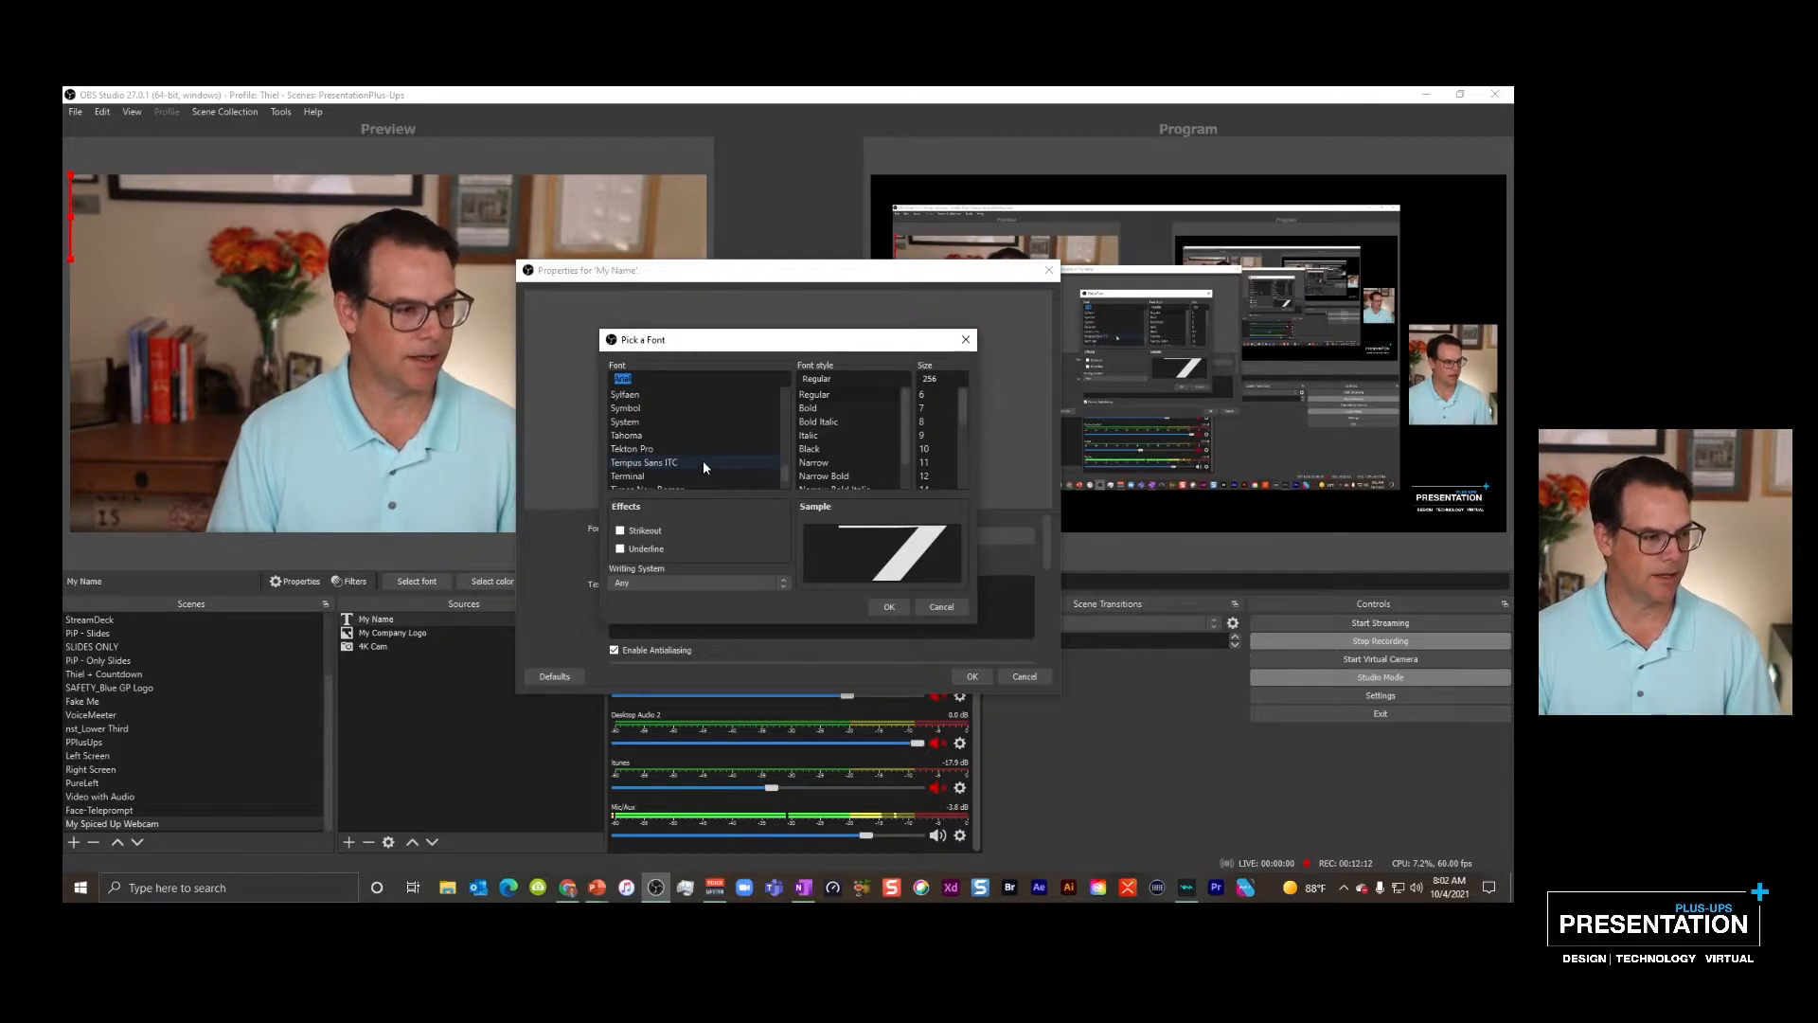
pyautogui.moveTo(788, 460)
pyautogui.mouseDown()
pyautogui.moveTo(788, 390)
pyautogui.moveTo(782, 430)
pyautogui.mouseUp()
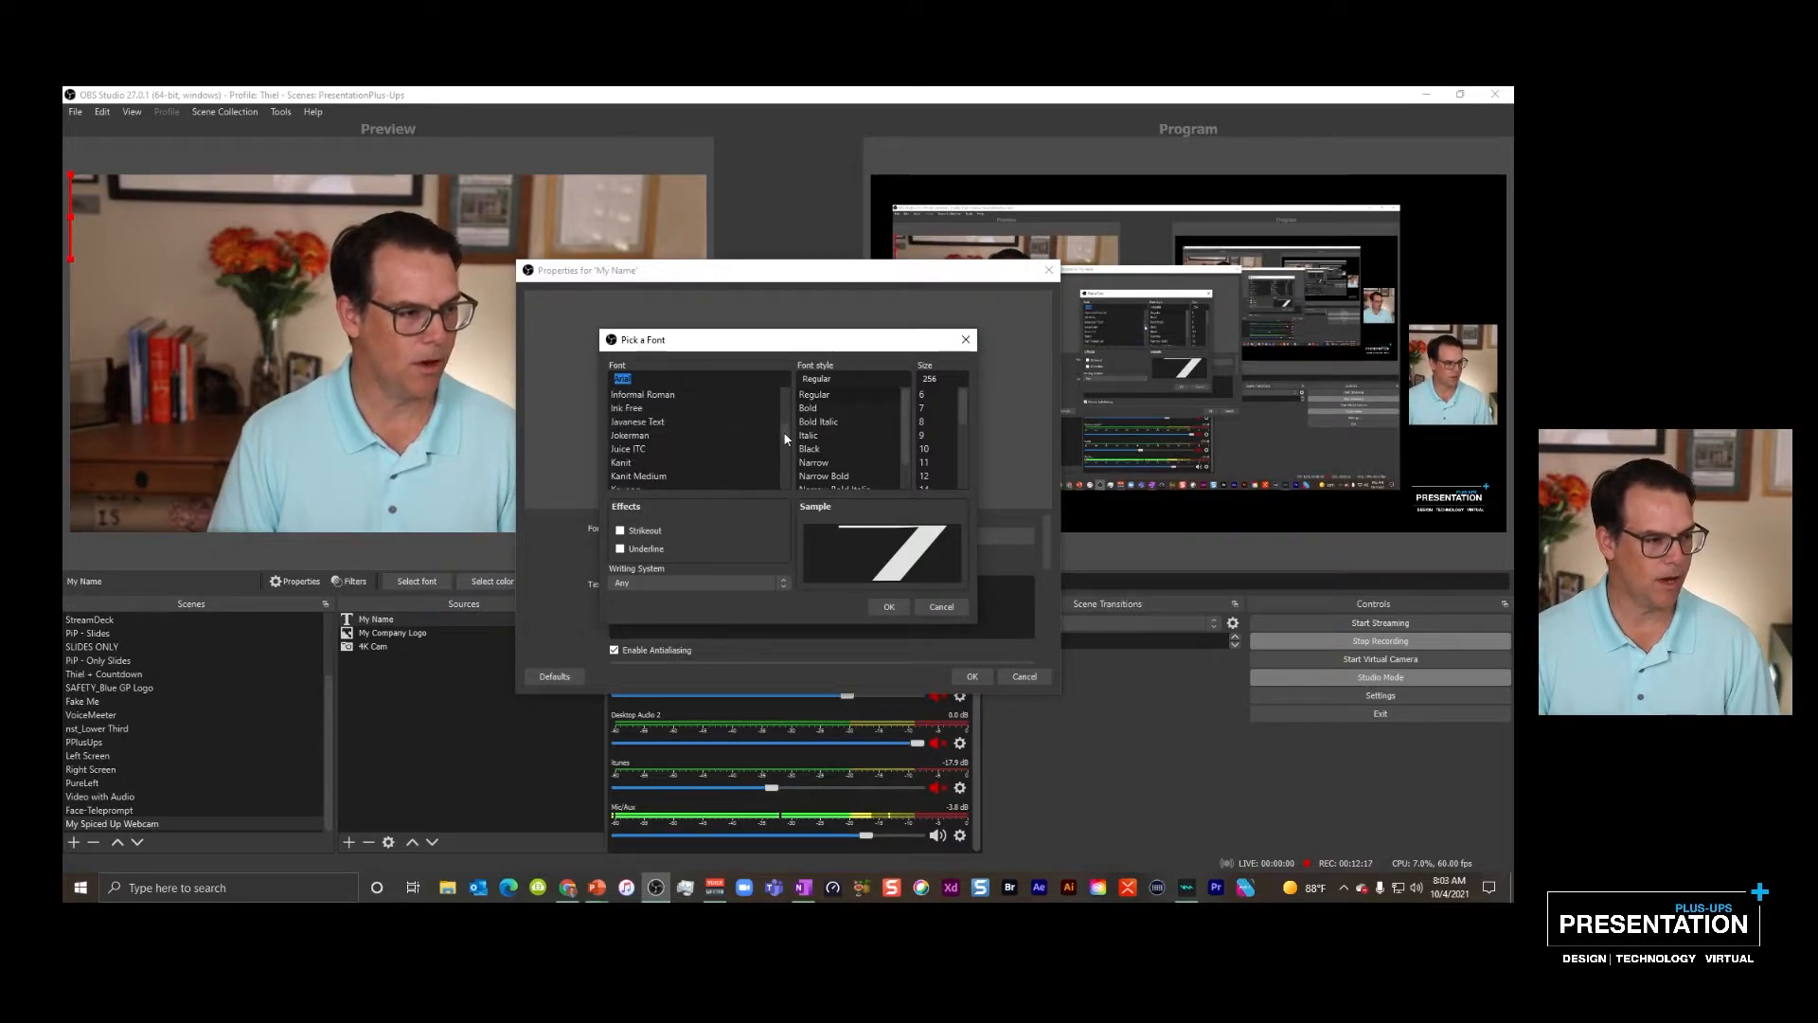
pyautogui.press('s')
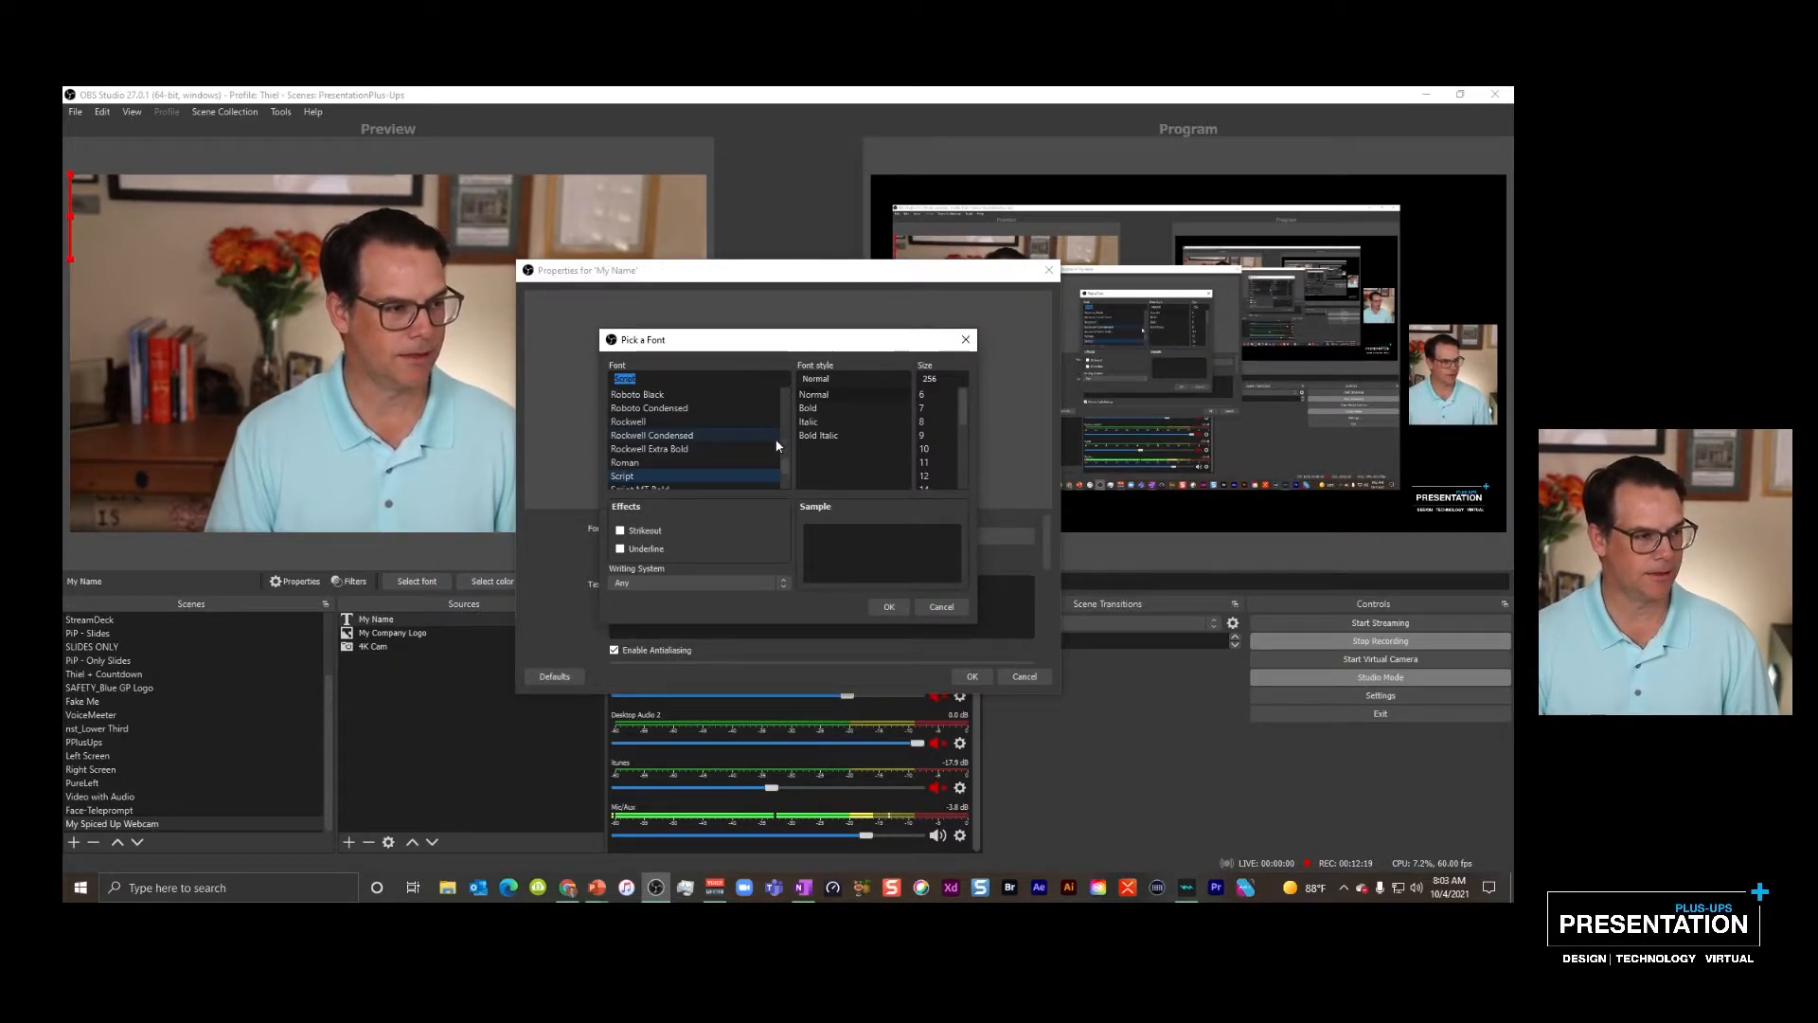
pyautogui.scroll(-2, 718, 441)
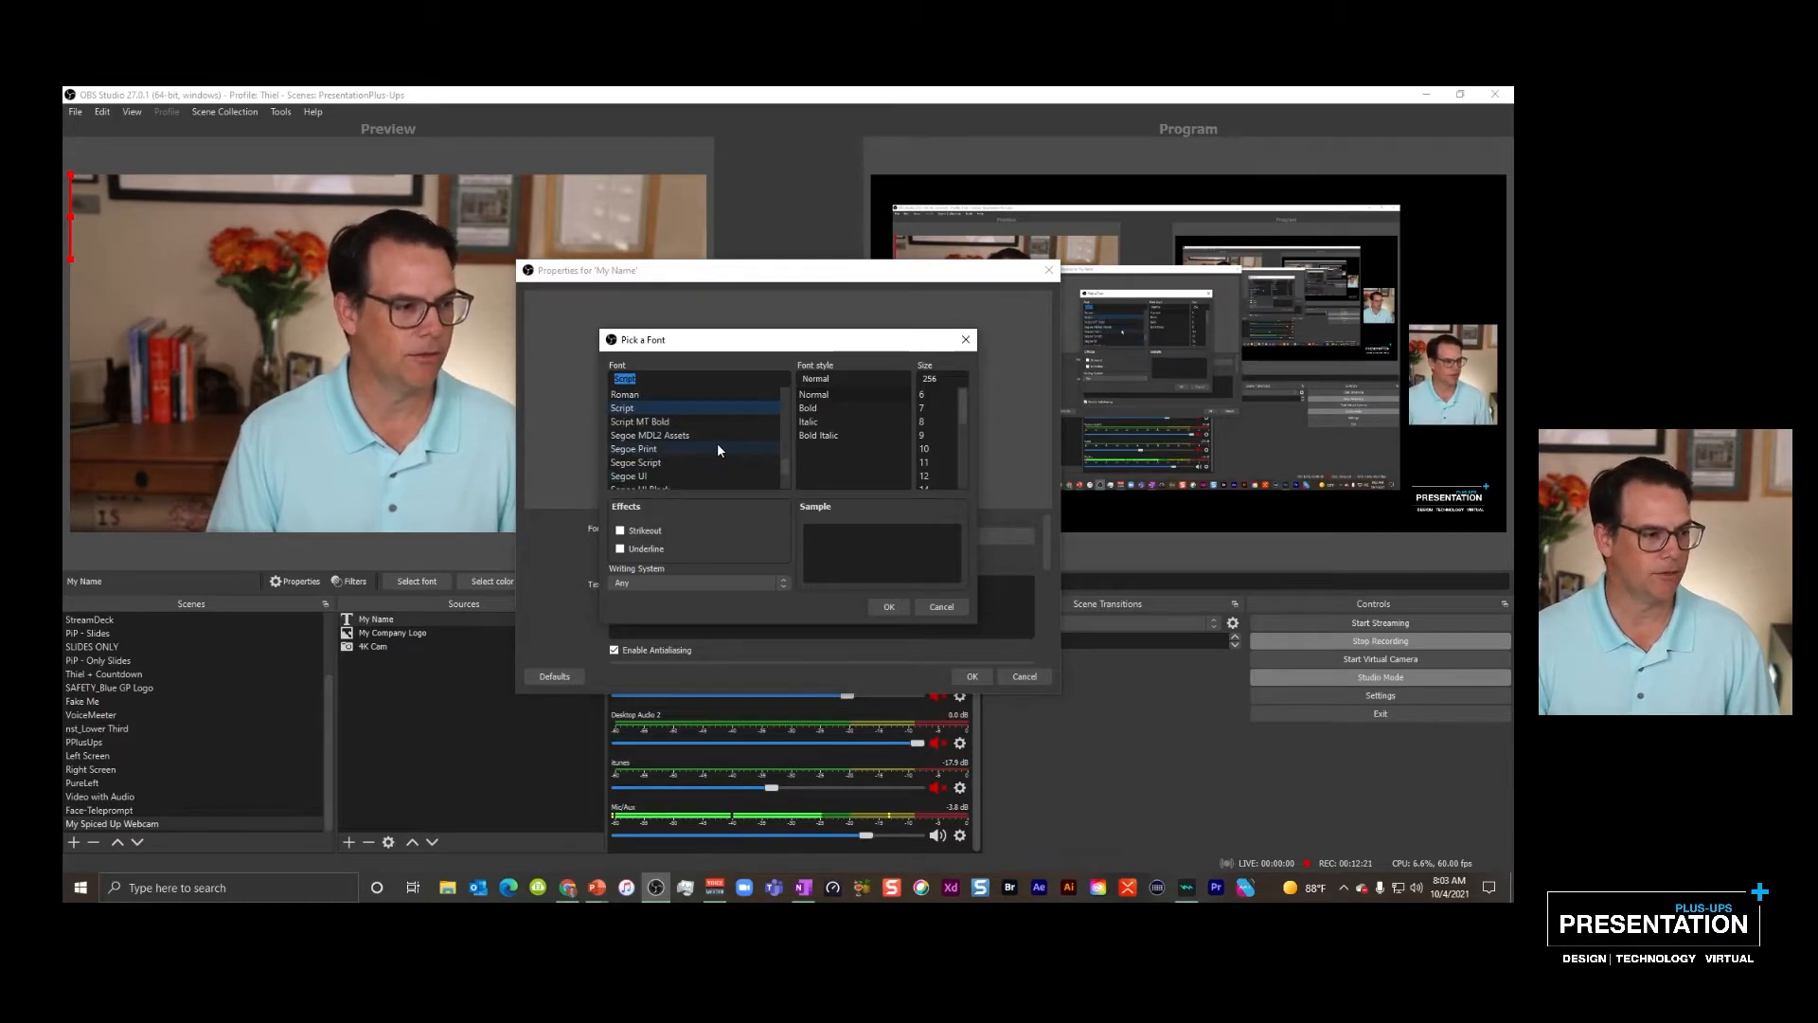
pyautogui.scroll(-1, 720, 446)
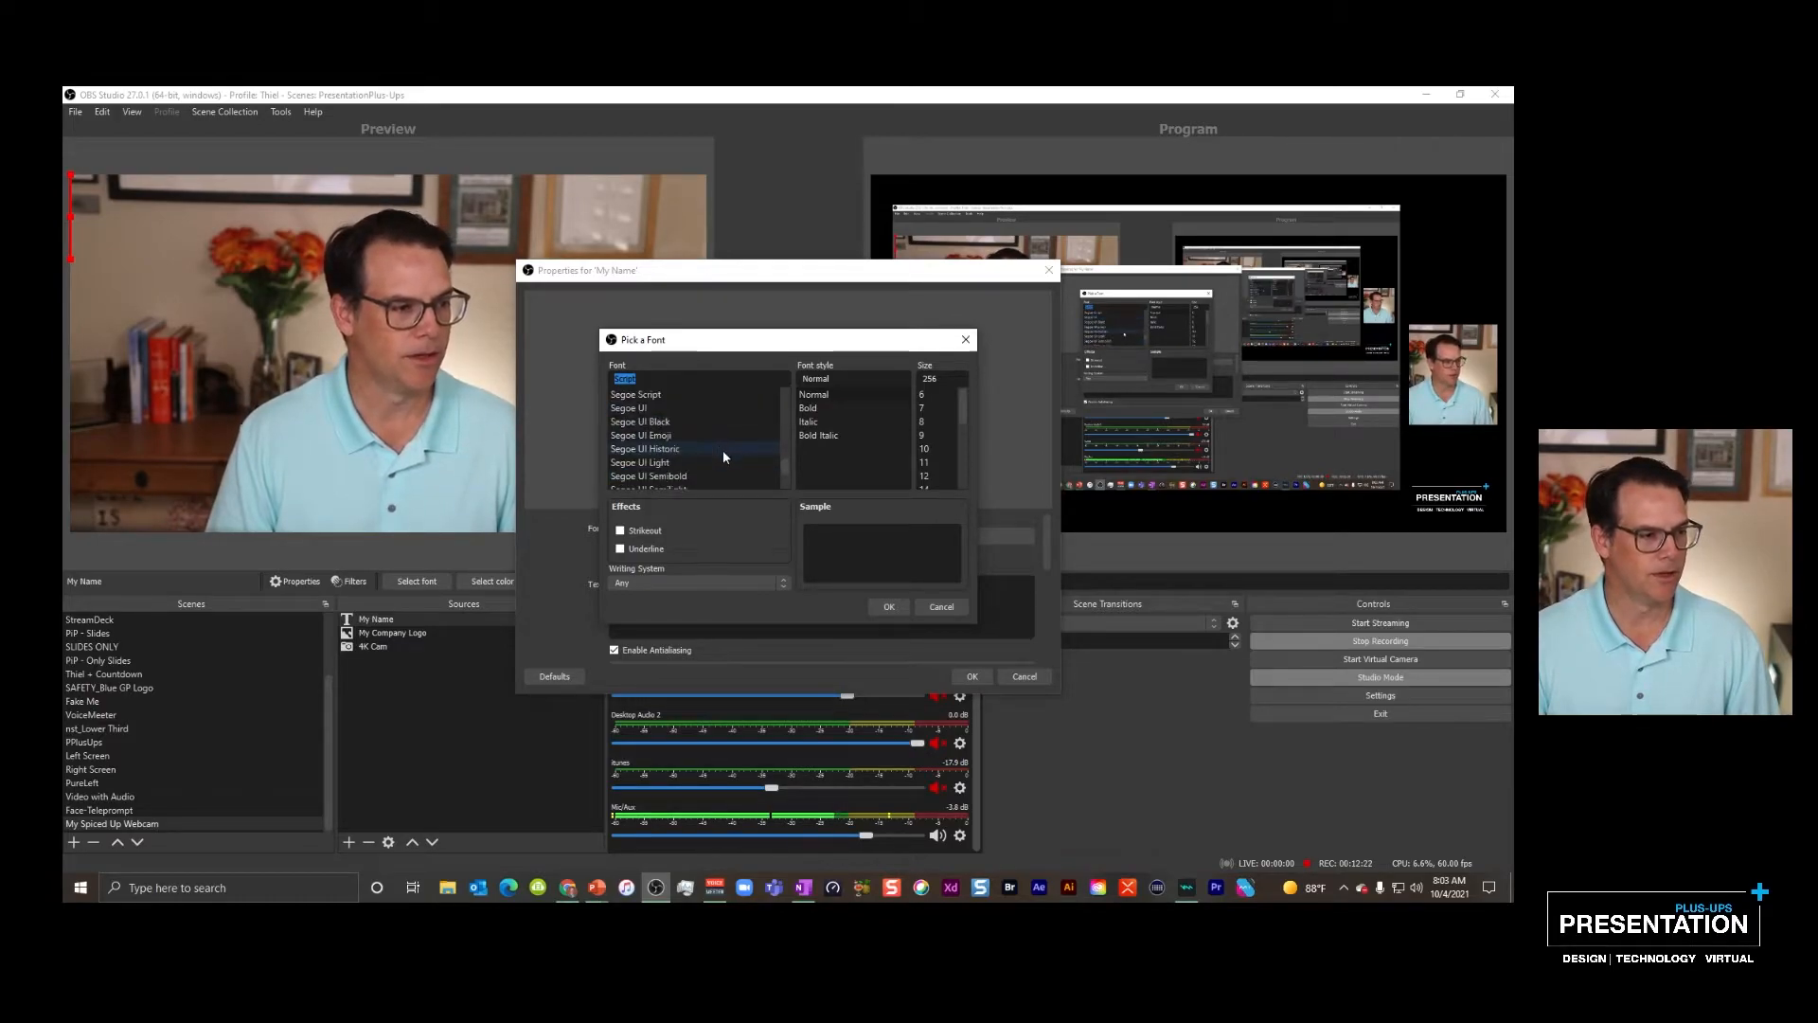
pyautogui.click(661, 475)
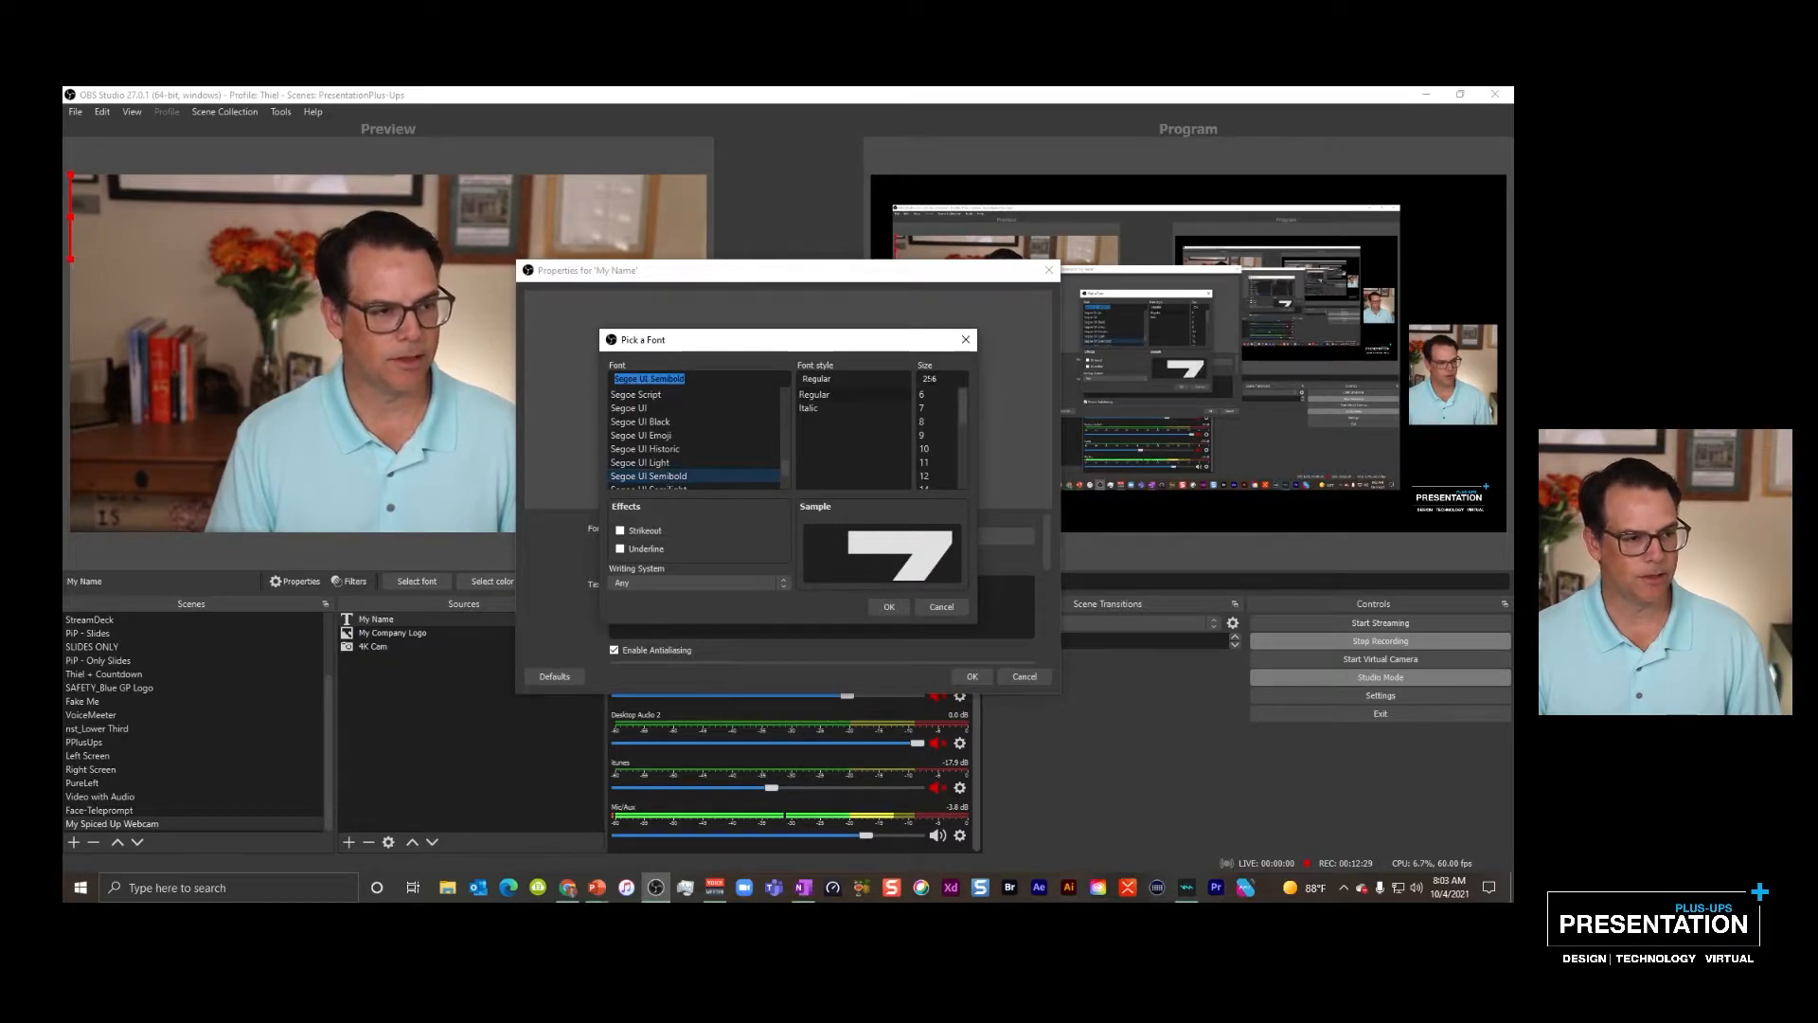
pyautogui.scroll(-3, 952, 445)
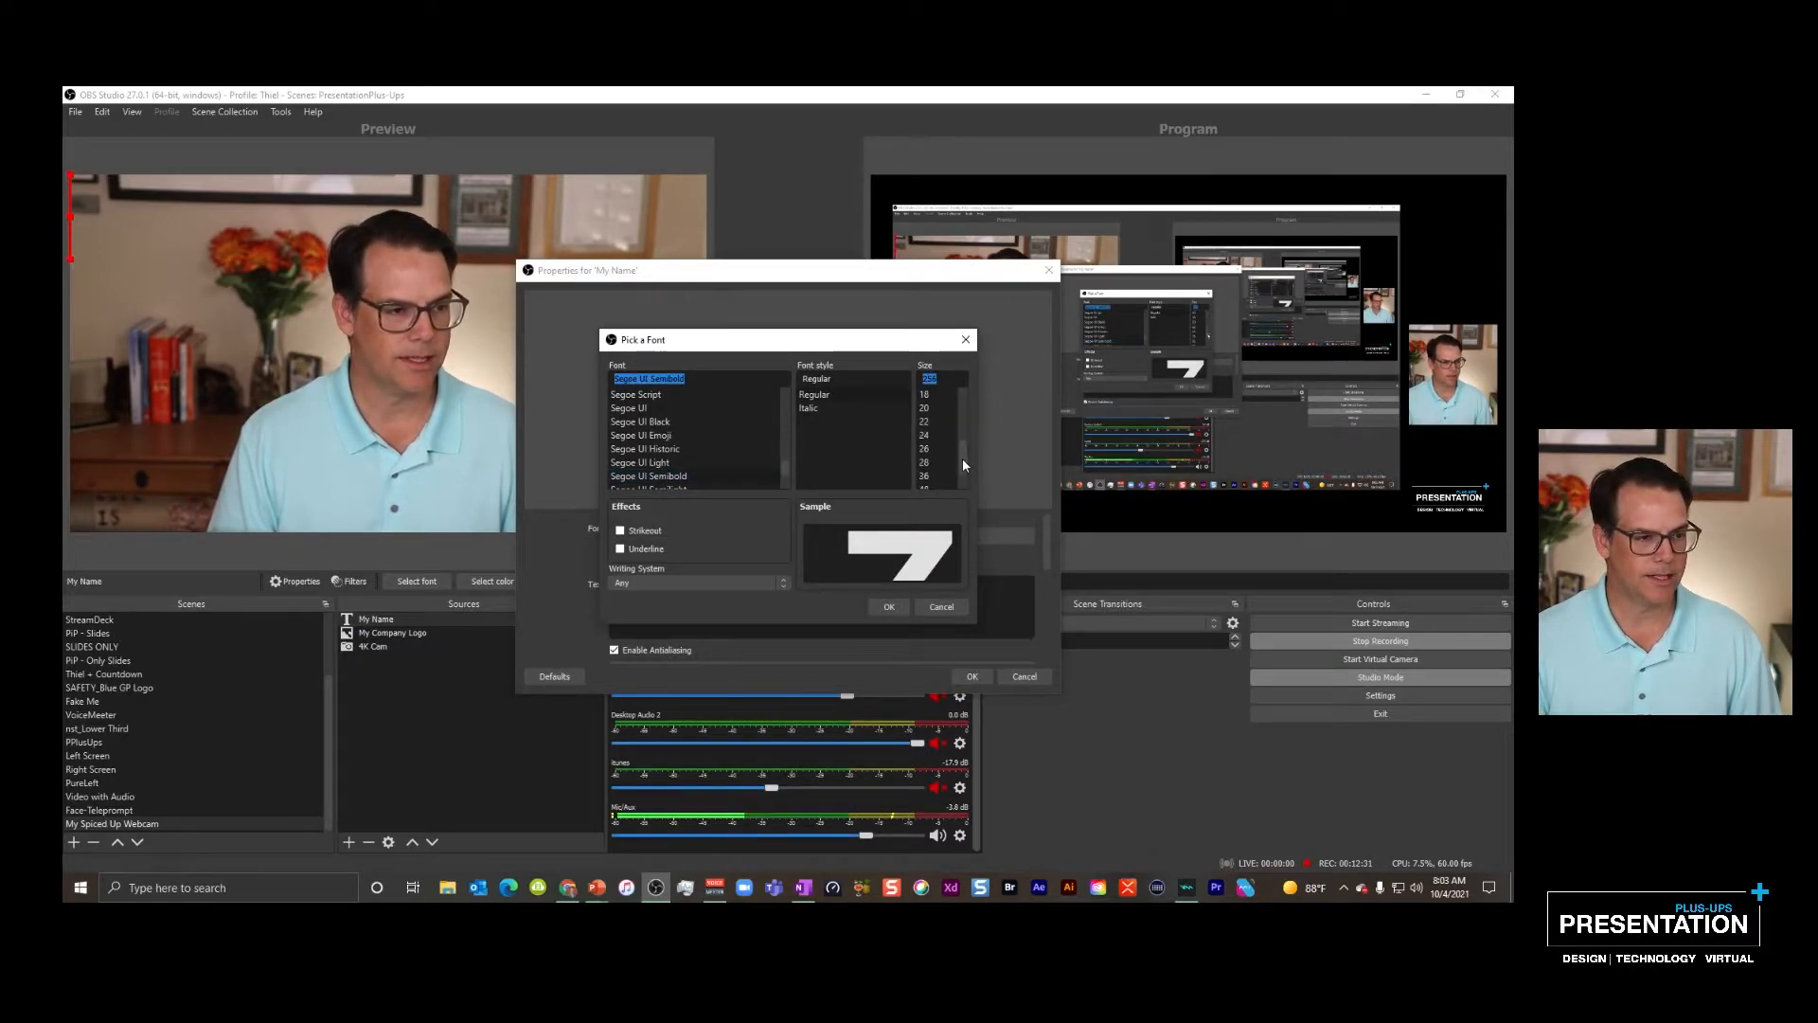
pyautogui.click(932, 475)
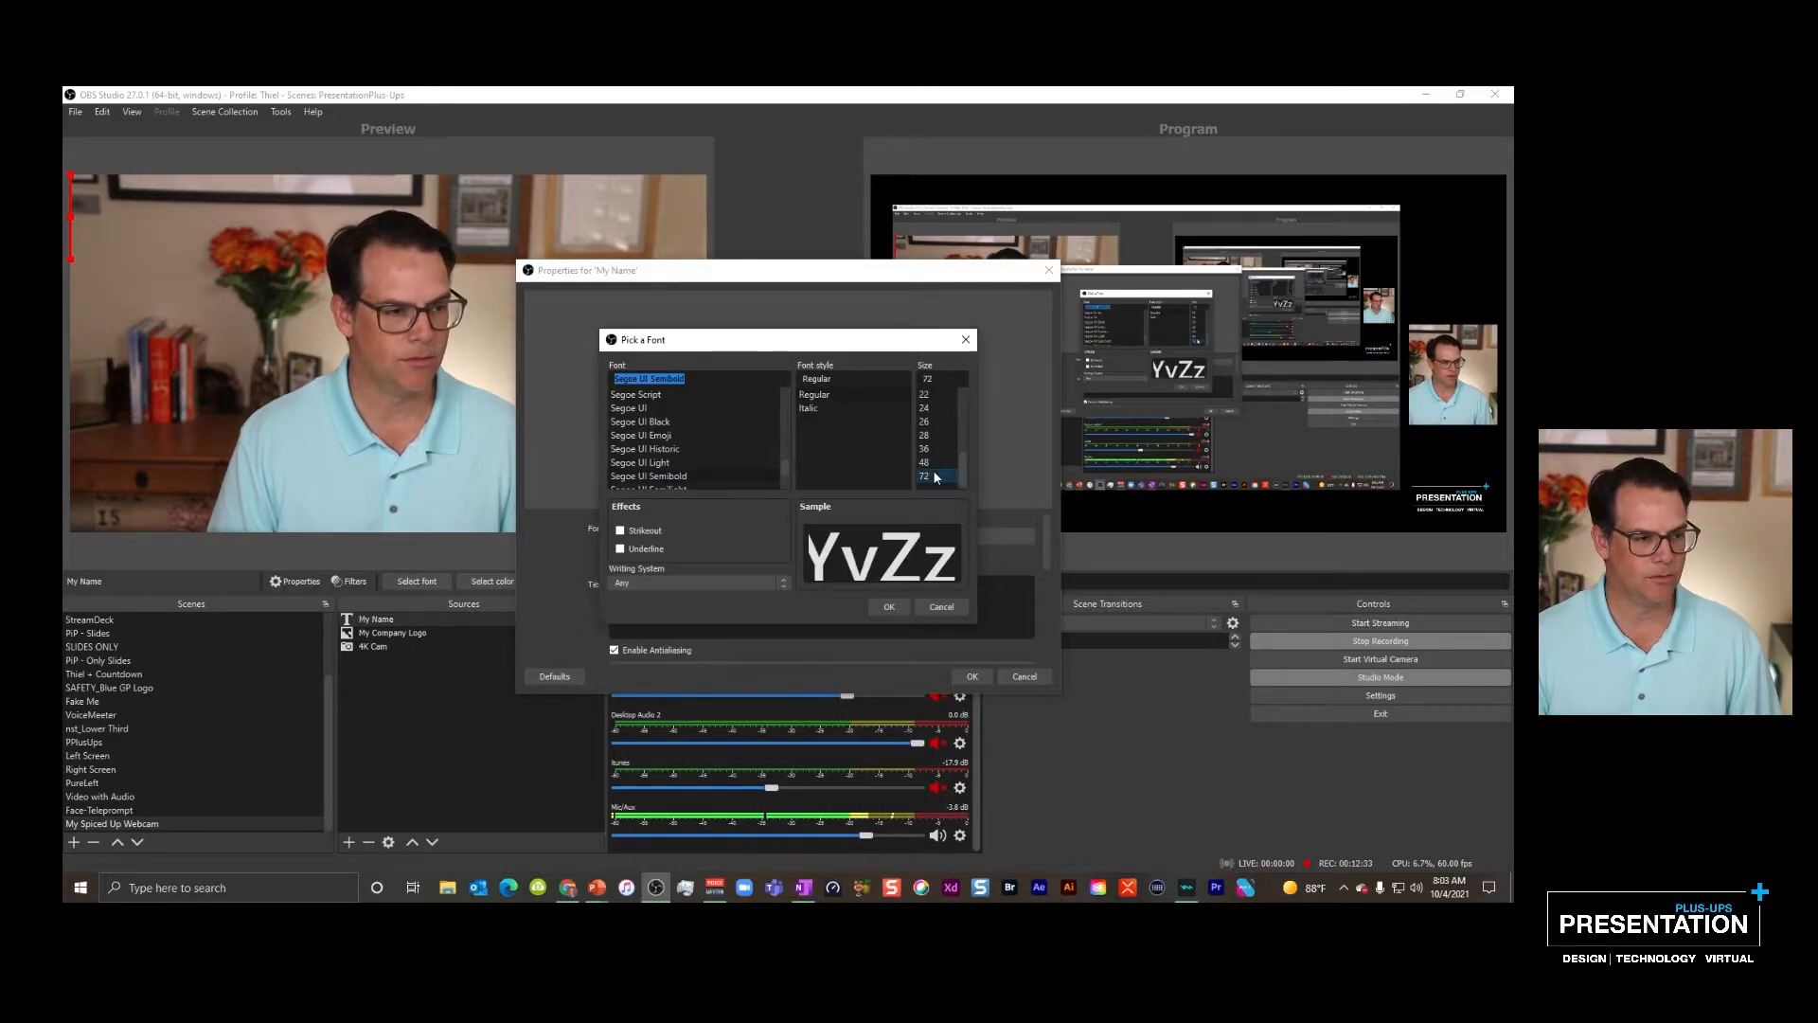
pyautogui.click(890, 610)
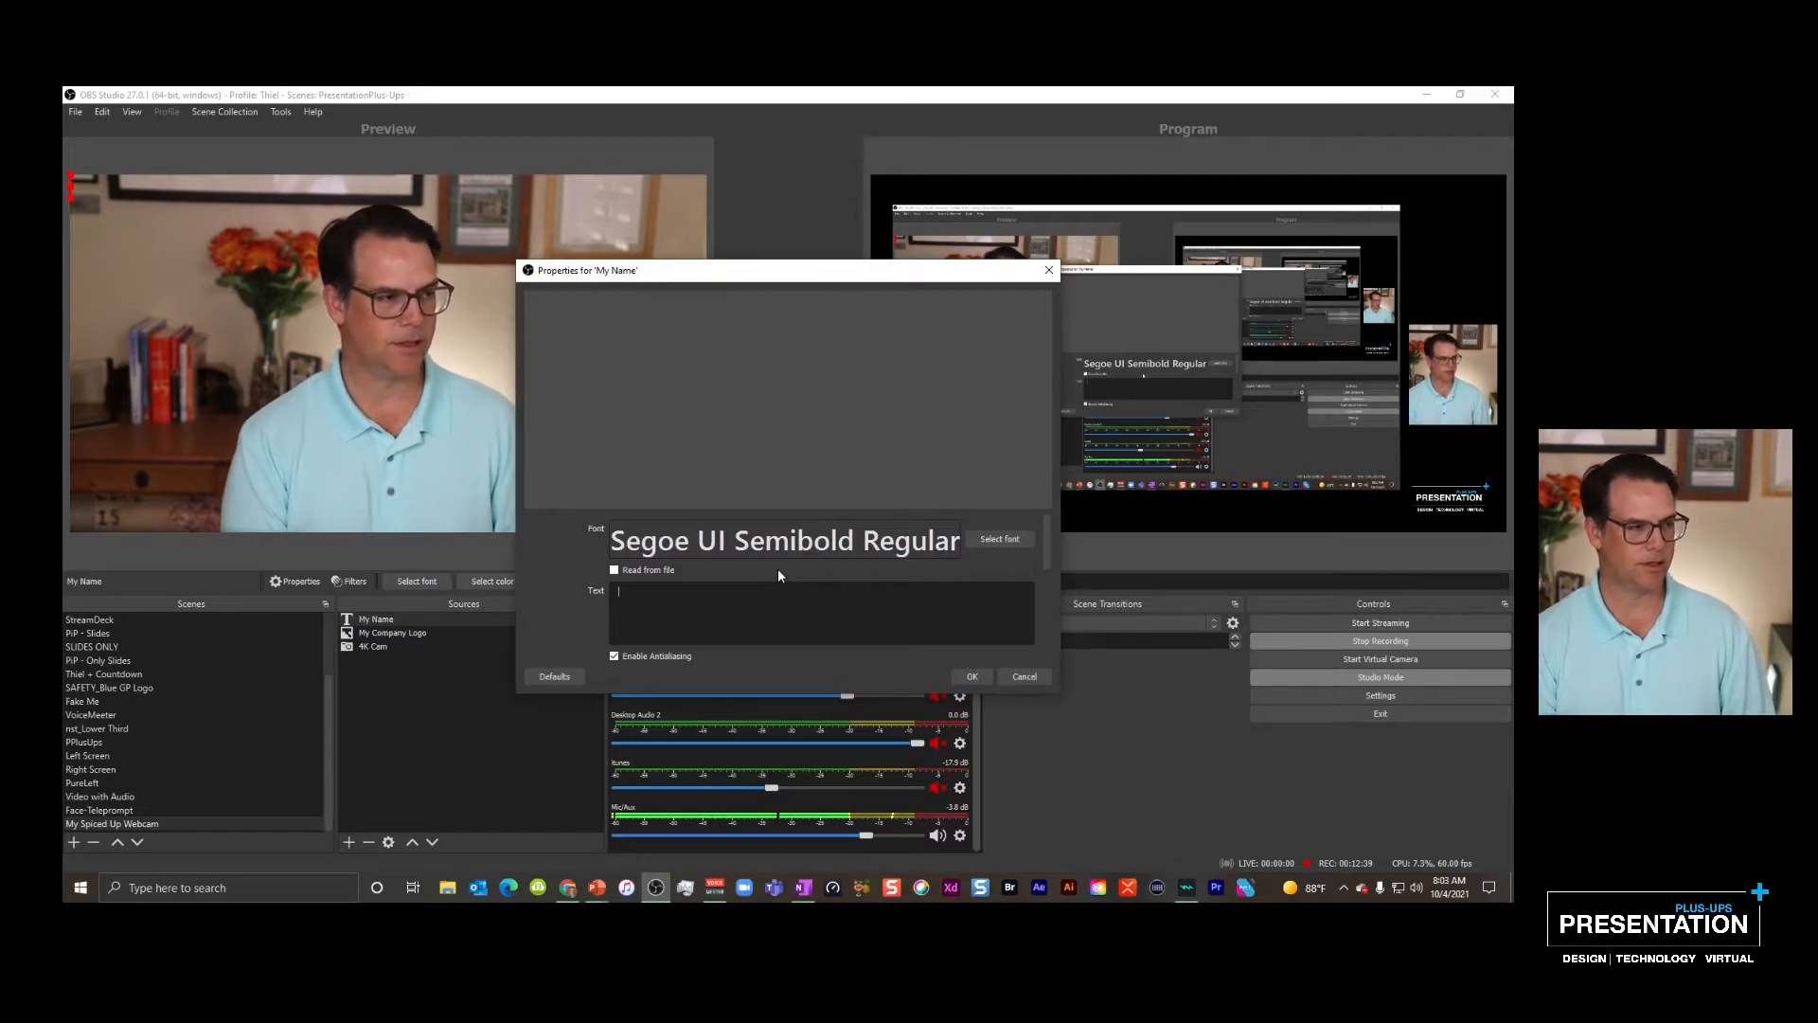
# Step: Enter the person's full name and, on a second line, the title Creative Director as the label text
pyautogui.write('Michael Thiel')
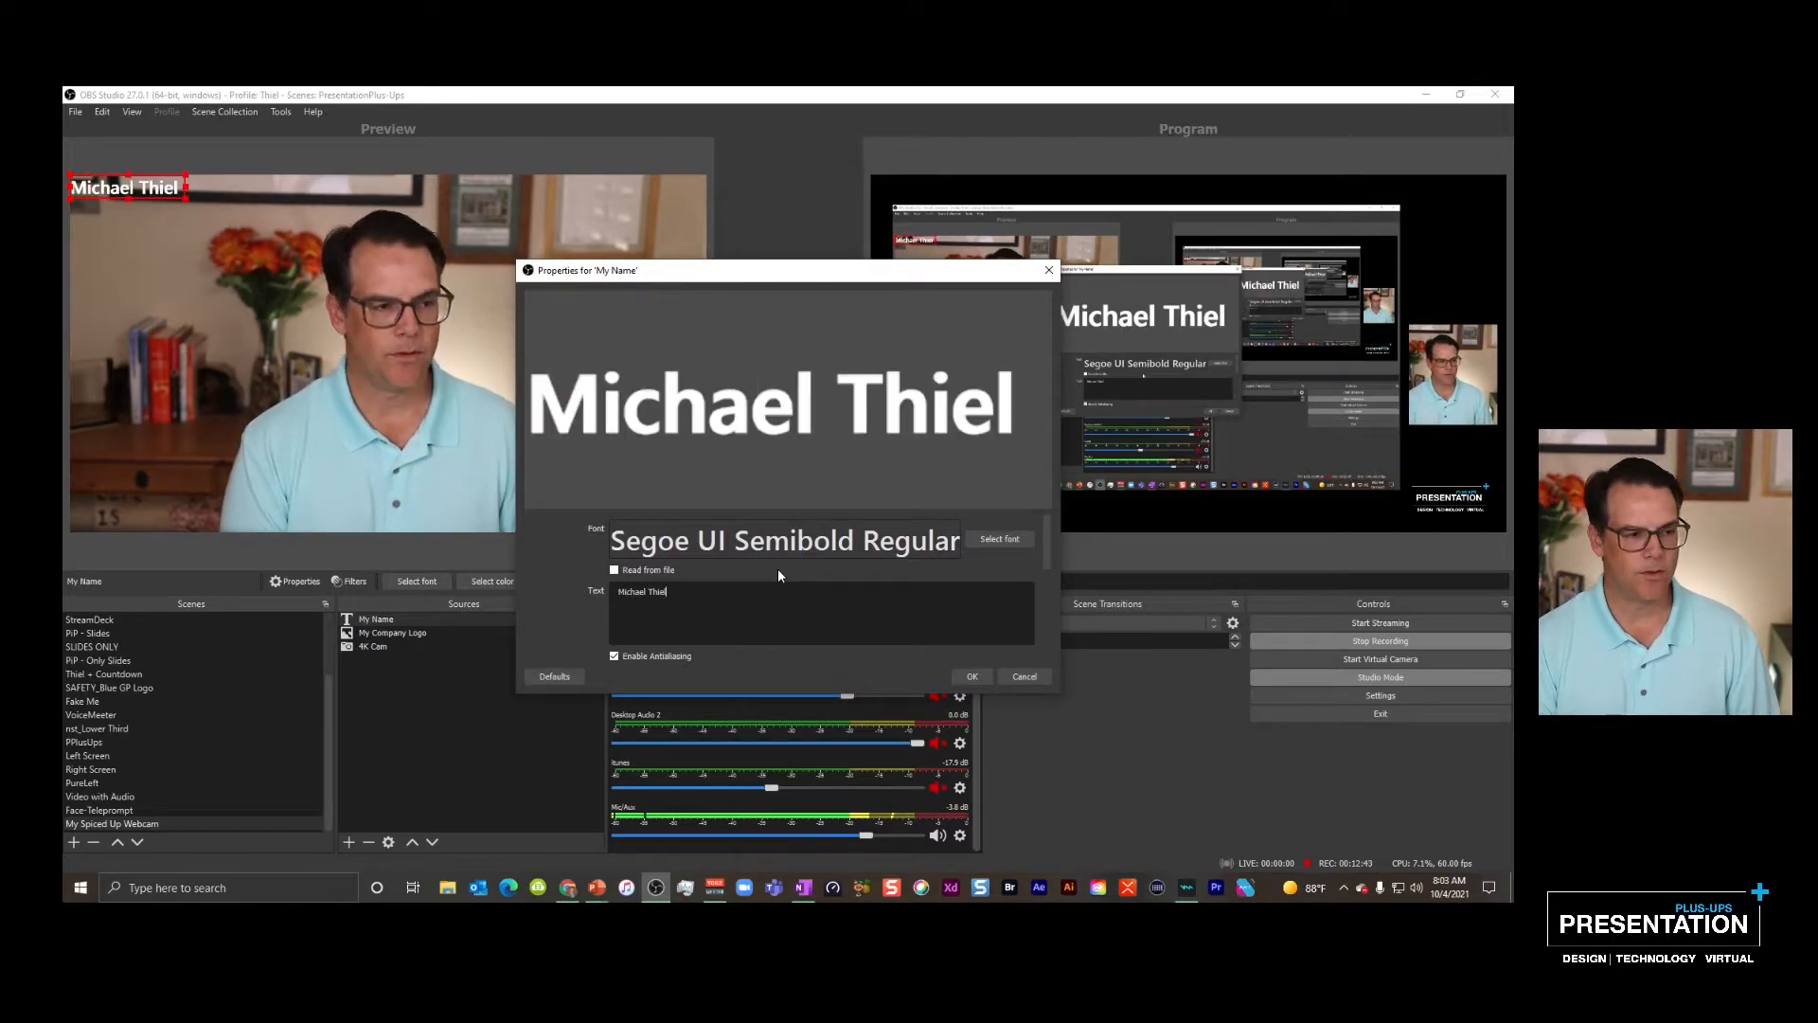
pyautogui.press('Return')
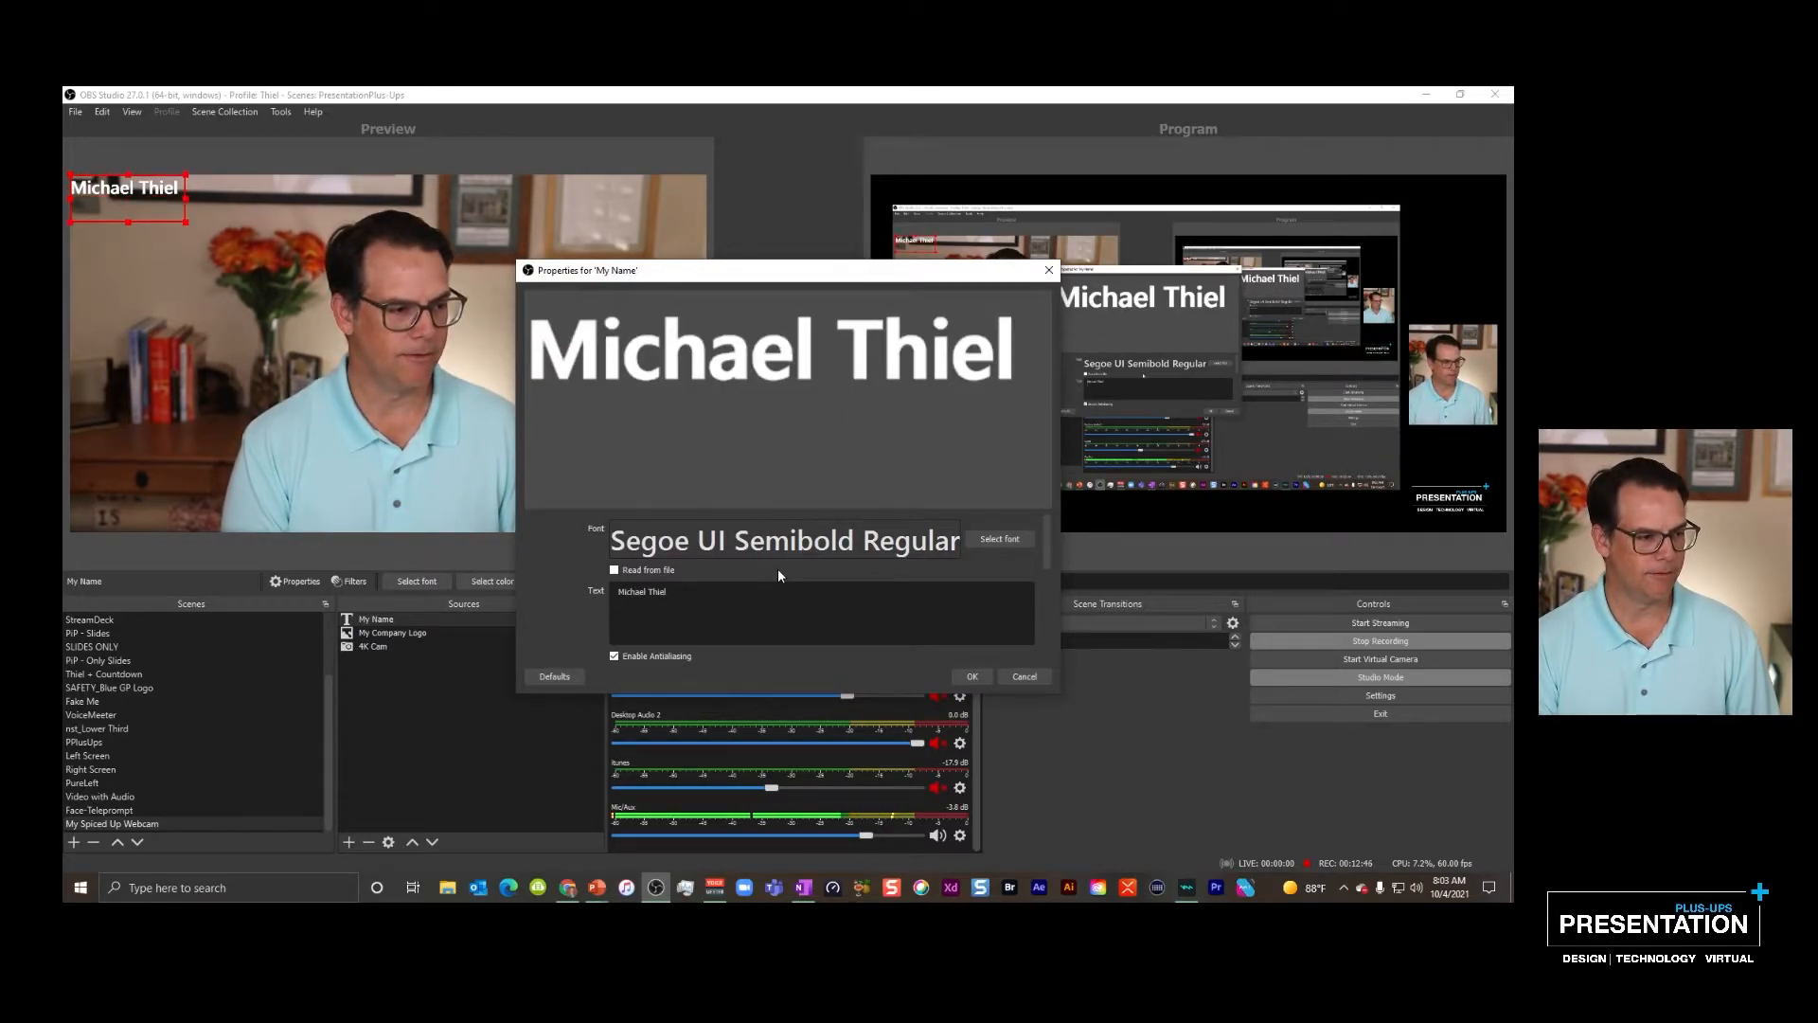
pyautogui.write('Creative D')
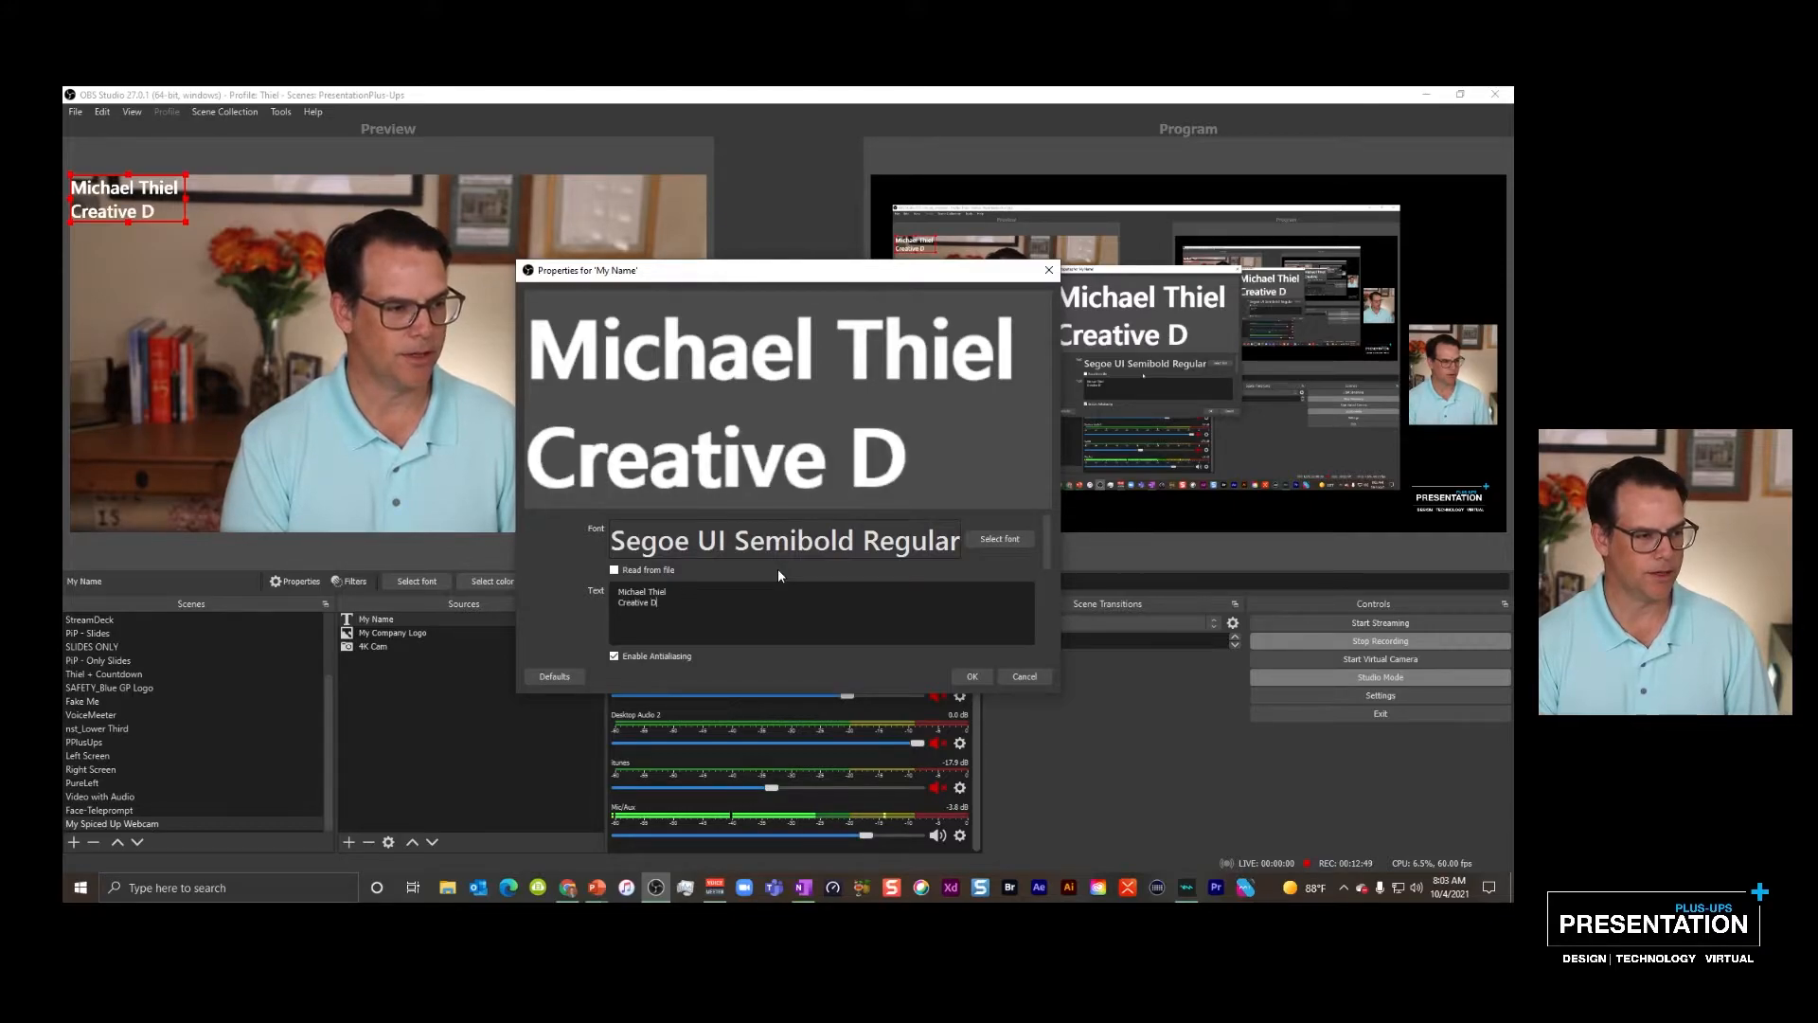
pyautogui.write('irector')
# Step: Set the text opacity to 79% and the background opacity to 59%, then confirm the text properties
pyautogui.moveTo(1048, 532); pyautogui.dragTo(1046, 592)
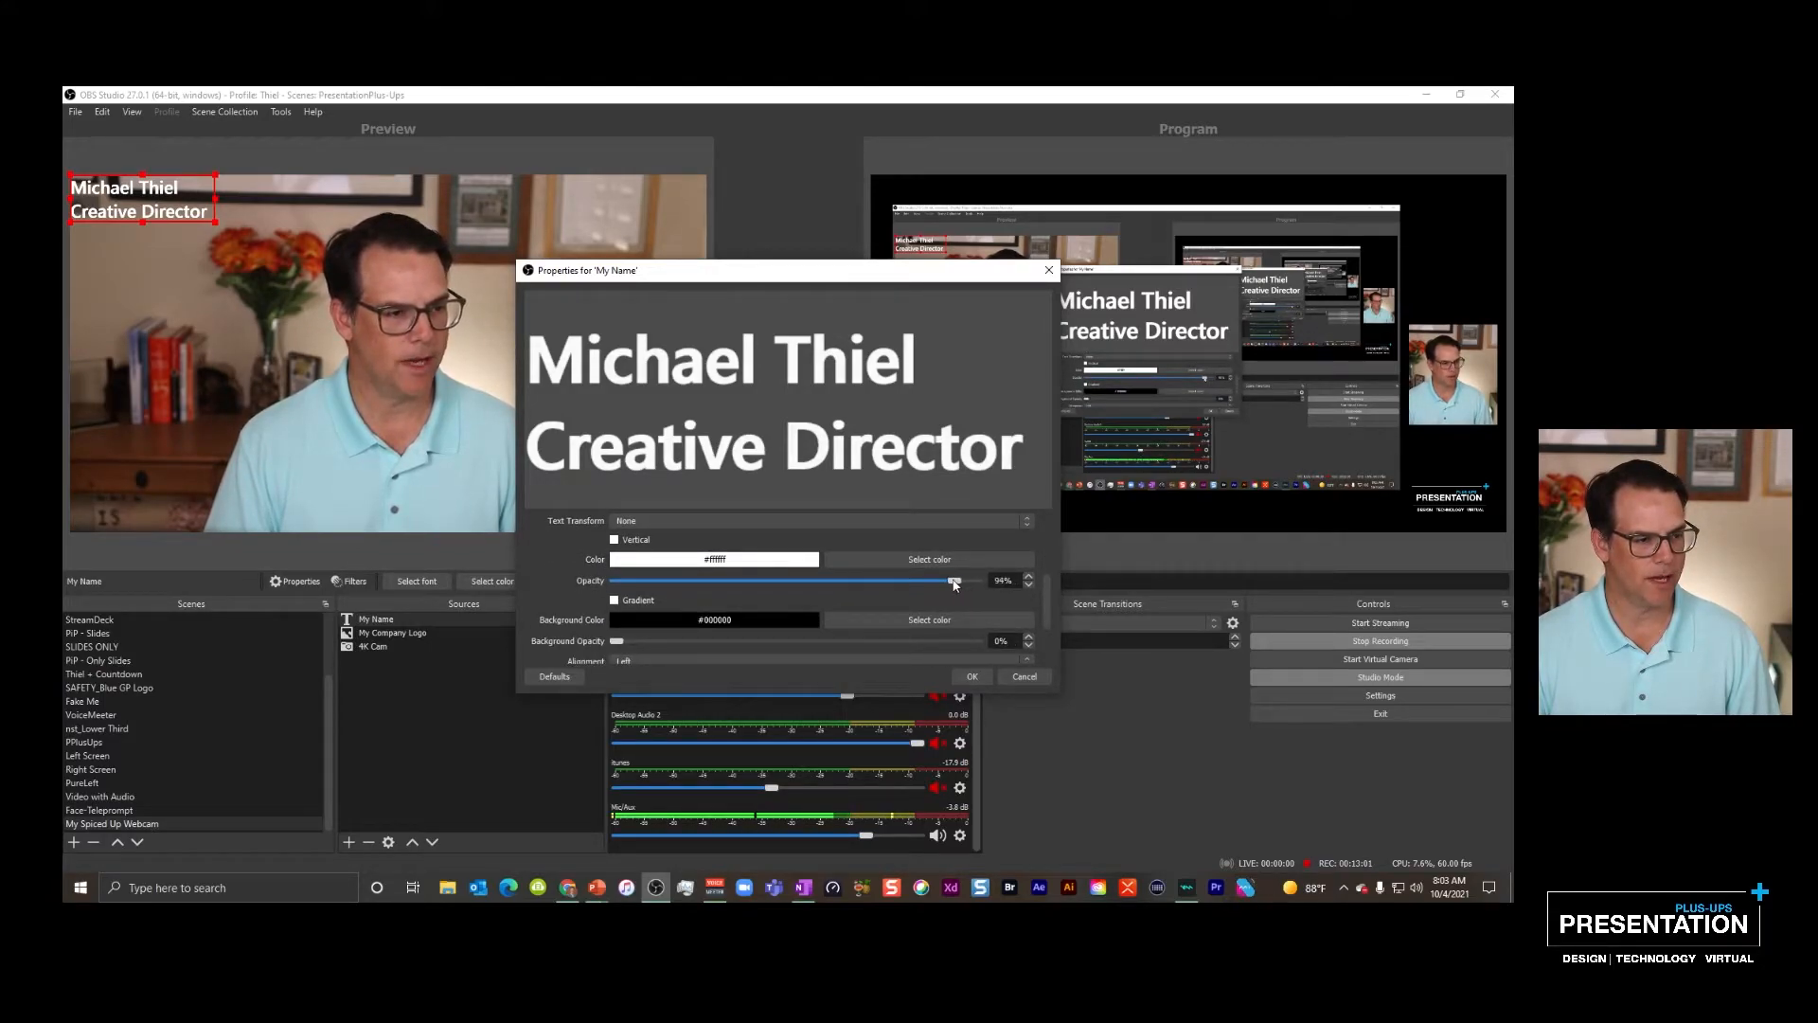
pyautogui.moveTo(934, 583); pyautogui.dragTo(920, 583)
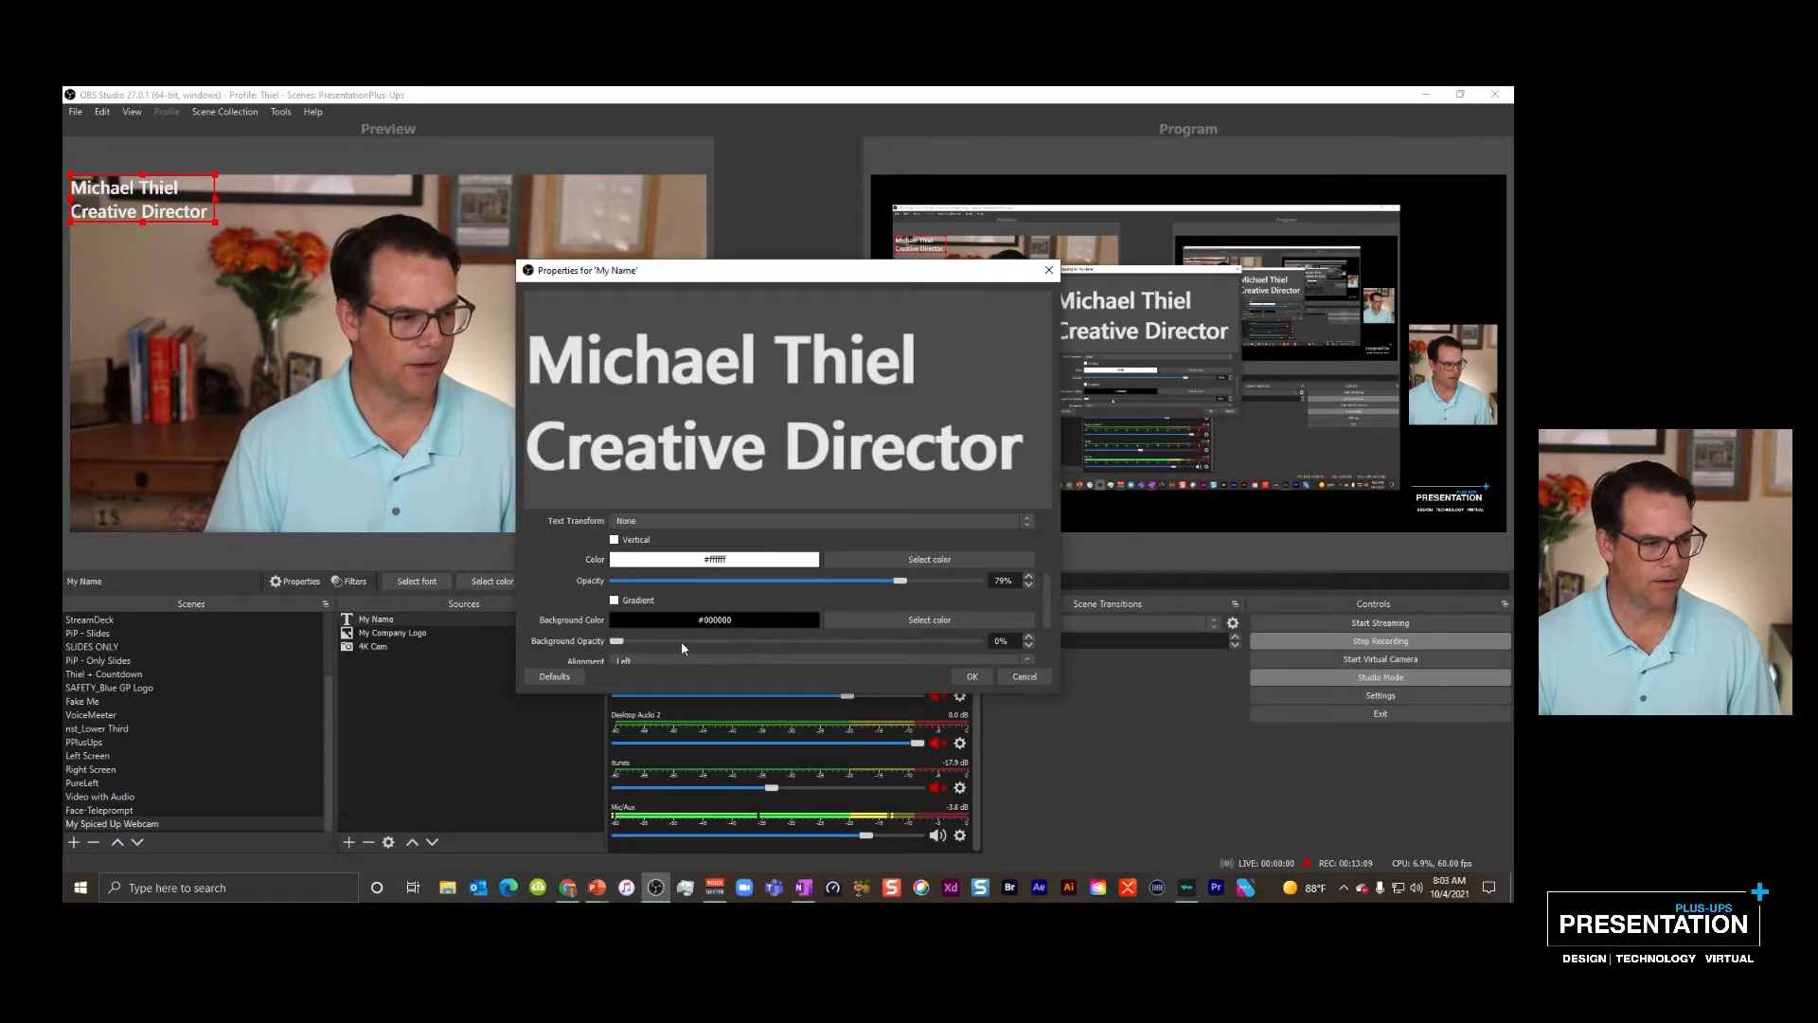
pyautogui.moveTo(717, 647); pyautogui.dragTo(839, 654)
pyautogui.moveTo(1048, 608); pyautogui.dragTo(1049, 641)
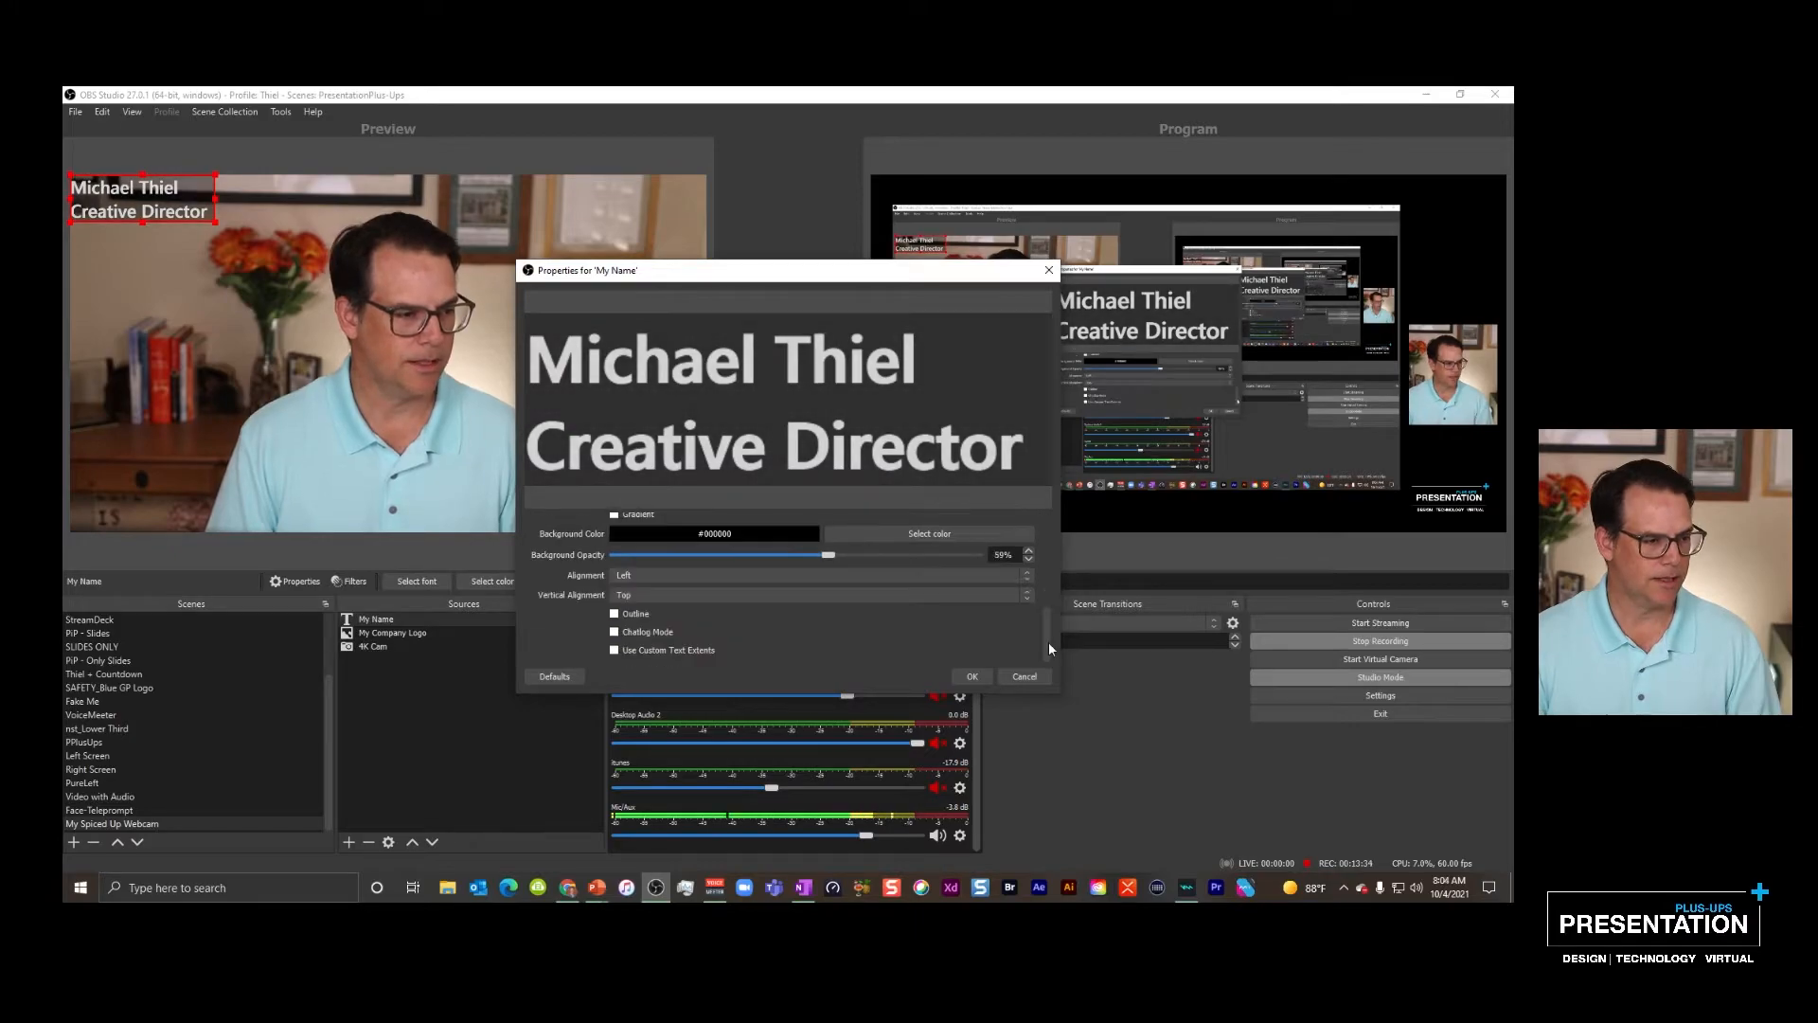
pyautogui.click(982, 674)
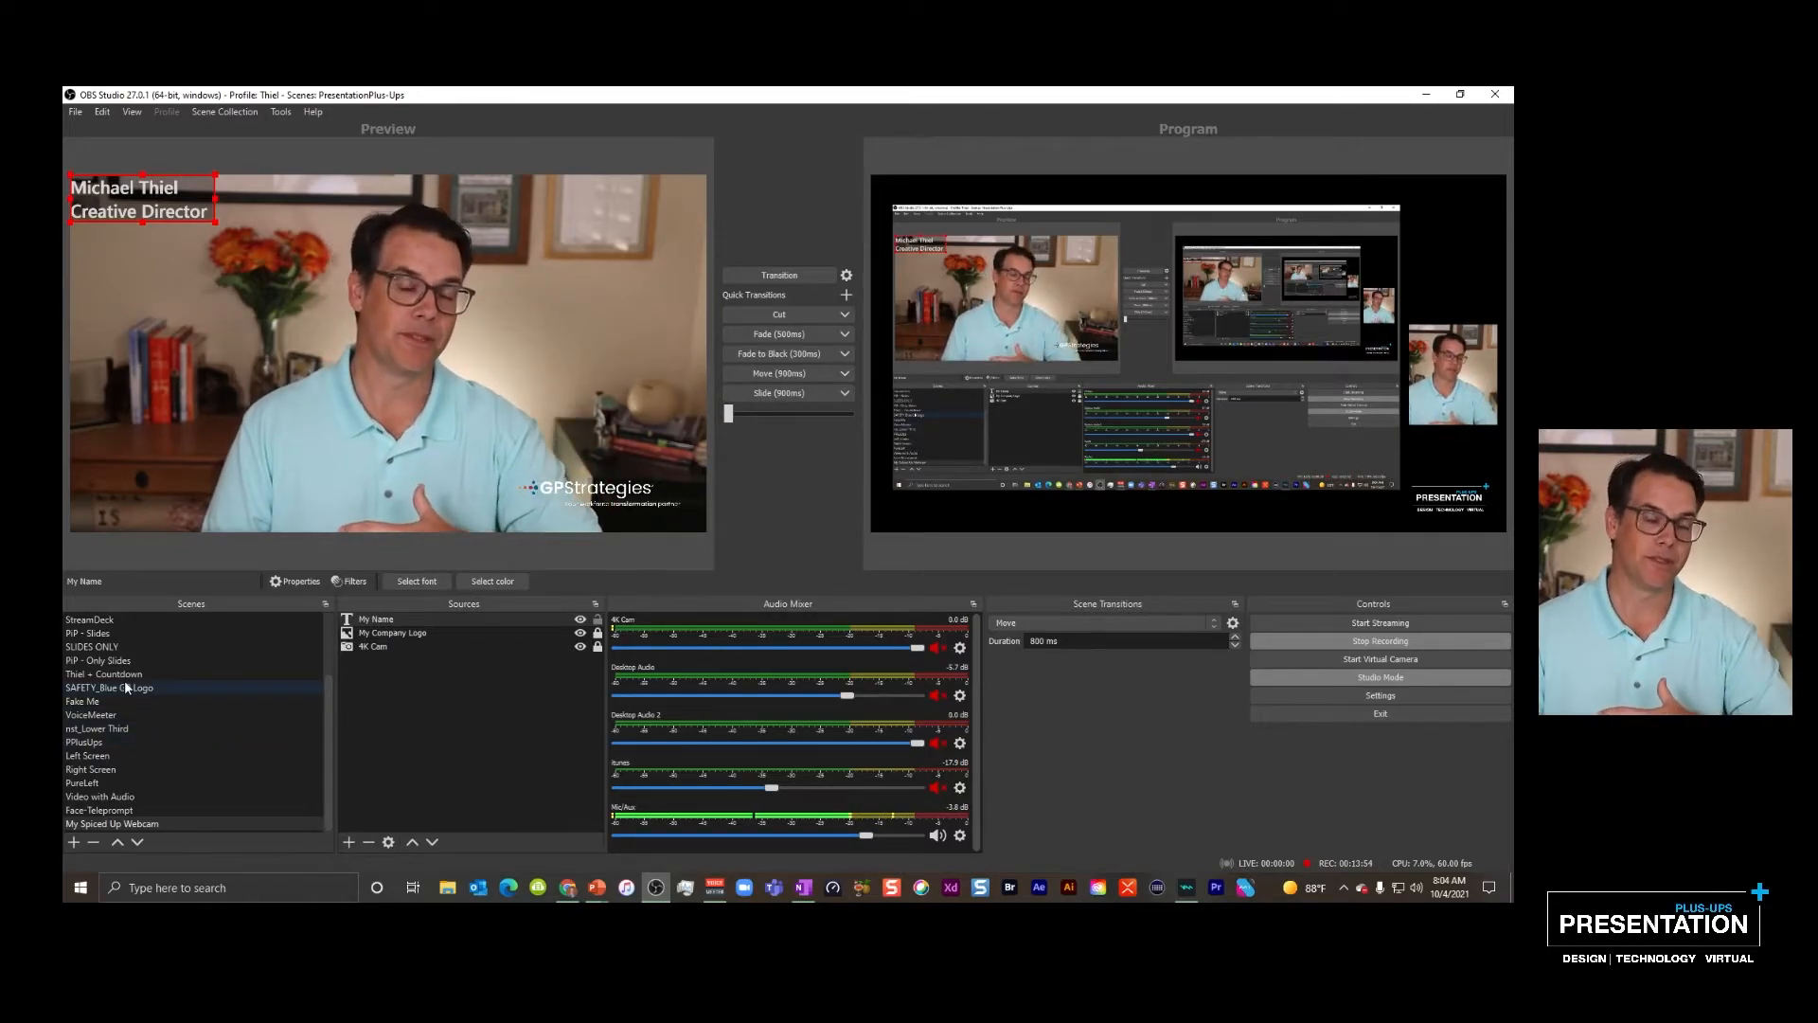
# Step: Move the name label to the lower-left of the preview and widen its box slightly
pyautogui.moveTo(153, 210); pyautogui.dragTo(180, 492)
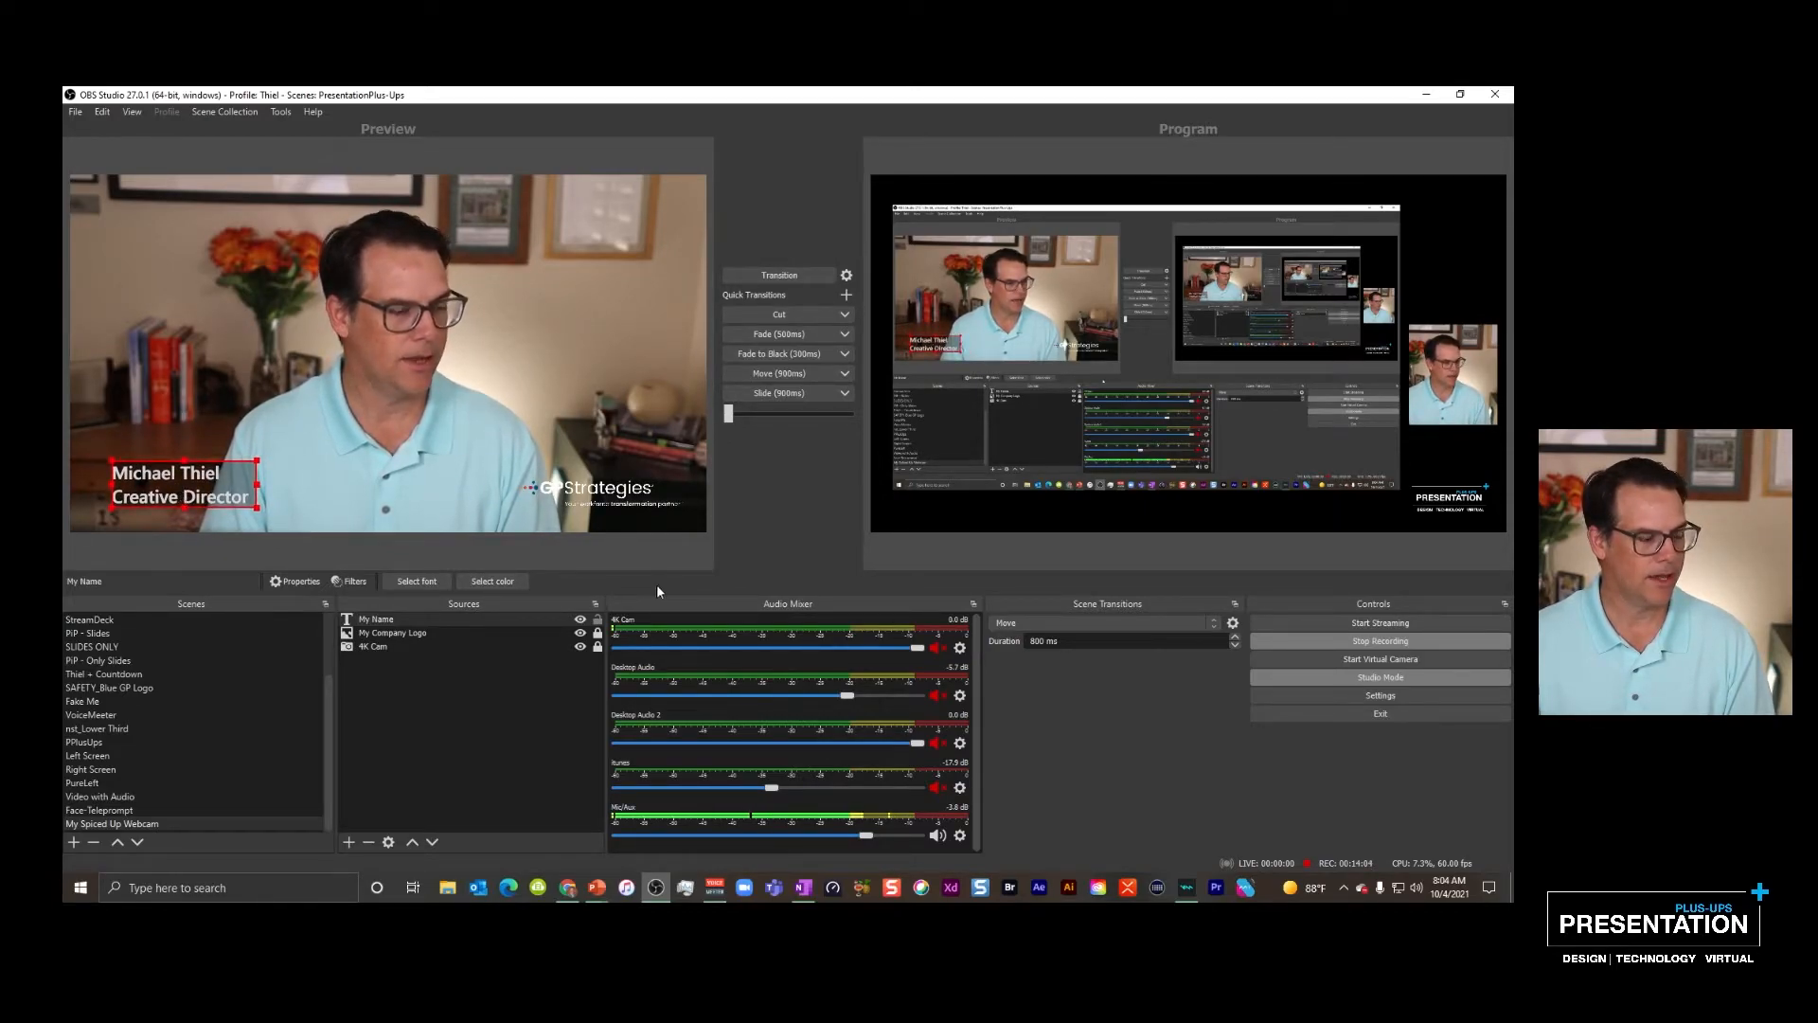
pyautogui.moveTo(258, 484)
pyautogui.mouseDown()
pyautogui.moveTo(511, 491)
pyautogui.moveTo(284, 480)
pyautogui.mouseUp()
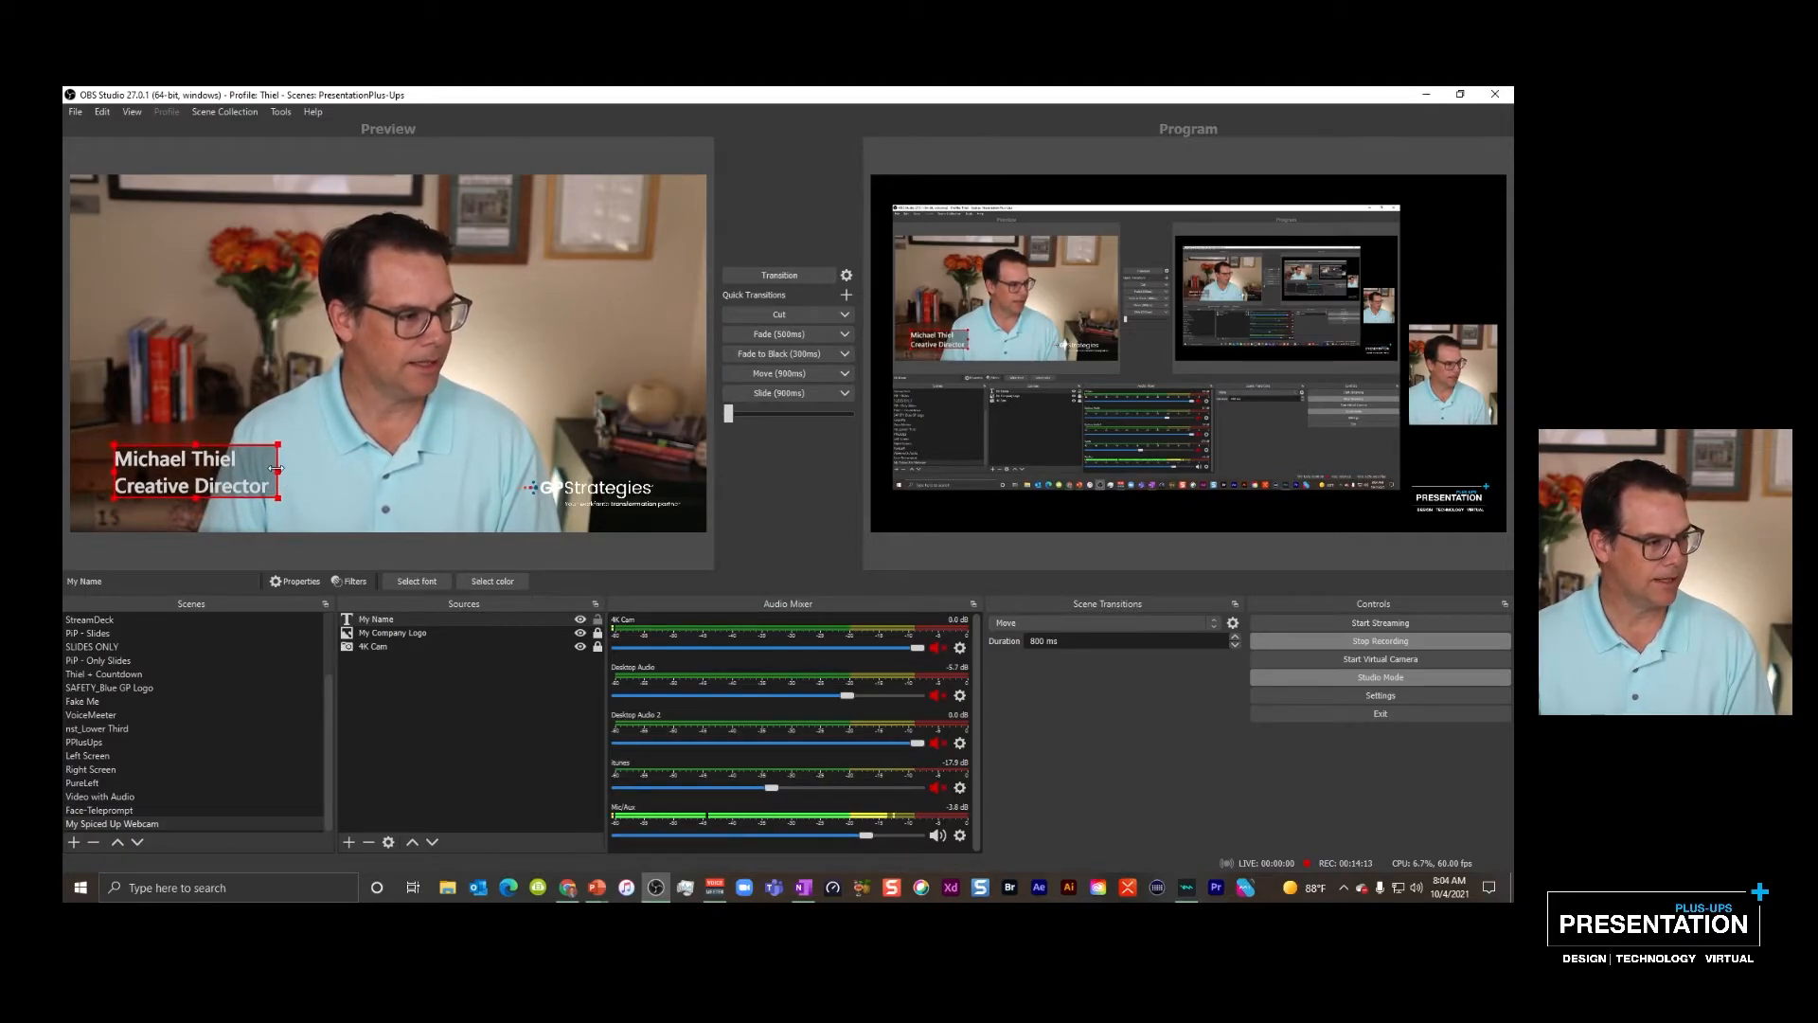
pyautogui.moveTo(277, 471); pyautogui.dragTo(326, 480)
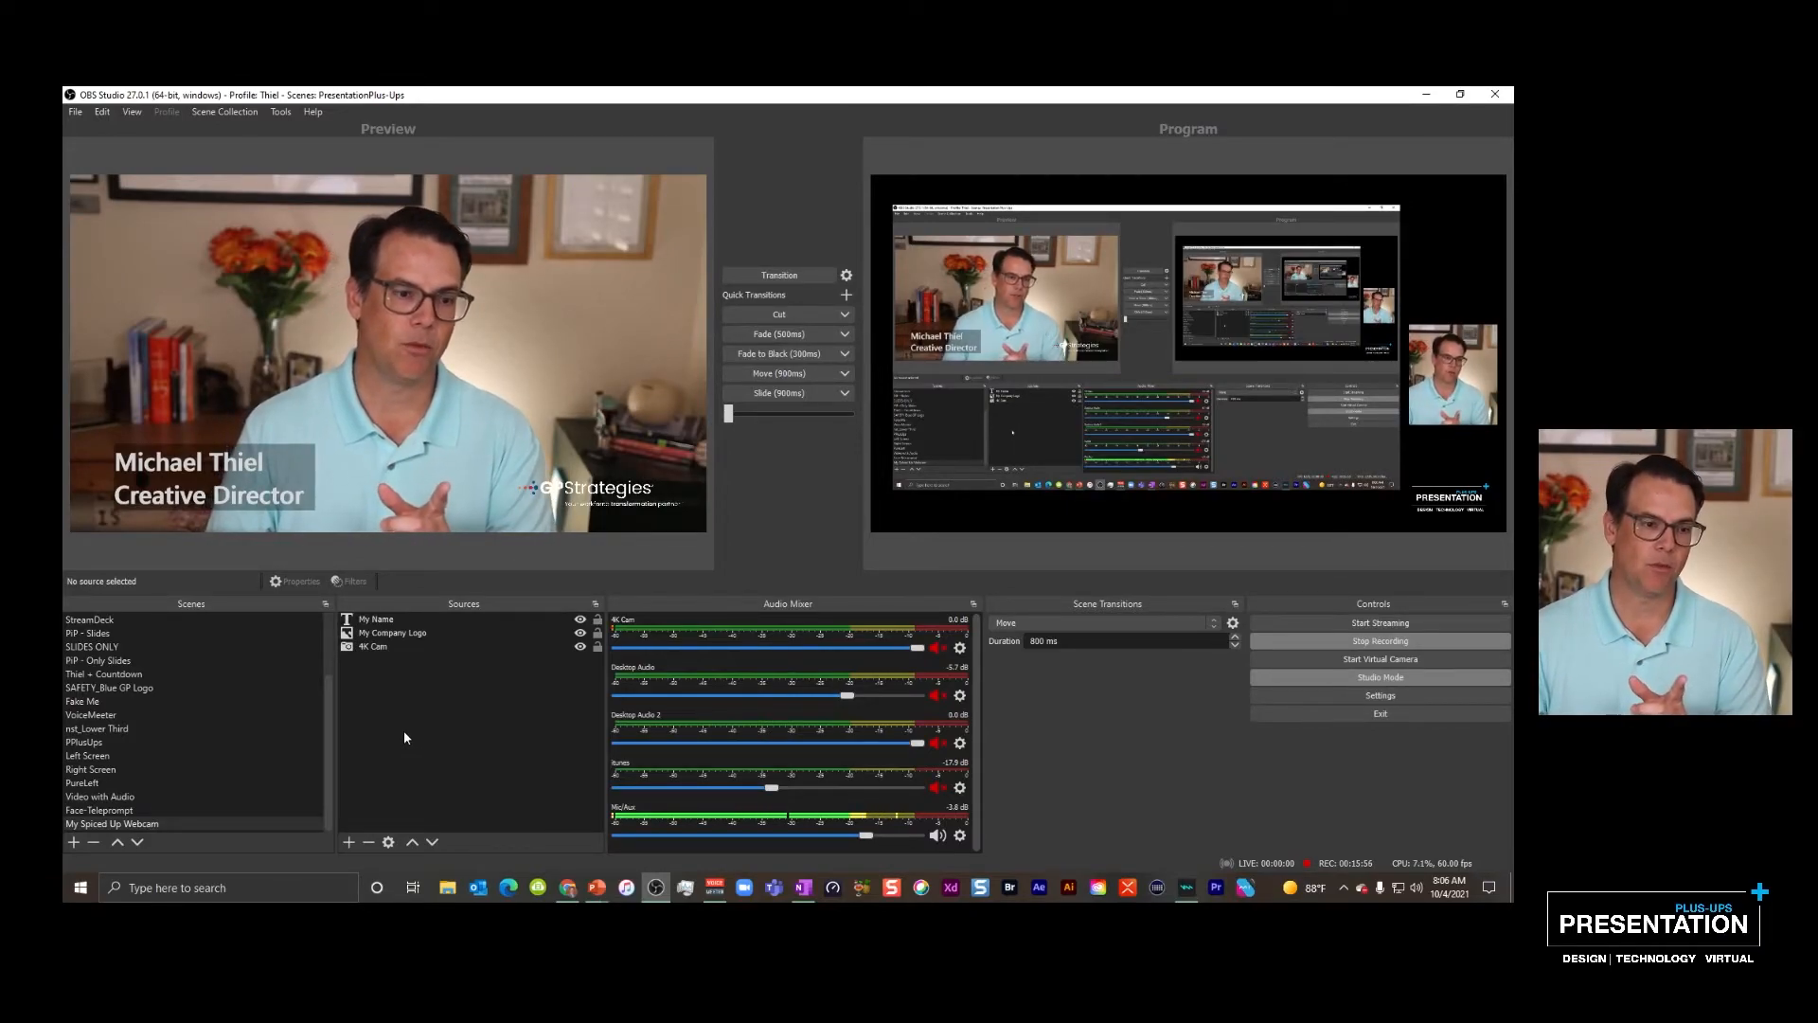
# Step: Start the virtual camera, then select OBS Virtual Camera as the camera in Zoom's video settings
pyautogui.click(1394, 661)
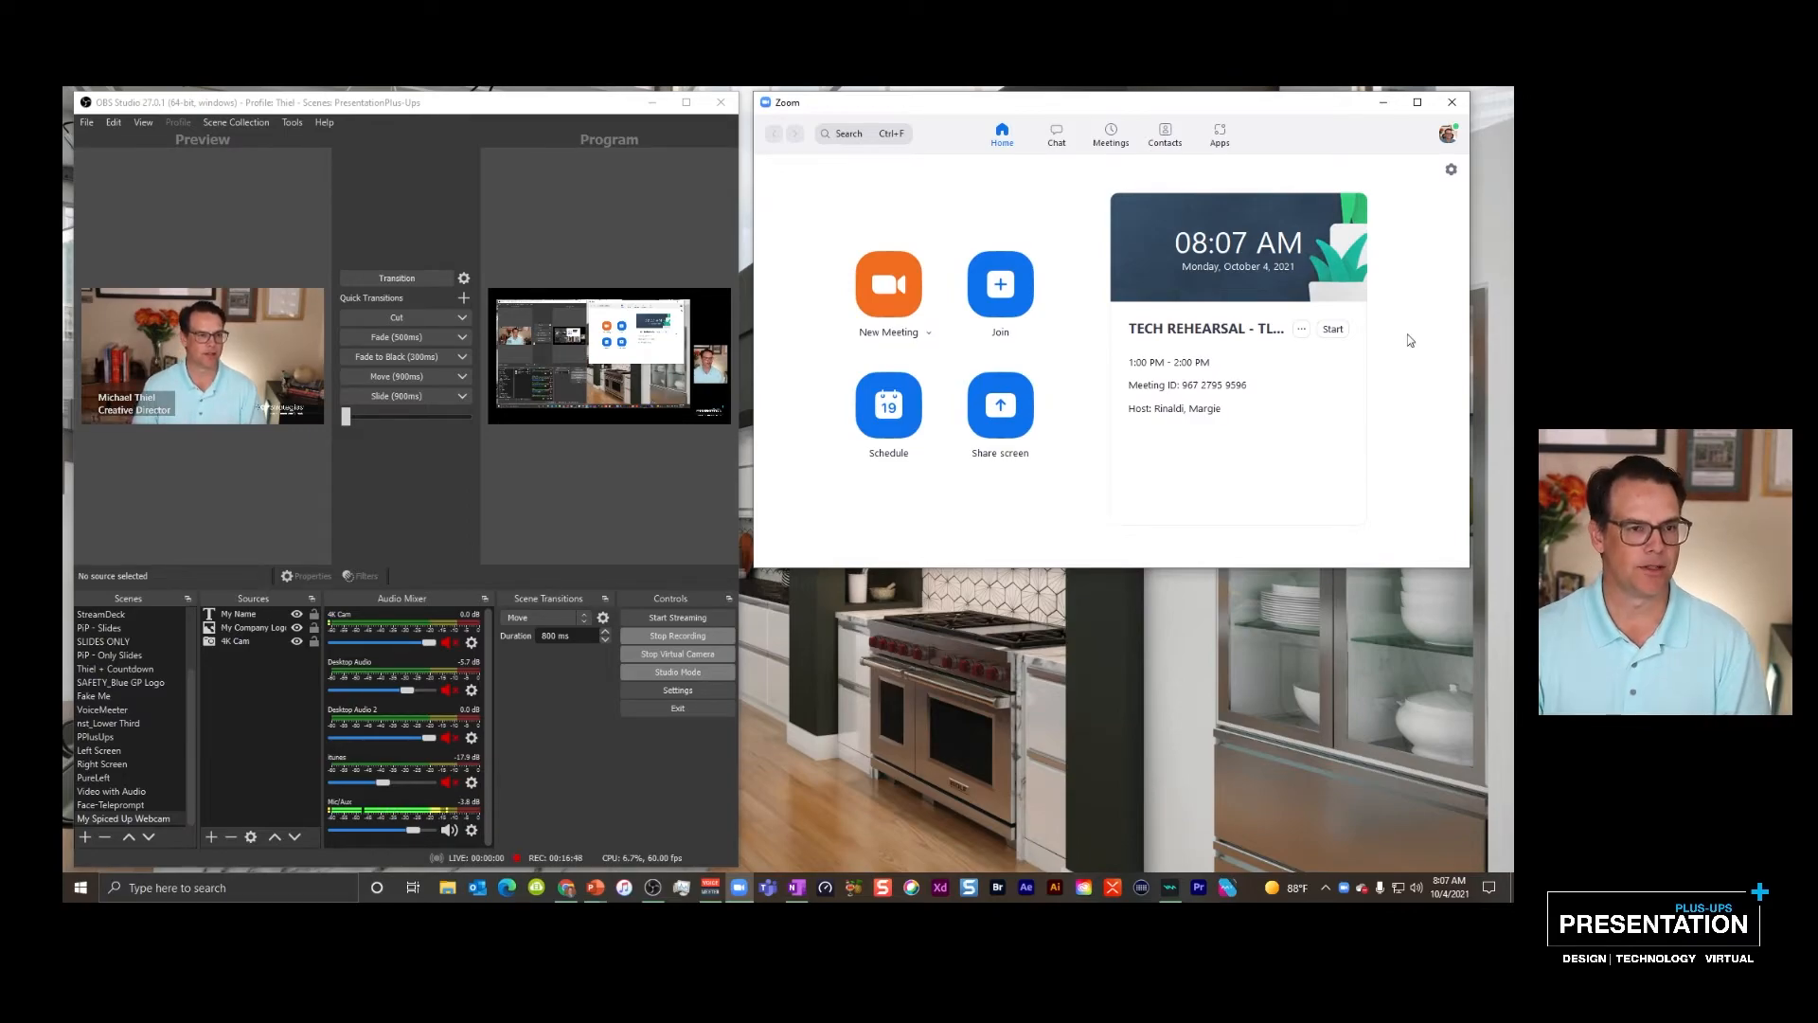
pyautogui.click(1451, 170)
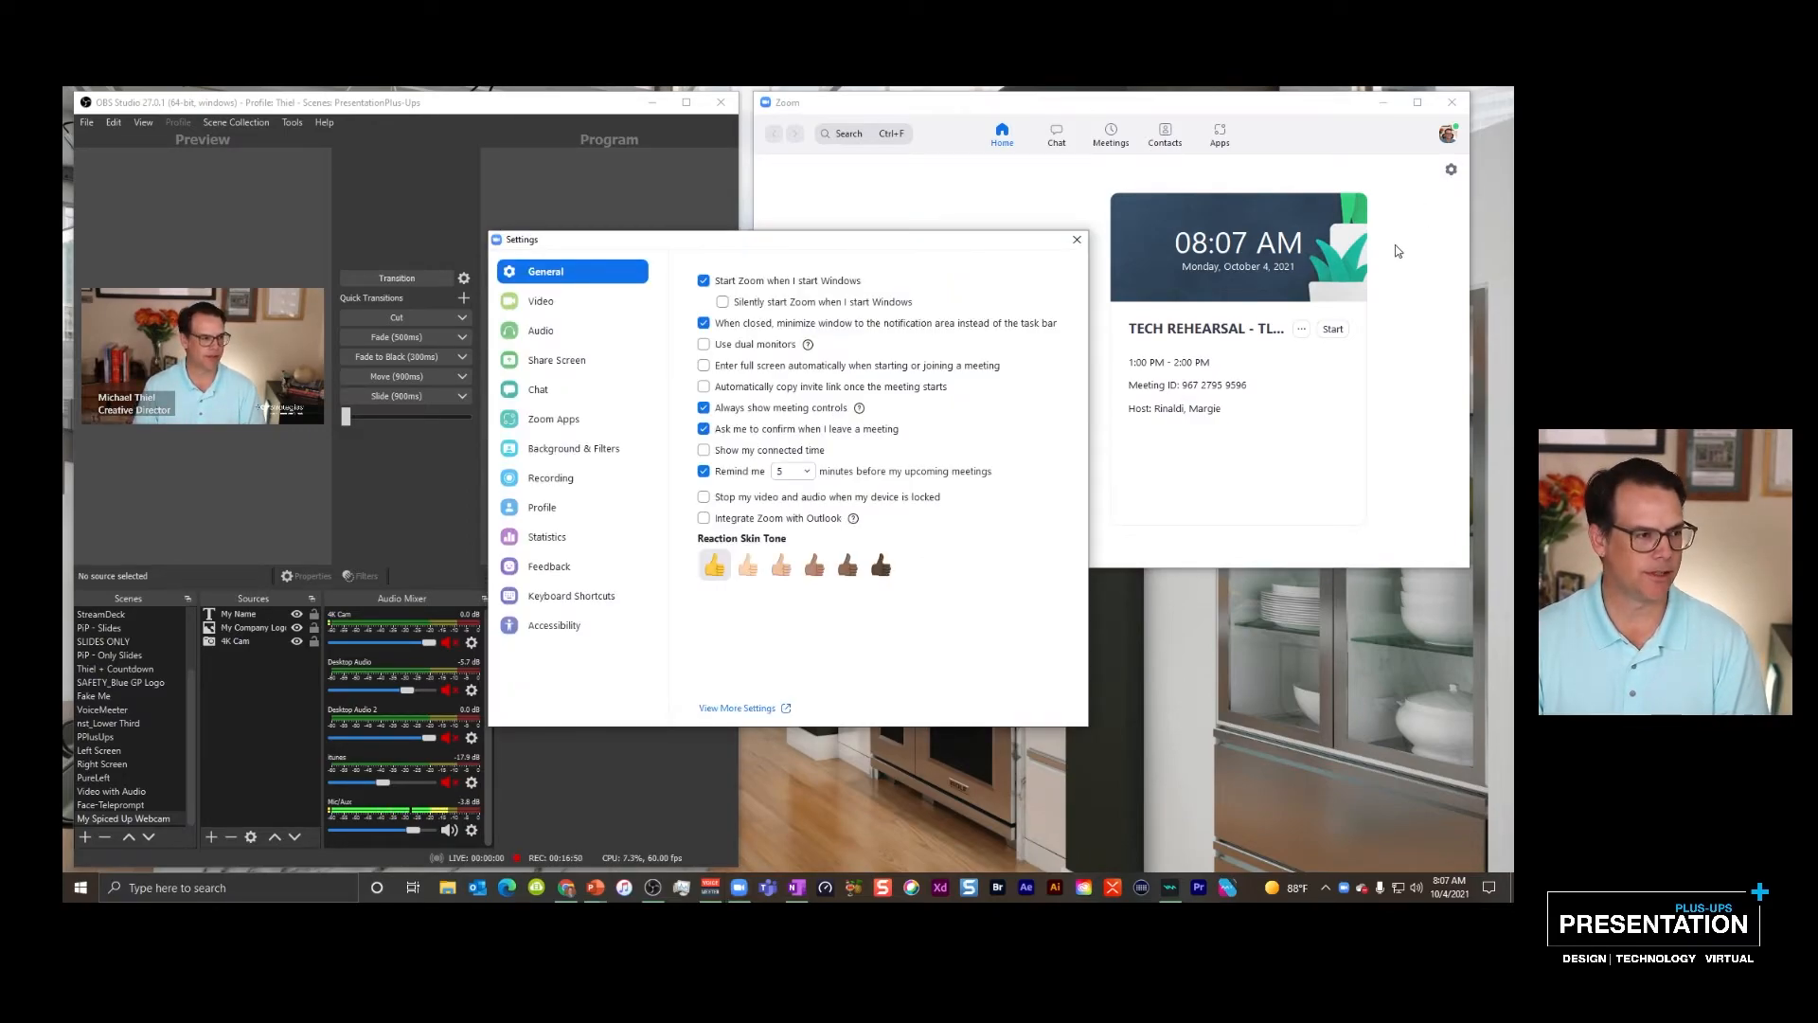
pyautogui.click(567, 304)
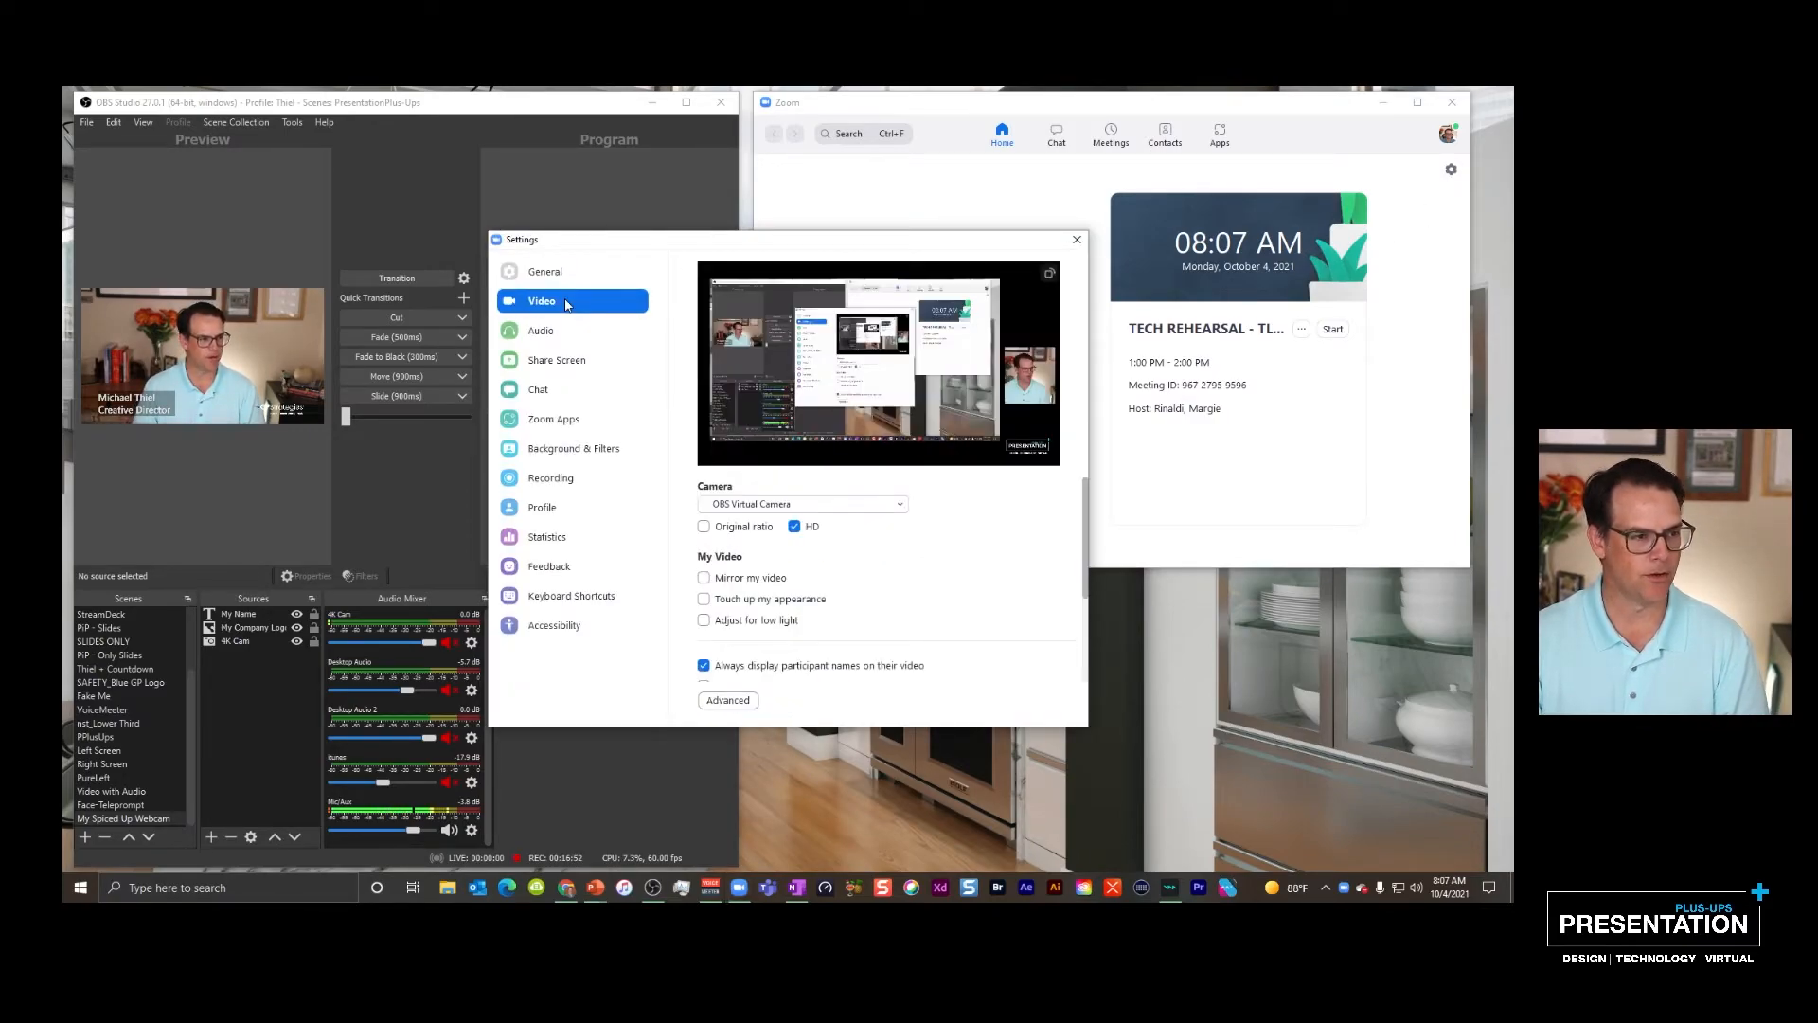
pyautogui.click(883, 510)
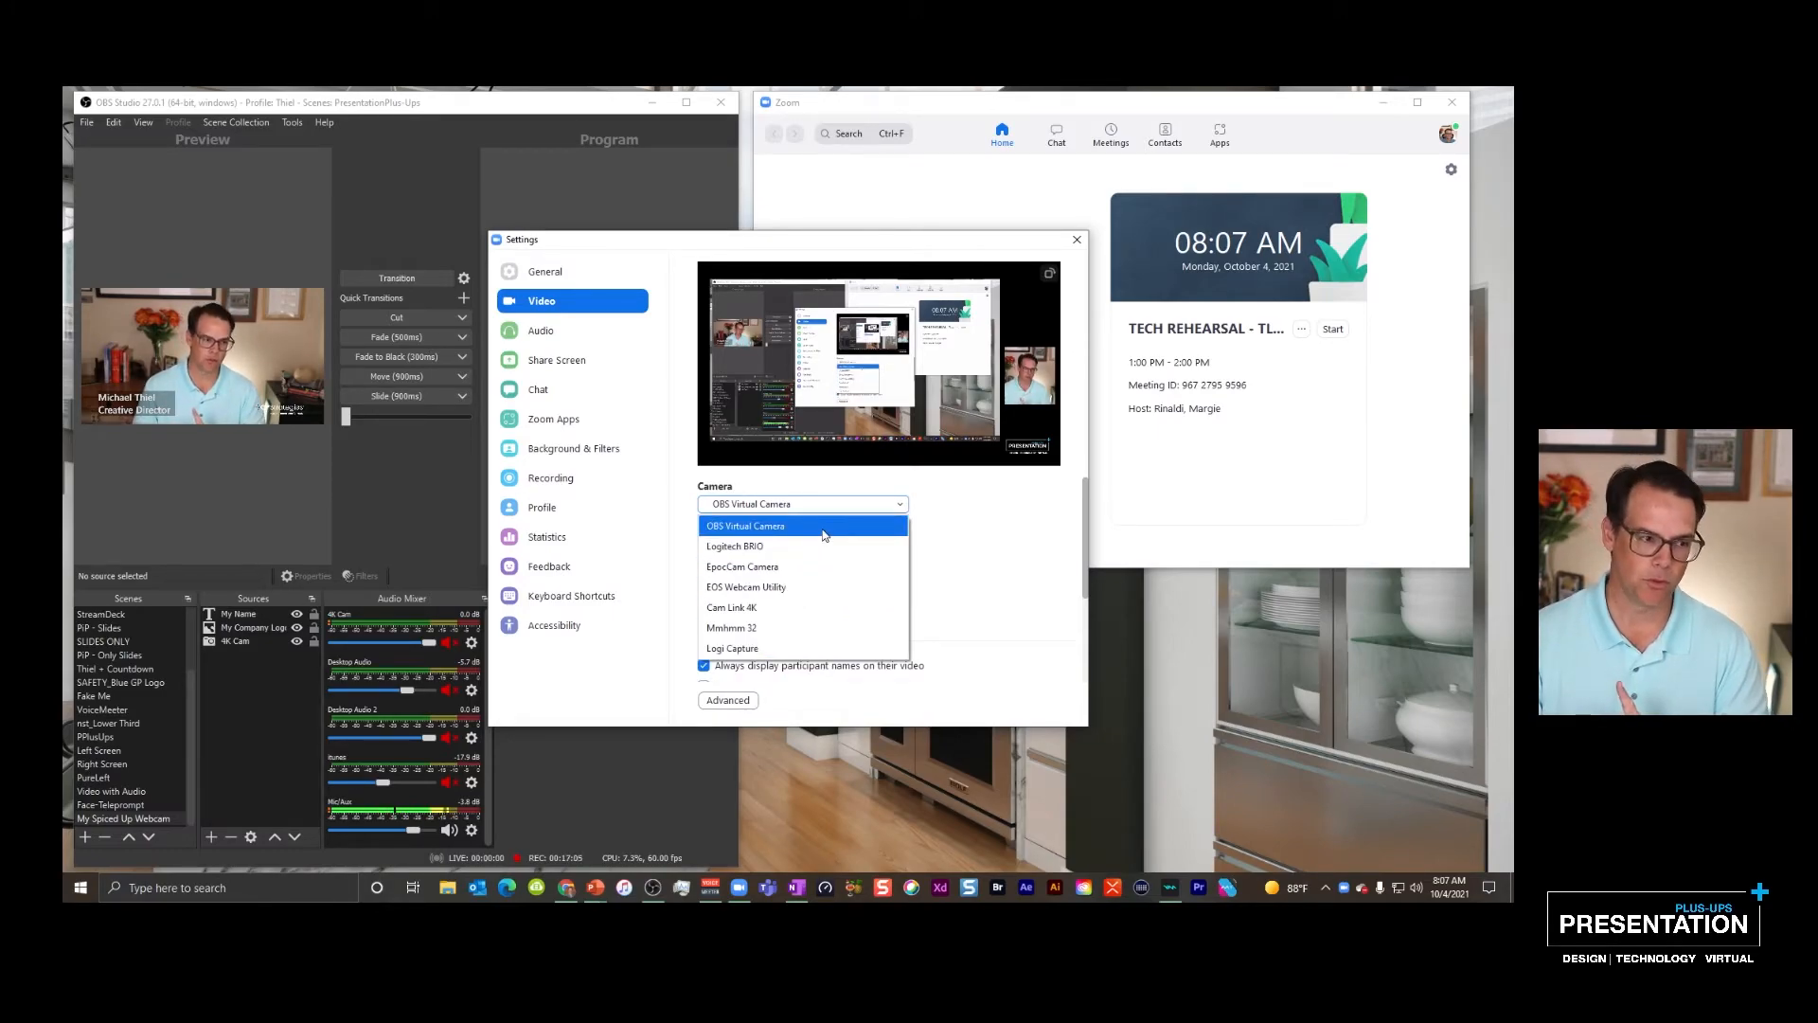
pyautogui.click(823, 533)
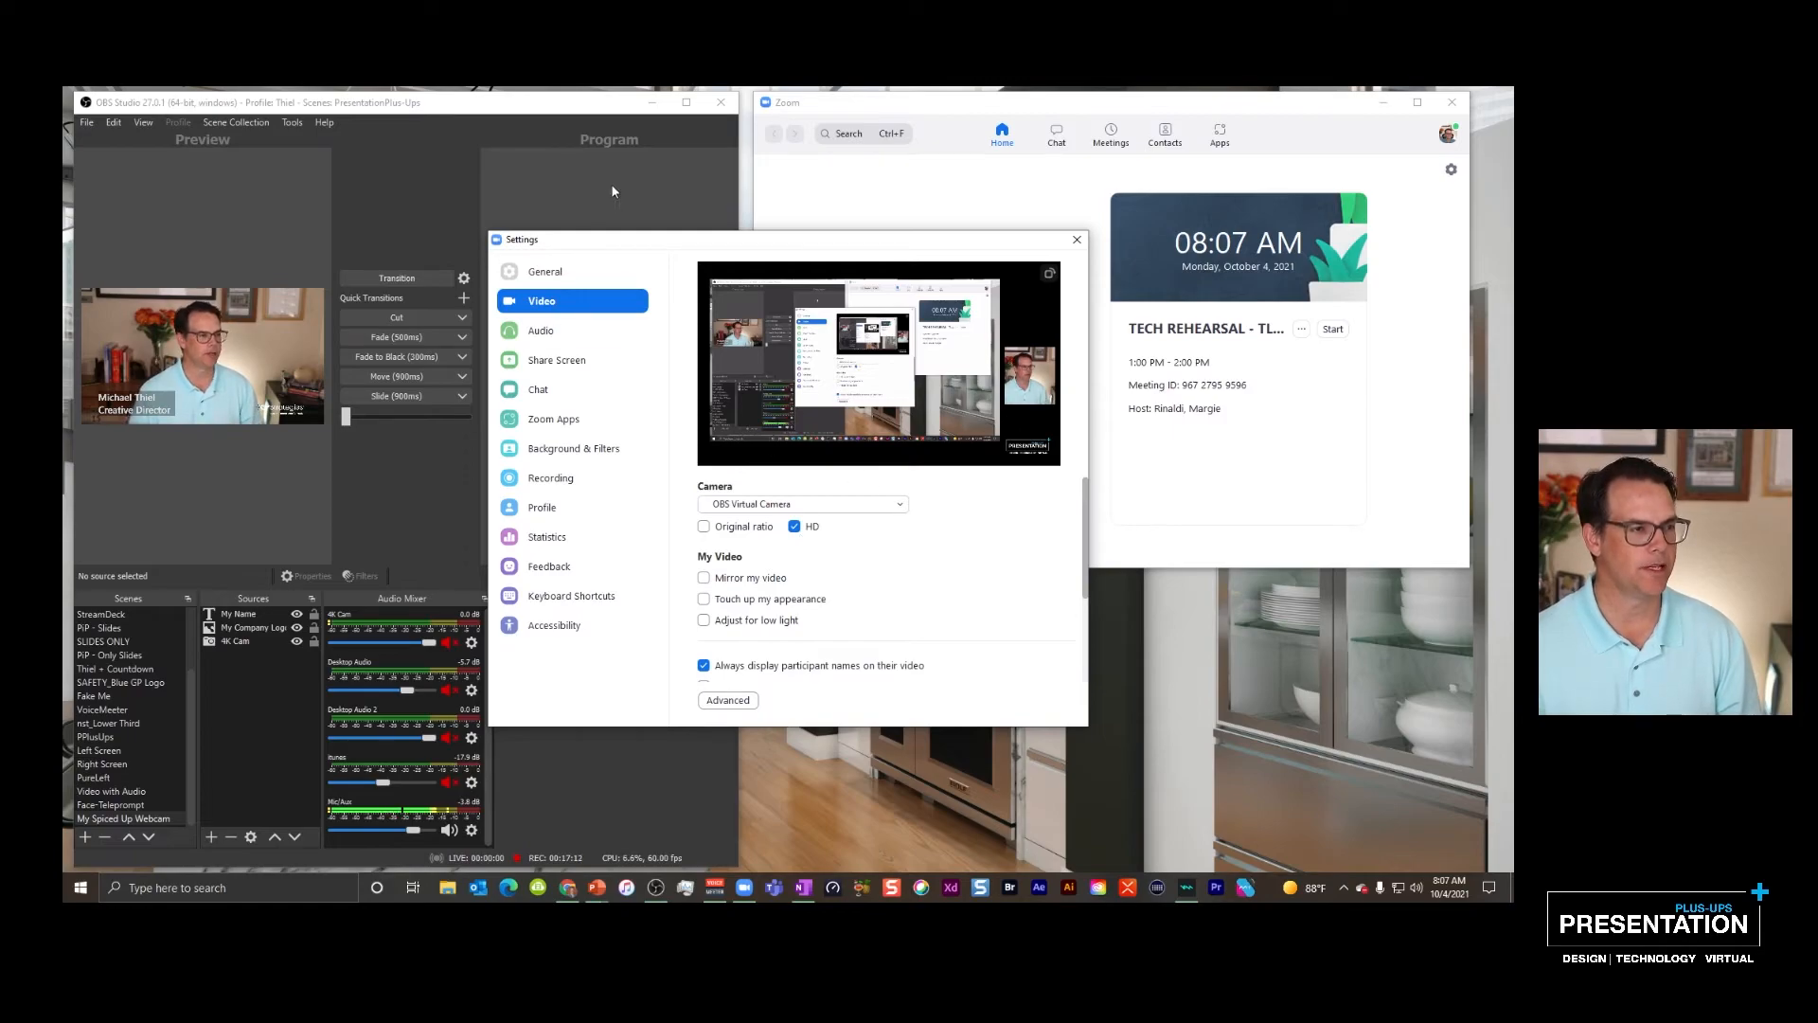
# Step: Stop and restart the virtual camera while watching its feed in Zoom's video settings beside OBS
pyautogui.moveTo(712, 248); pyautogui.dragTo(1121, 139)
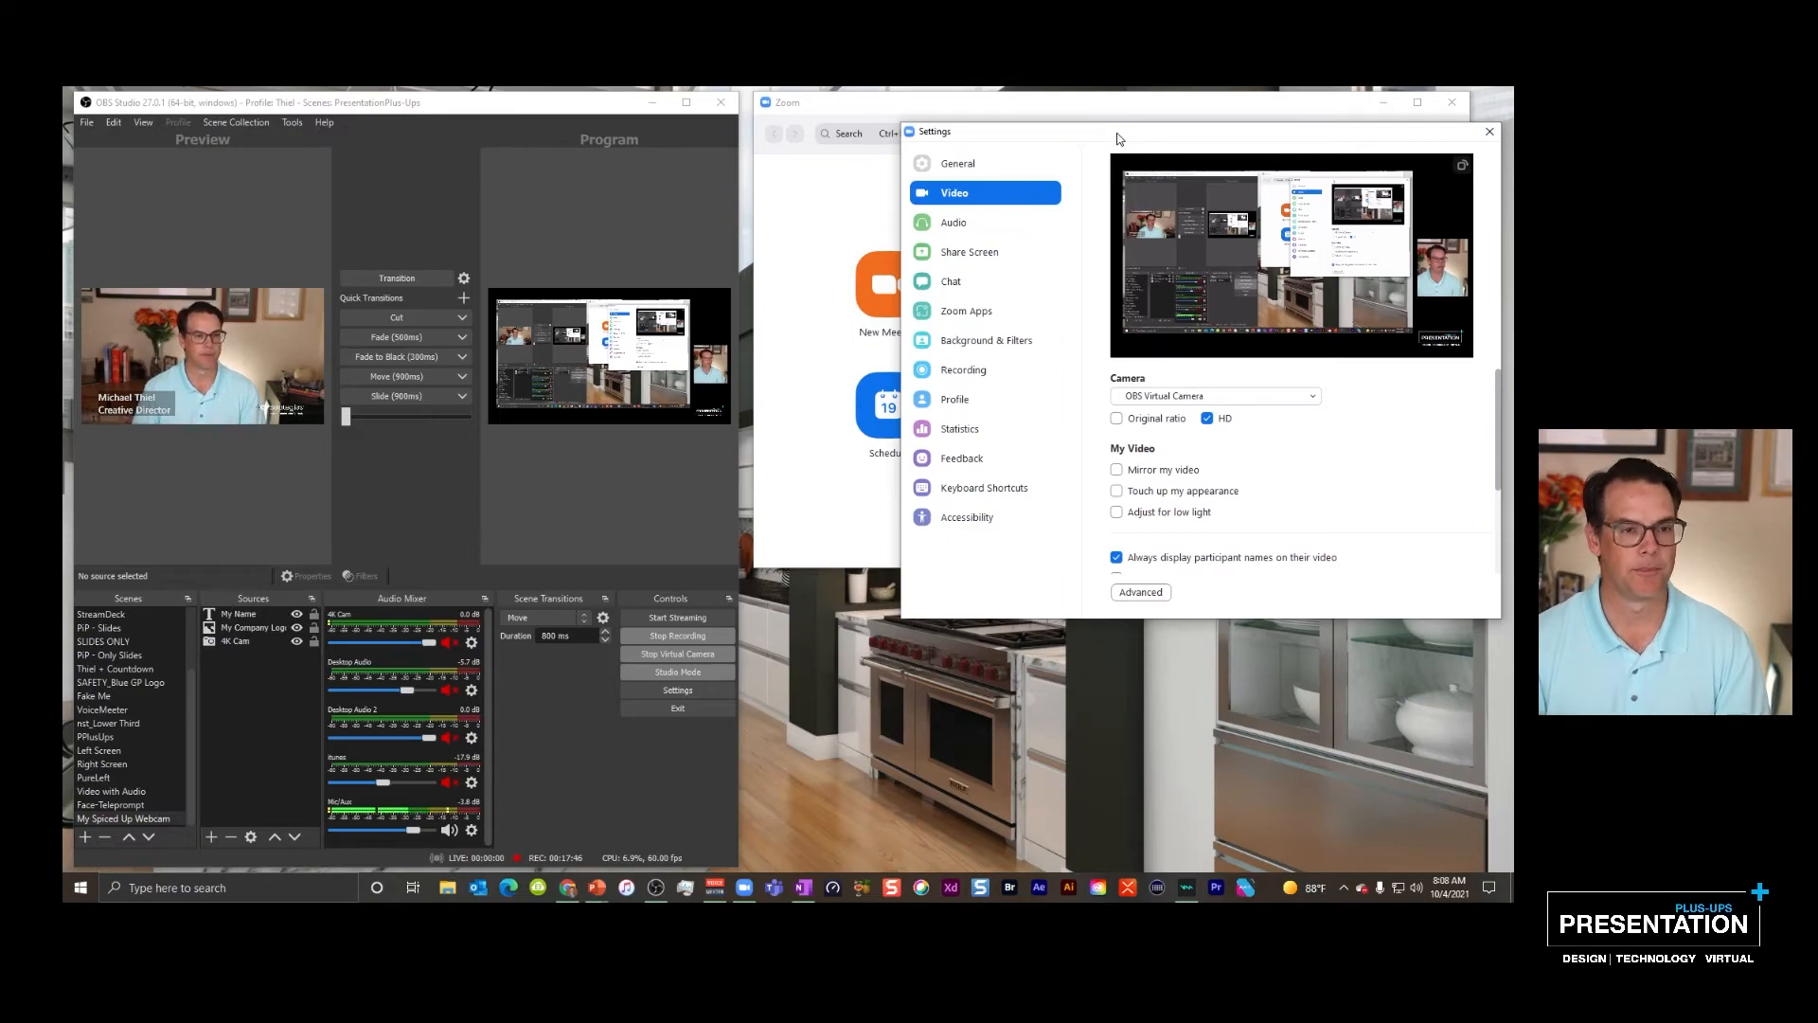
pyautogui.moveTo(1117, 140); pyautogui.dragTo(1070, 125)
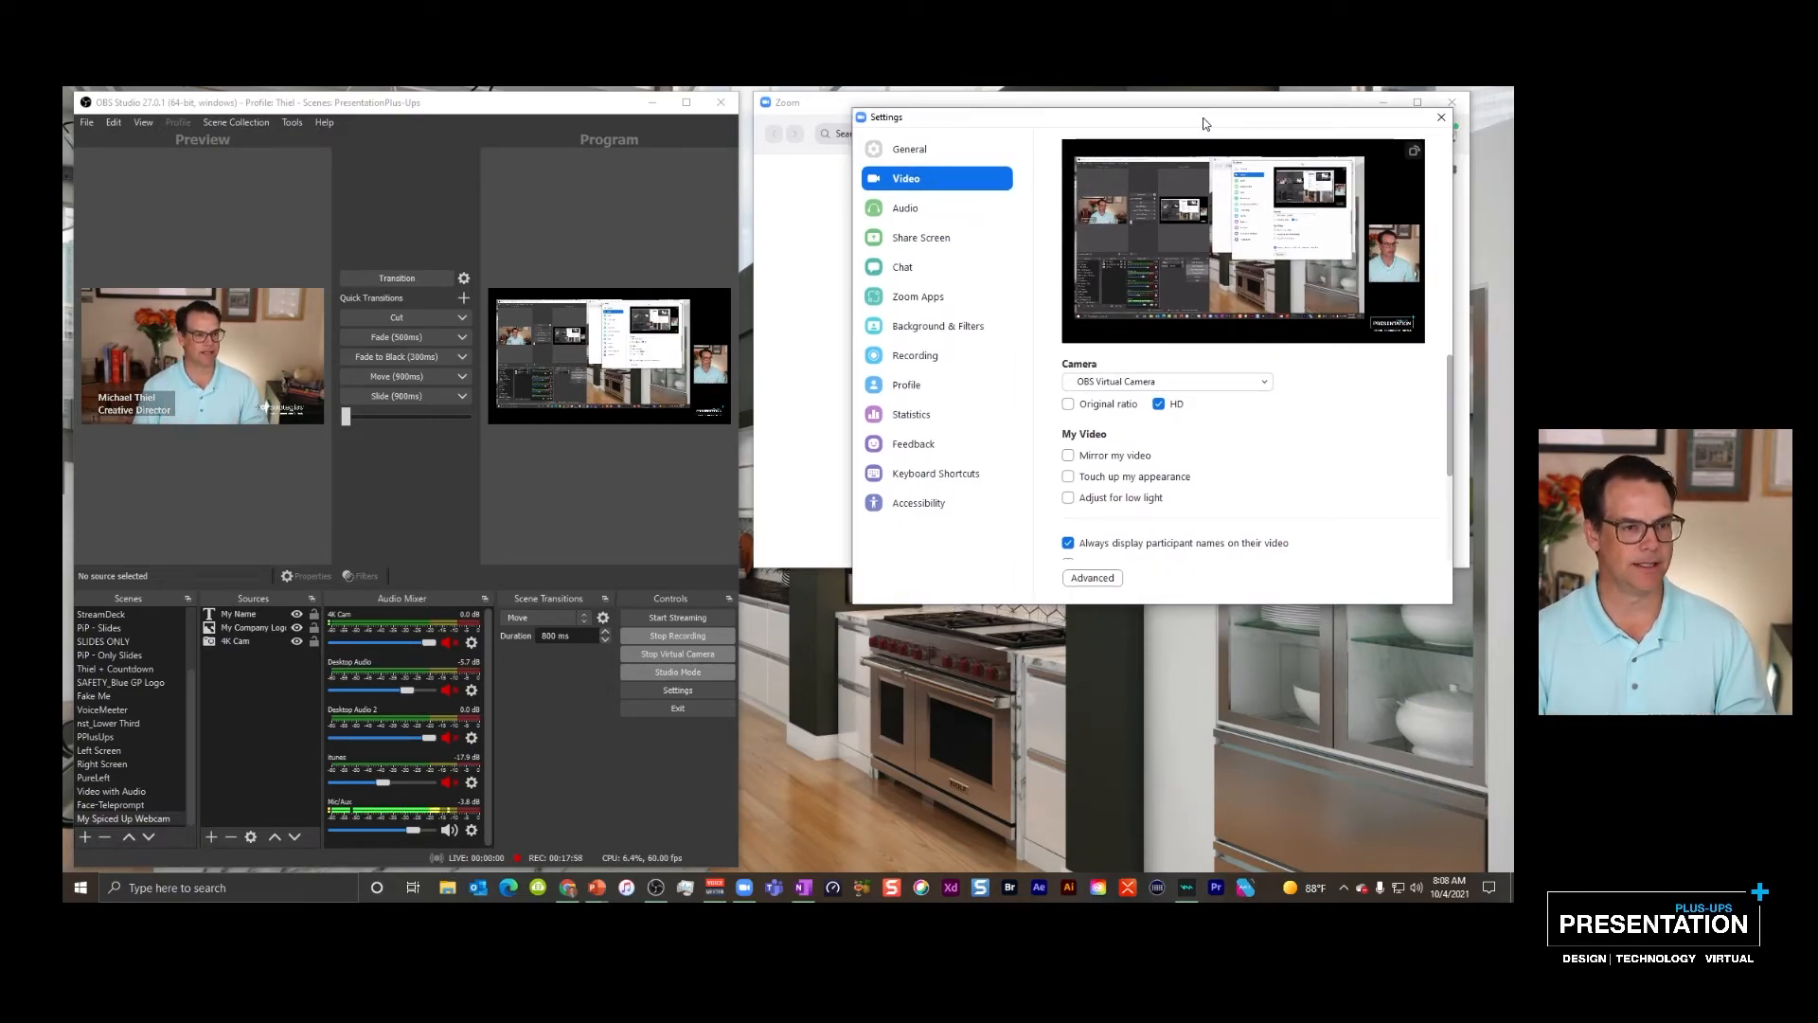
pyautogui.click(687, 102)
pyautogui.moveTo(1149, 127); pyautogui.dragTo(1513, 270)
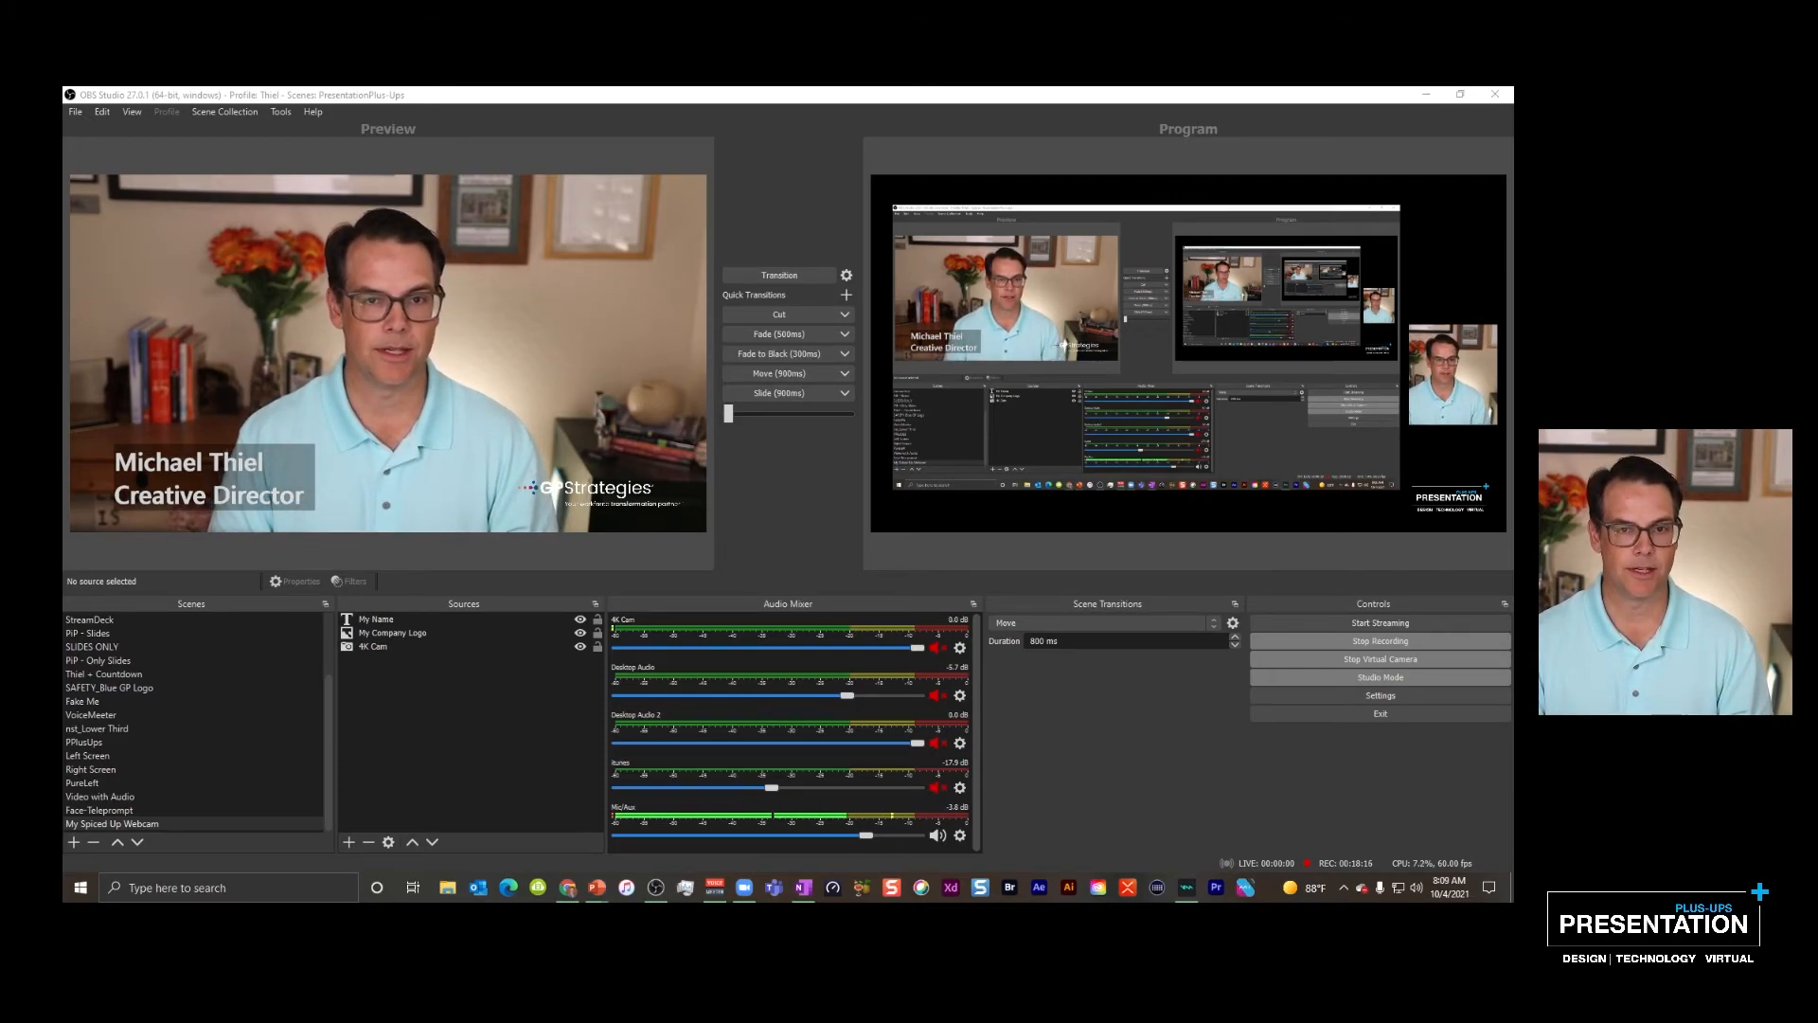
pyautogui.moveTo(1512, 284); pyautogui.dragTo(681, 292)
pyautogui.moveTo(643, 168); pyautogui.dragTo(423, 145)
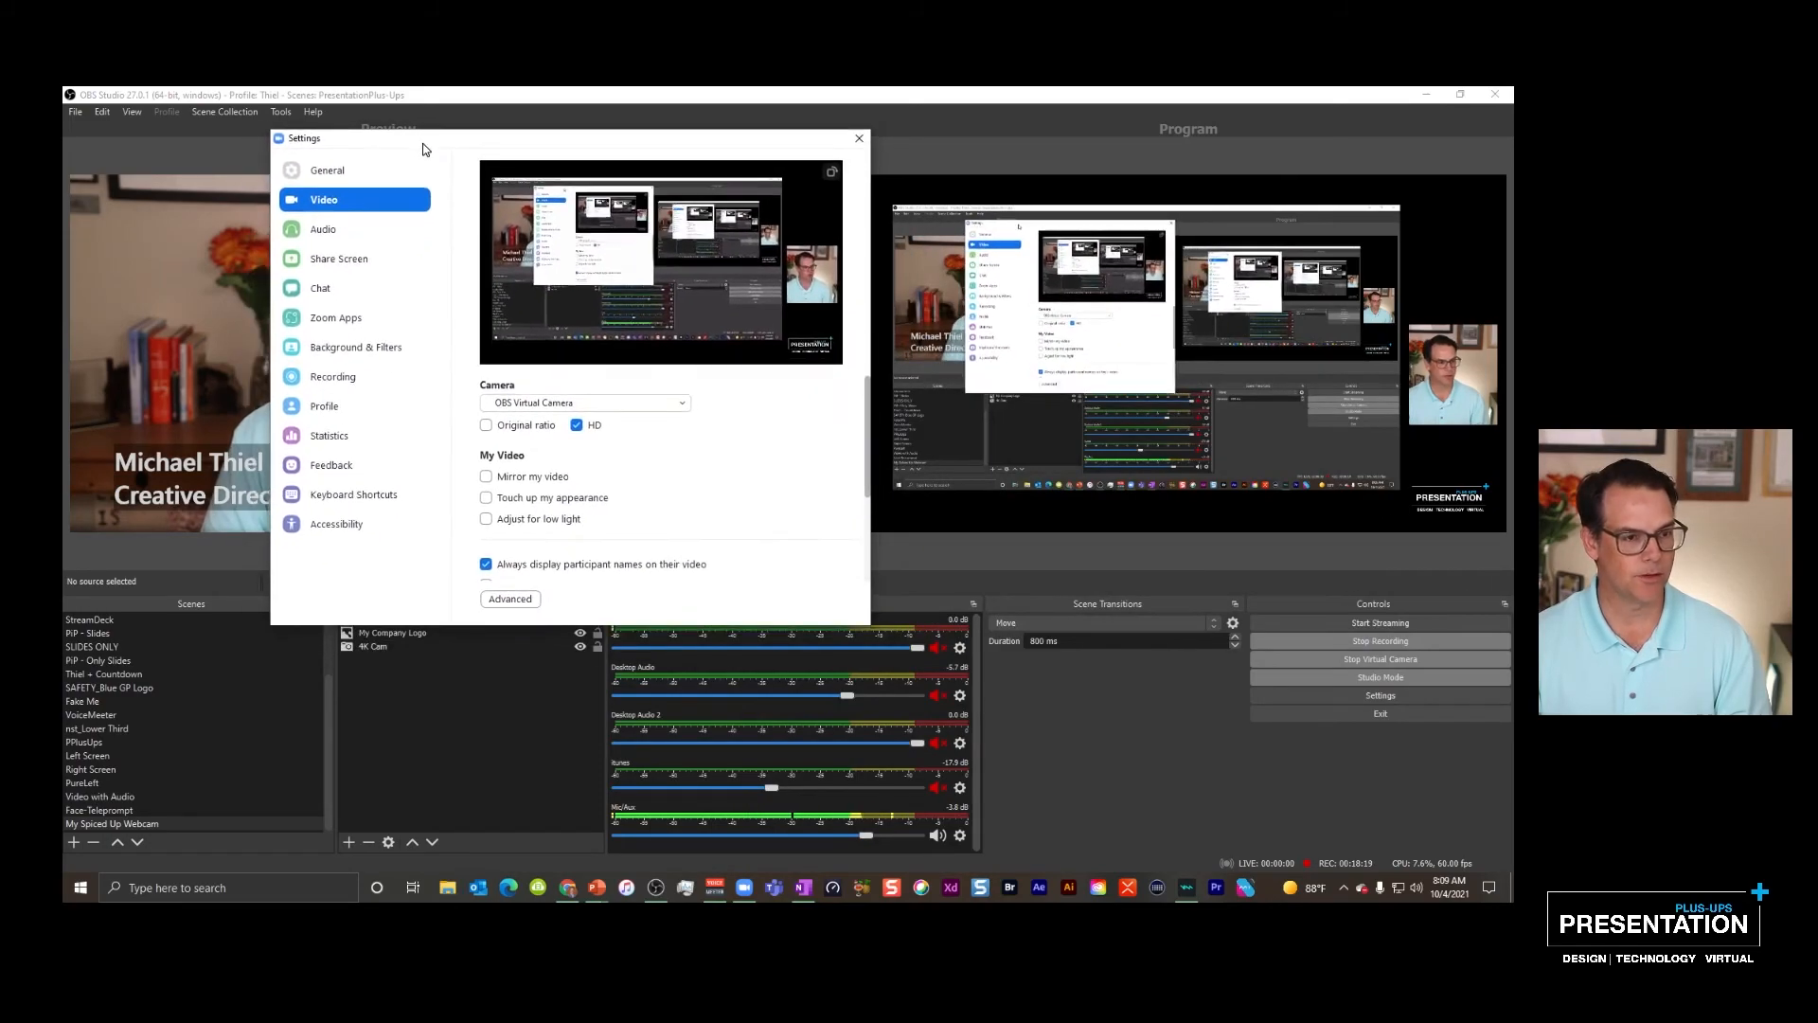
pyautogui.click(1367, 660)
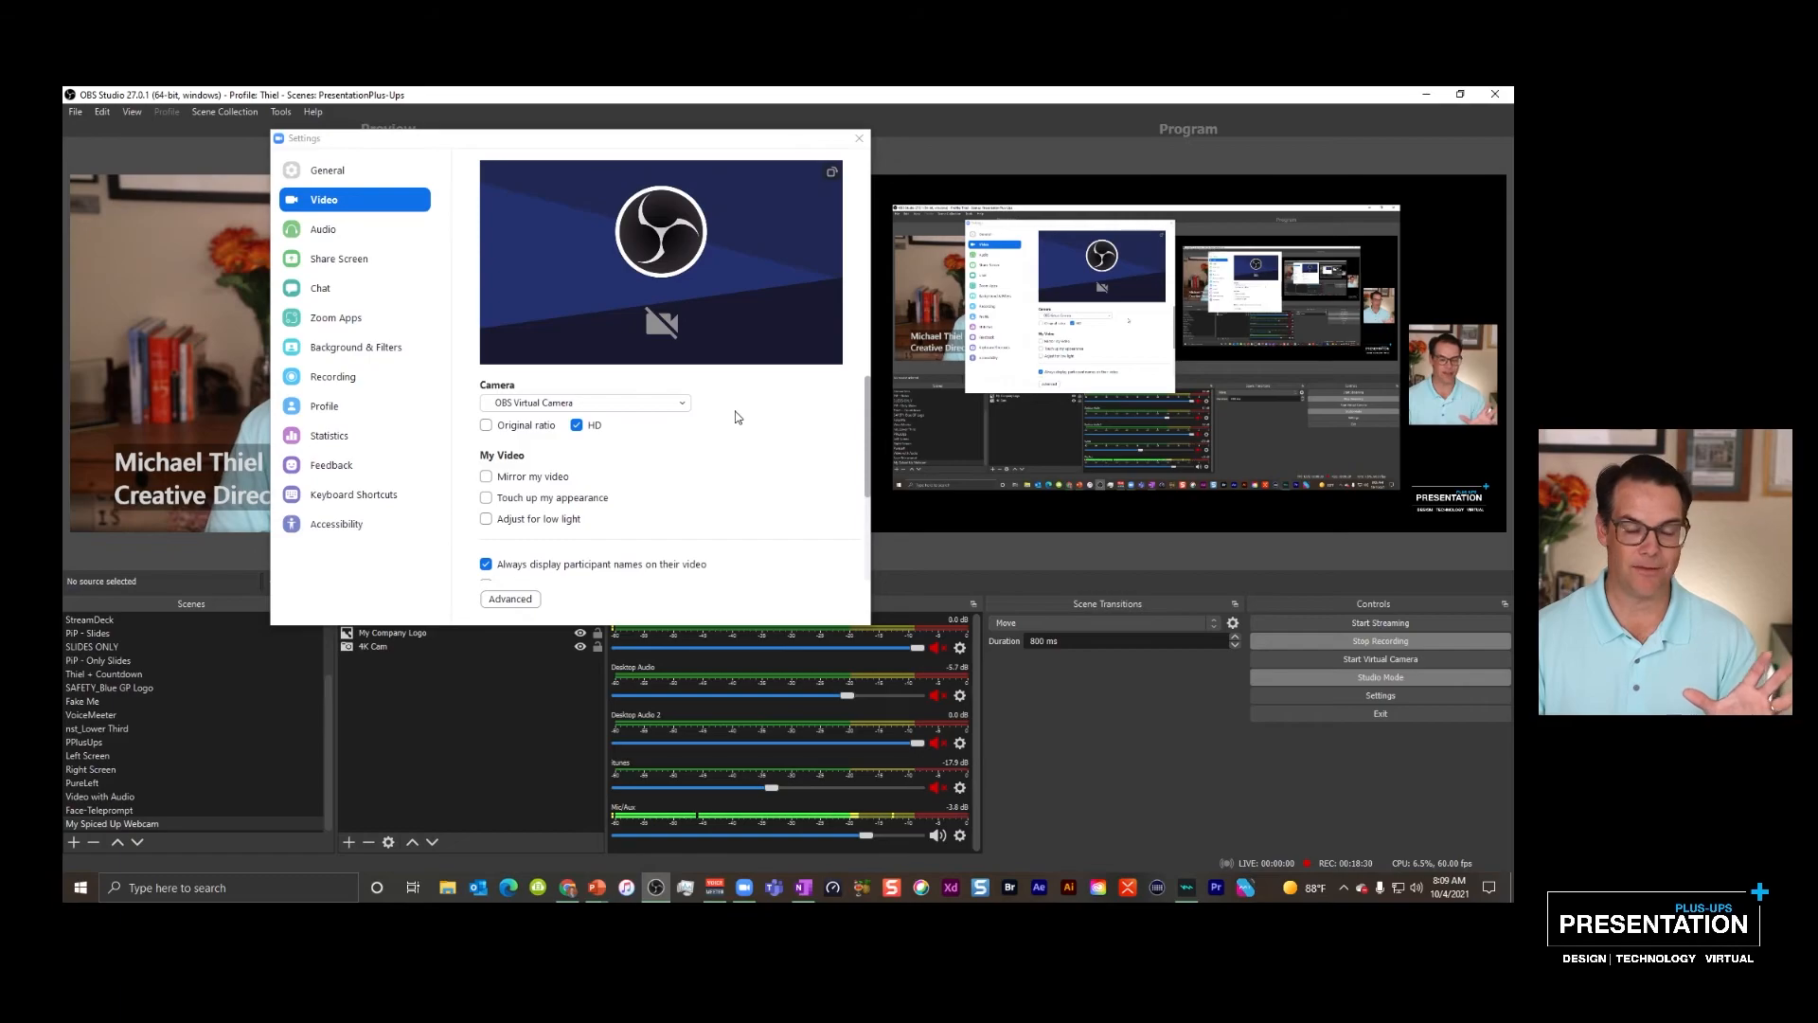
pyautogui.click(1379, 660)
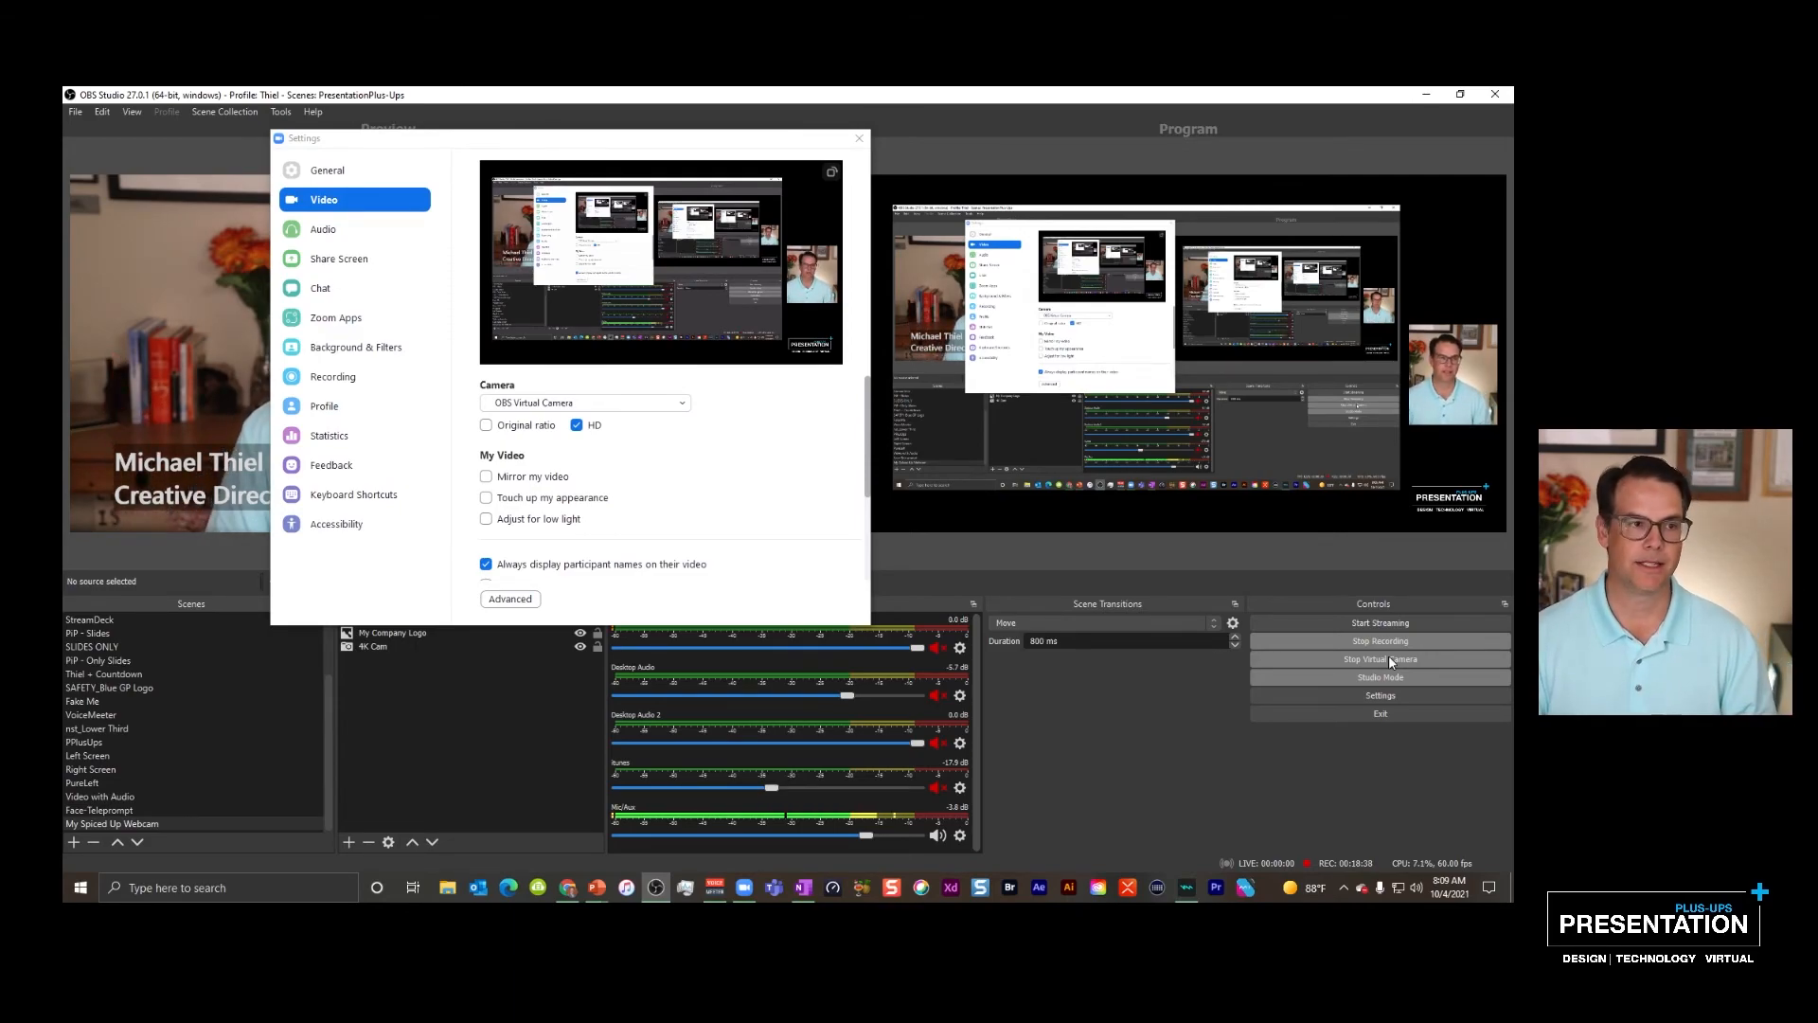
# Step: Move the Zoom settings window aside and turn off Studio Mode
pyautogui.moveTo(493, 139); pyautogui.dragTo(1513, 227)
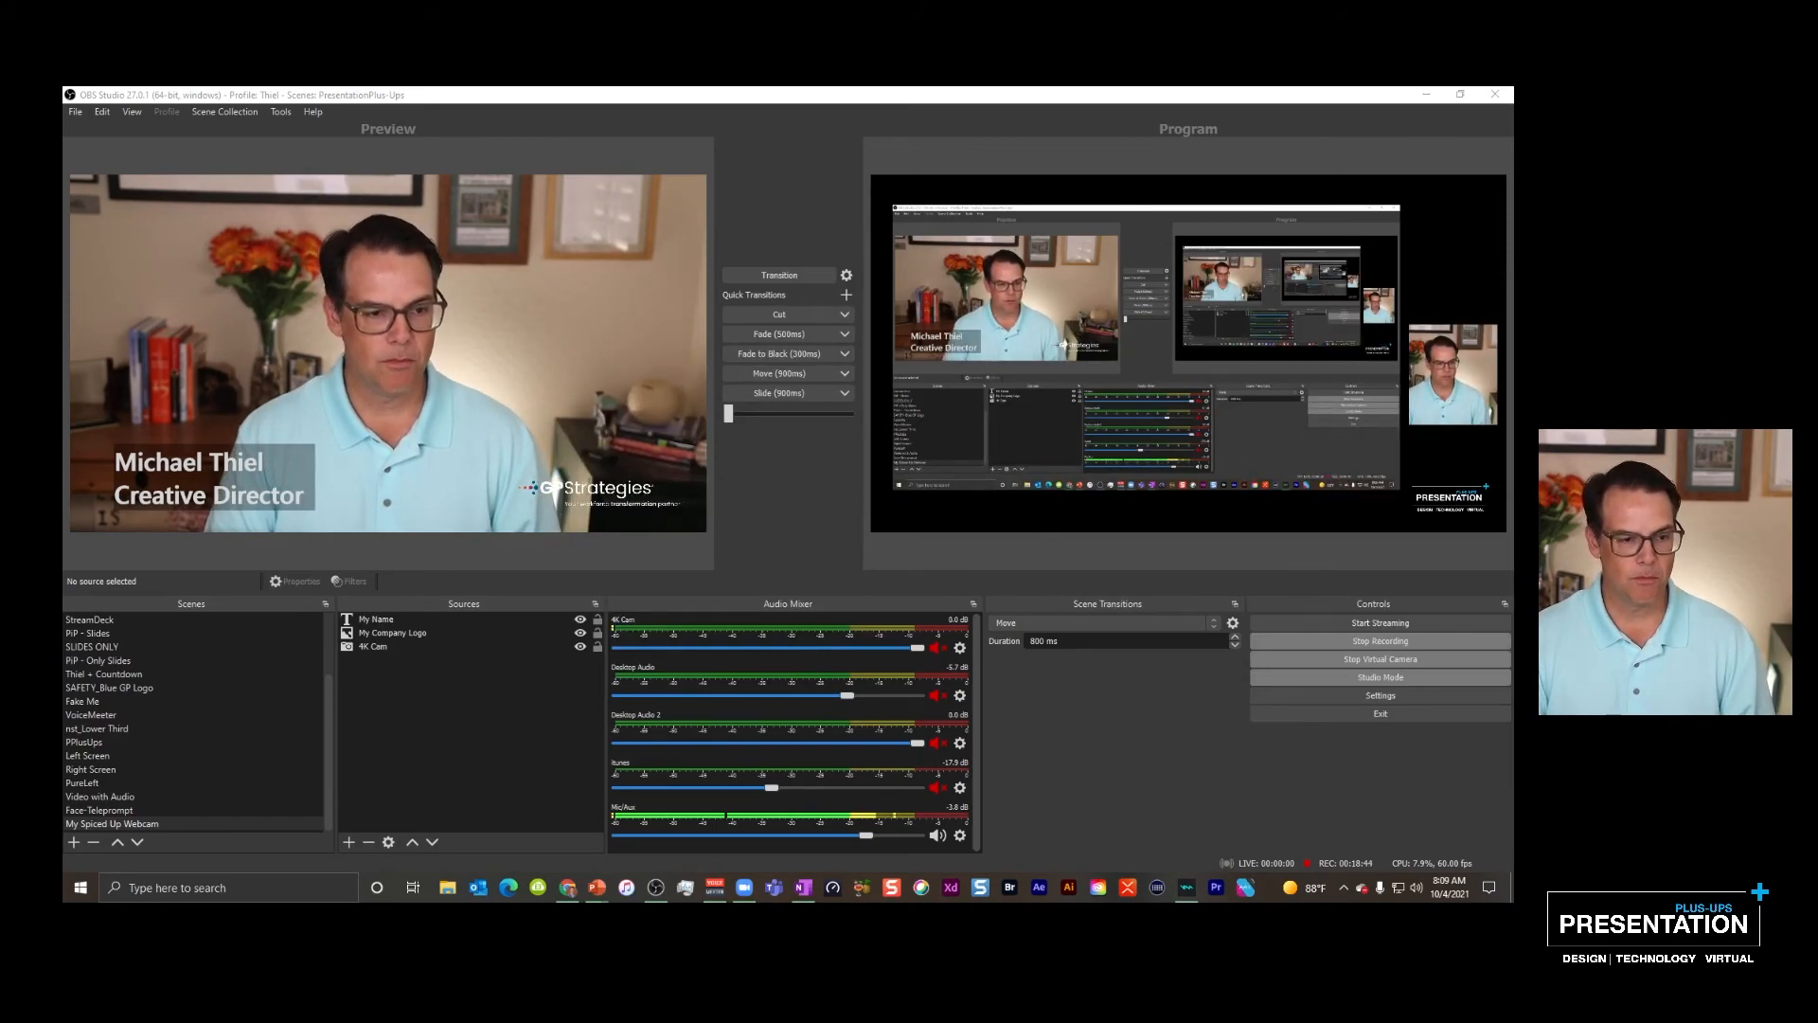
pyautogui.click(1356, 681)
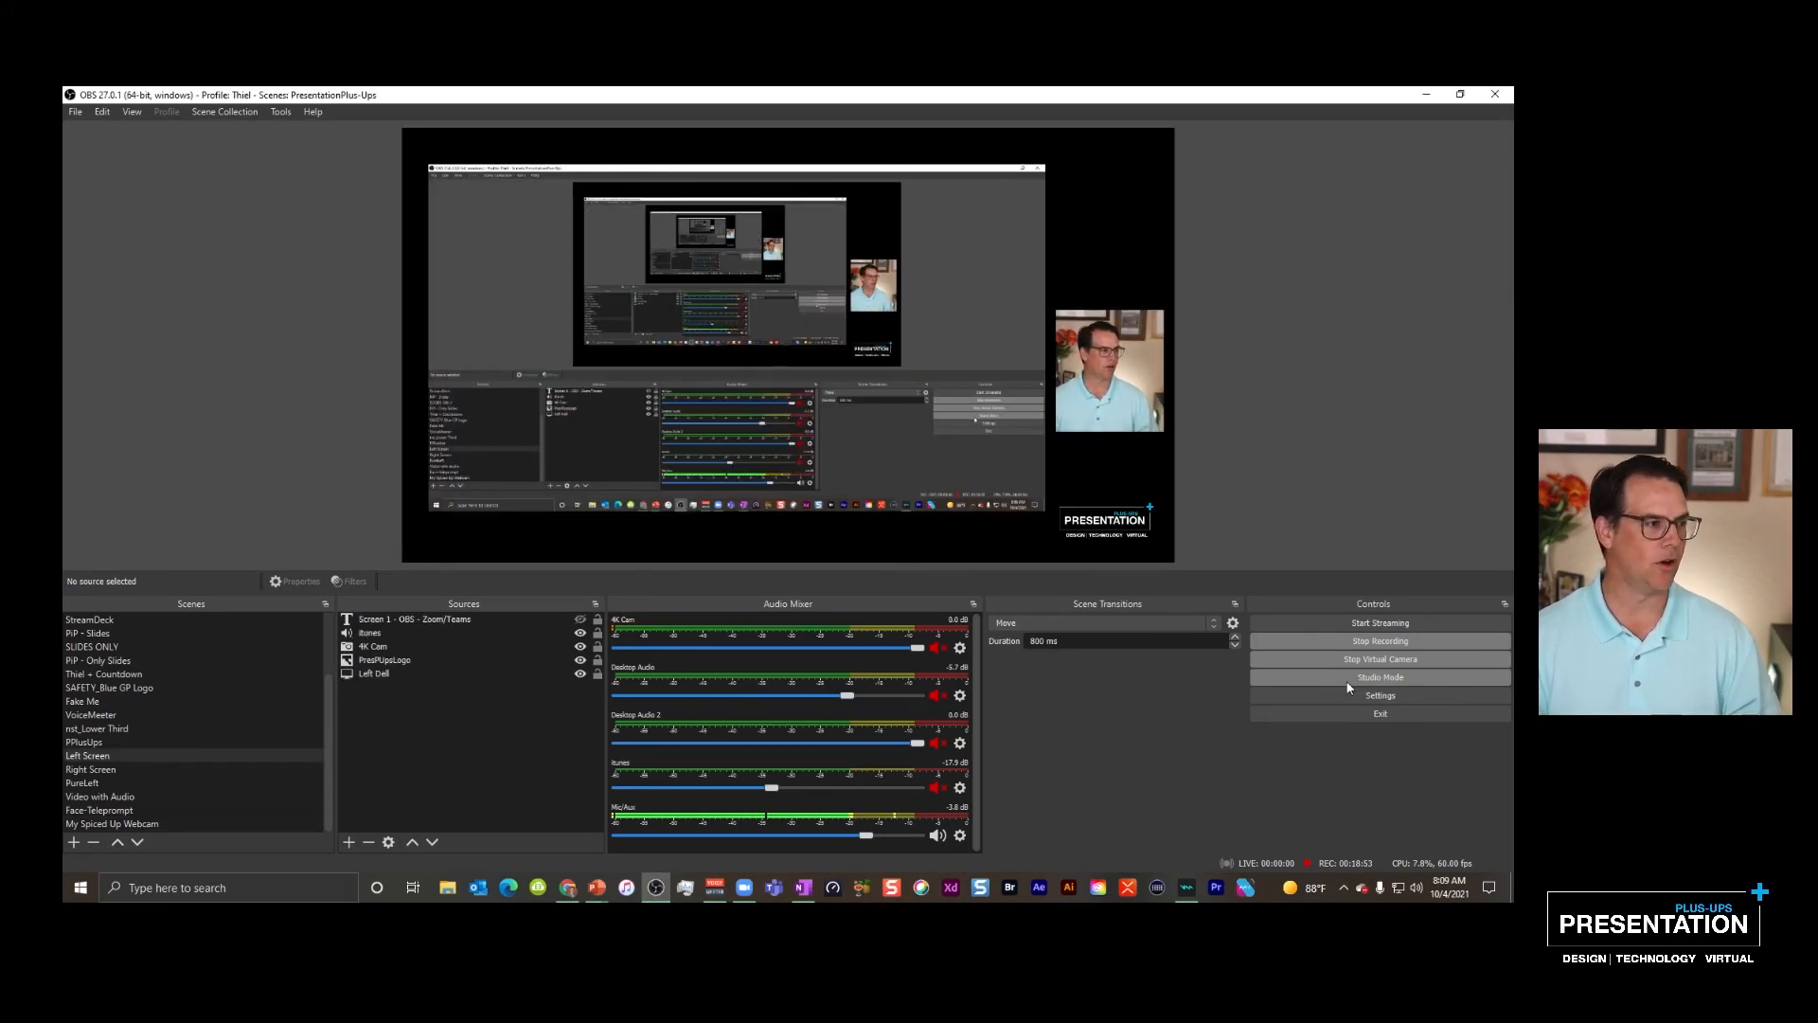